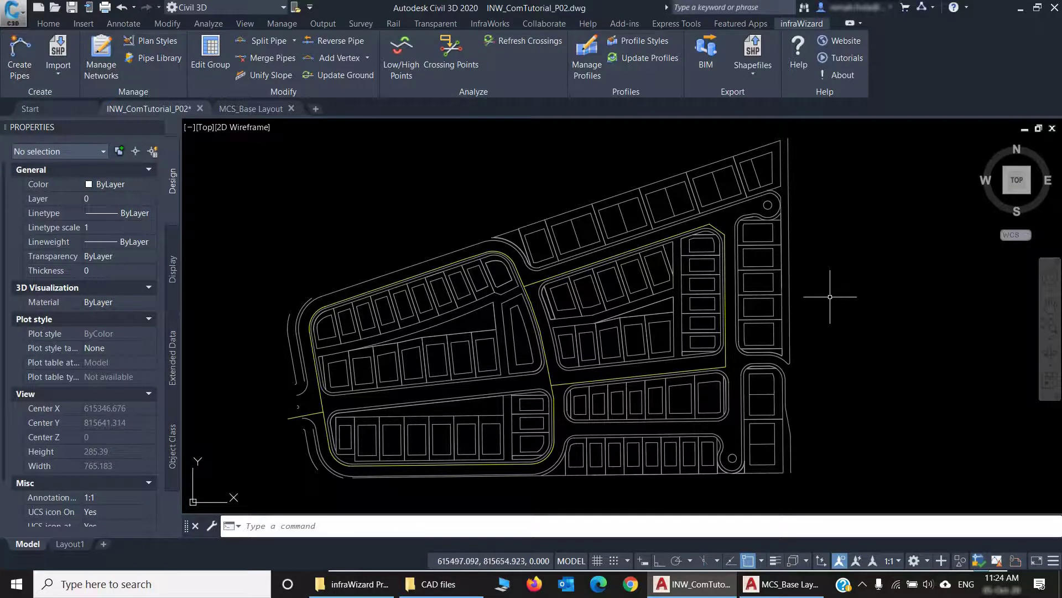
Step: Pan around the plan and select the yellow route polylines to inspect them
{"action": "scroll", "coordinate": [742, 352], "scroll_direction": "up", "scroll_amount": 2}
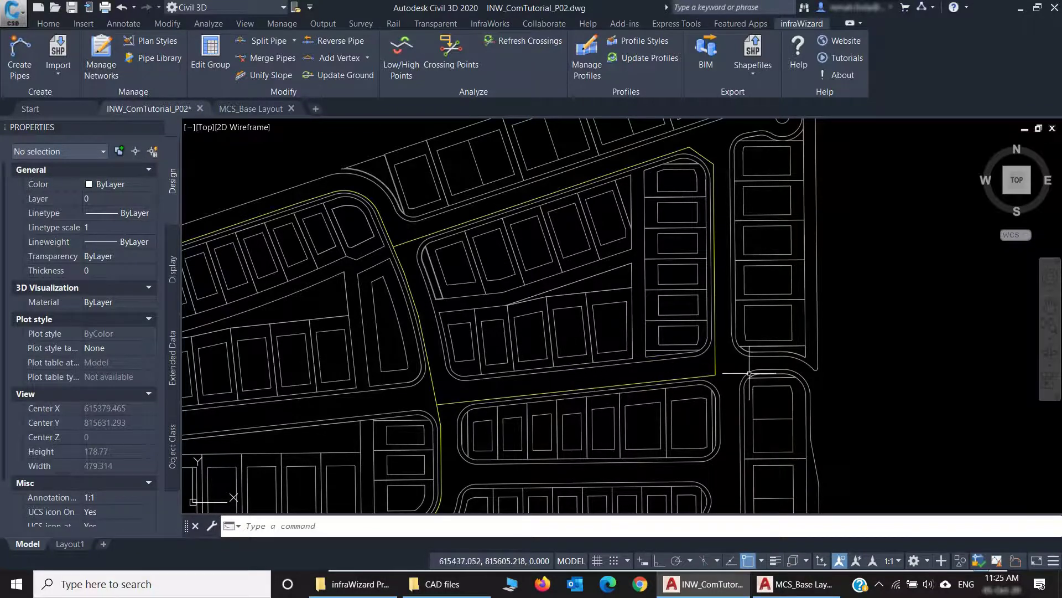
{"action": "mouse_move", "coordinate": [750, 373]}
{"action": "scroll", "coordinate": [718, 371], "scroll_direction": "up", "scroll_amount": 2}
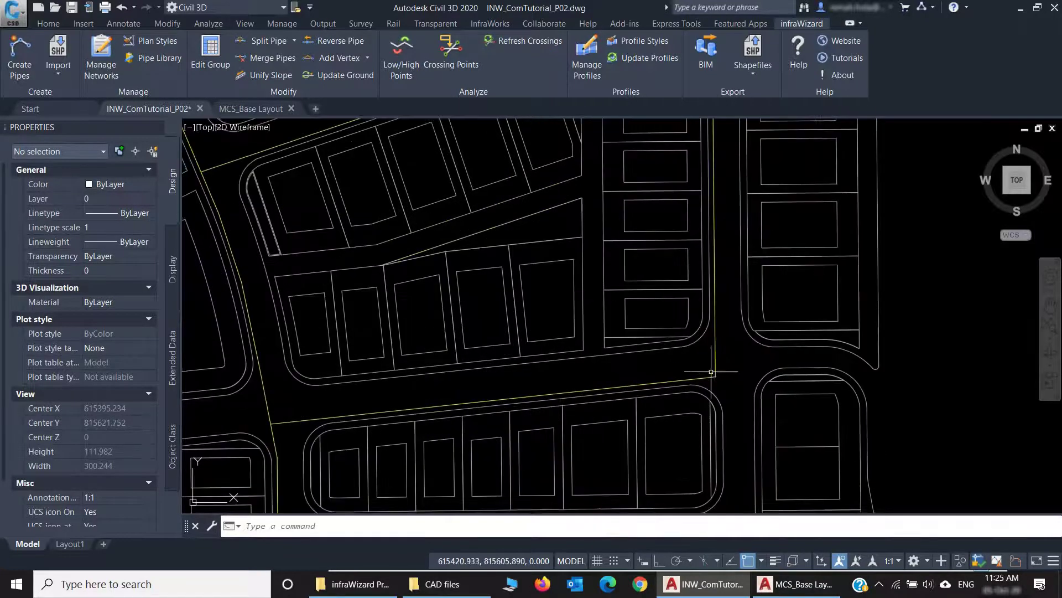
{"action": "middle_click_drag", "start_coordinate": [712, 367], "coordinate": [746, 458]}
{"action": "scroll", "coordinate": [739, 434], "scroll_direction": "down", "scroll_amount": 2}
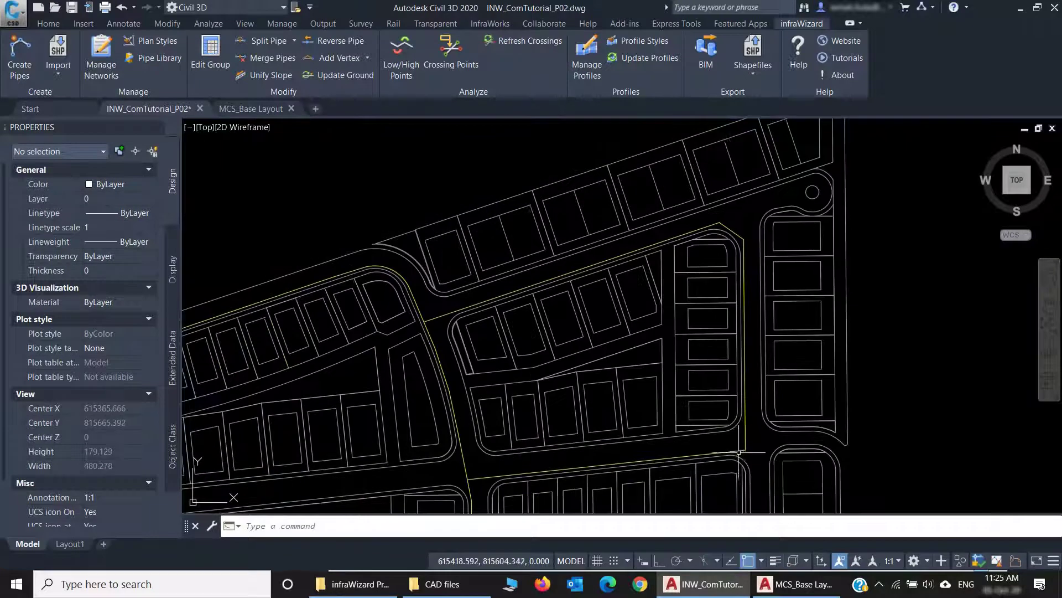
{"action": "middle_click_drag", "start_coordinate": [738, 413], "coordinate": [731, 370]}
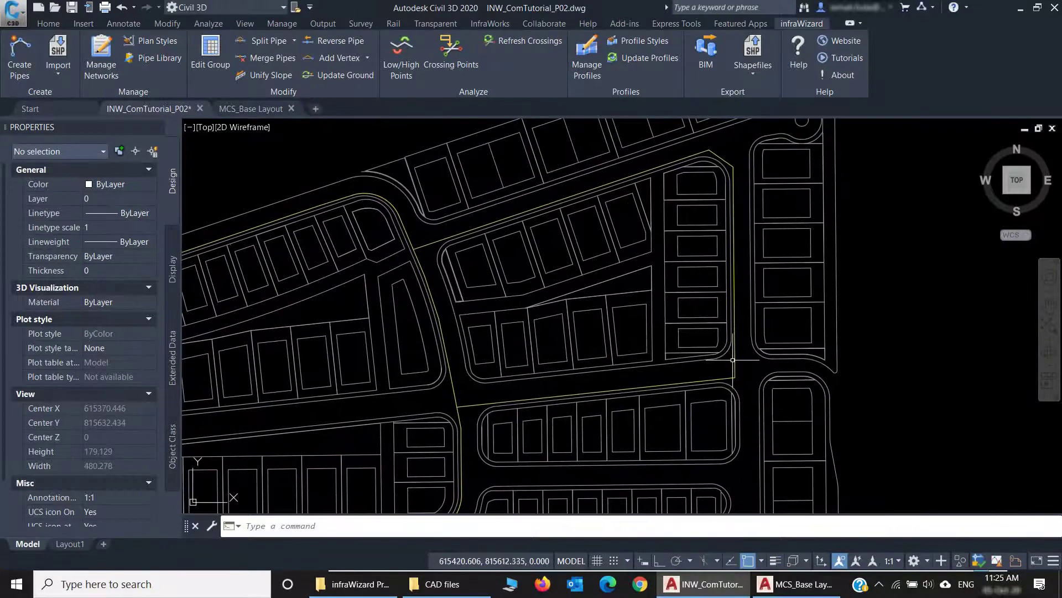
{"action": "left_click", "coordinate": [734, 359]}
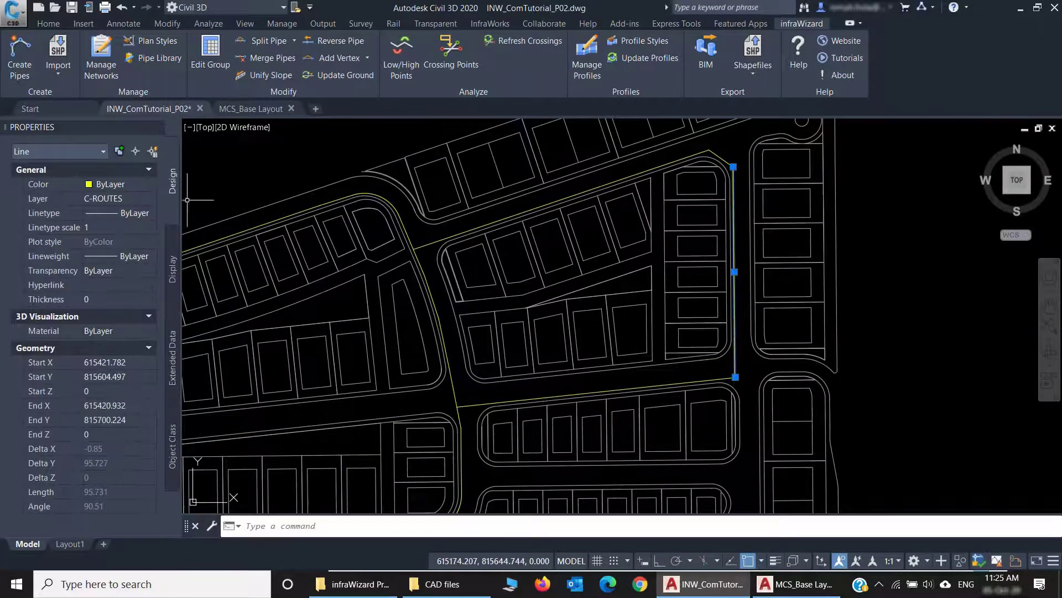
{"action": "key", "text": "Escape"}
{"action": "left_click", "coordinate": [477, 406]}
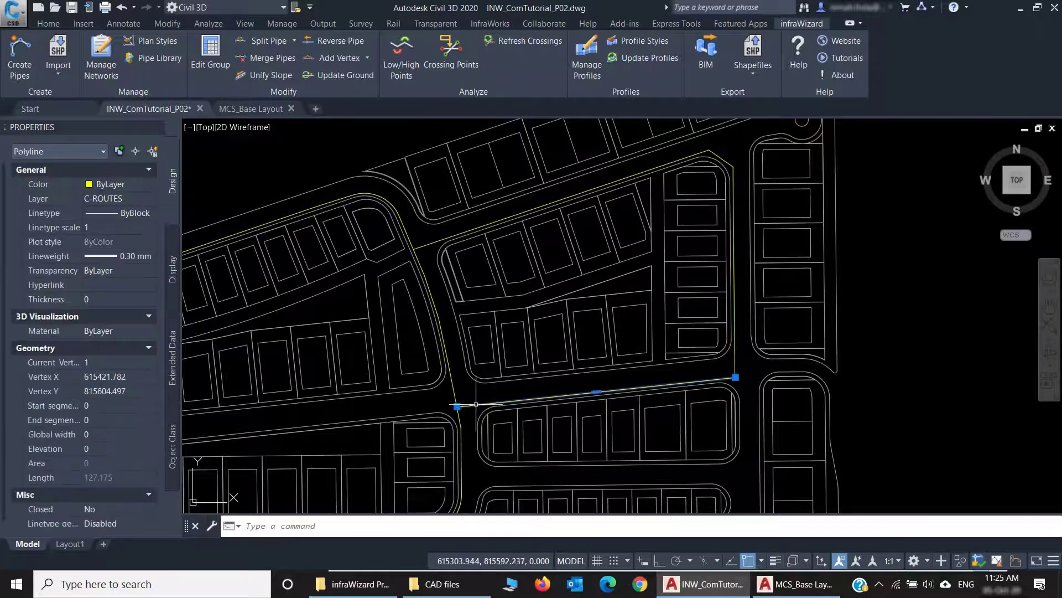
{"action": "key", "text": "Escape"}
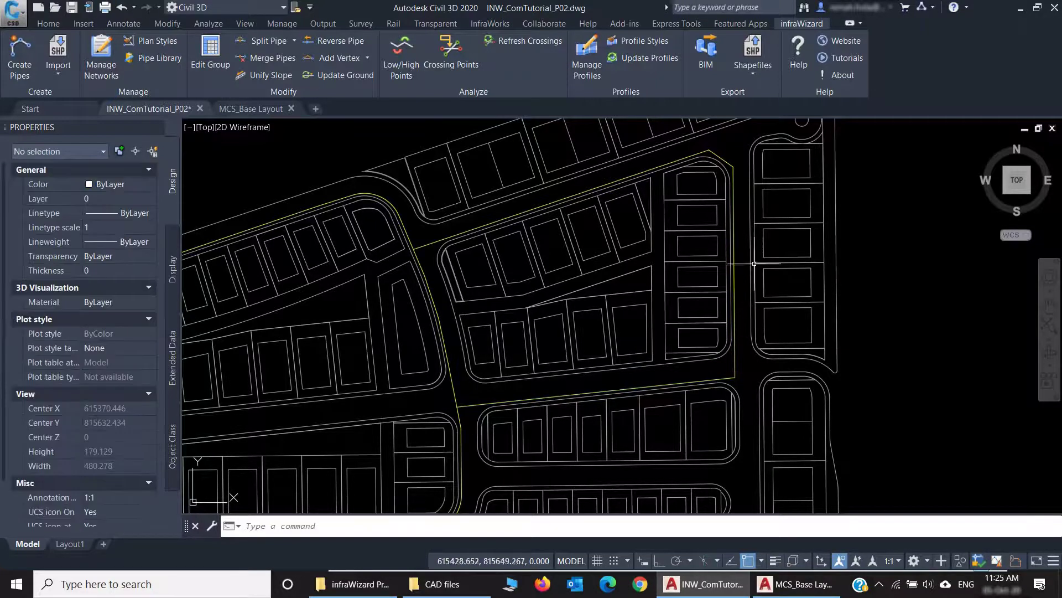
{"action": "mouse_move", "coordinate": [501, 327]}
{"action": "middle_mouse_down"}
{"action": "mouse_move", "coordinate": [607, 308]}
{"action": "mouse_move", "coordinate": [517, 335]}
{"action": "mouse_move", "coordinate": [608, 345]}
{"action": "middle_mouse_up"}
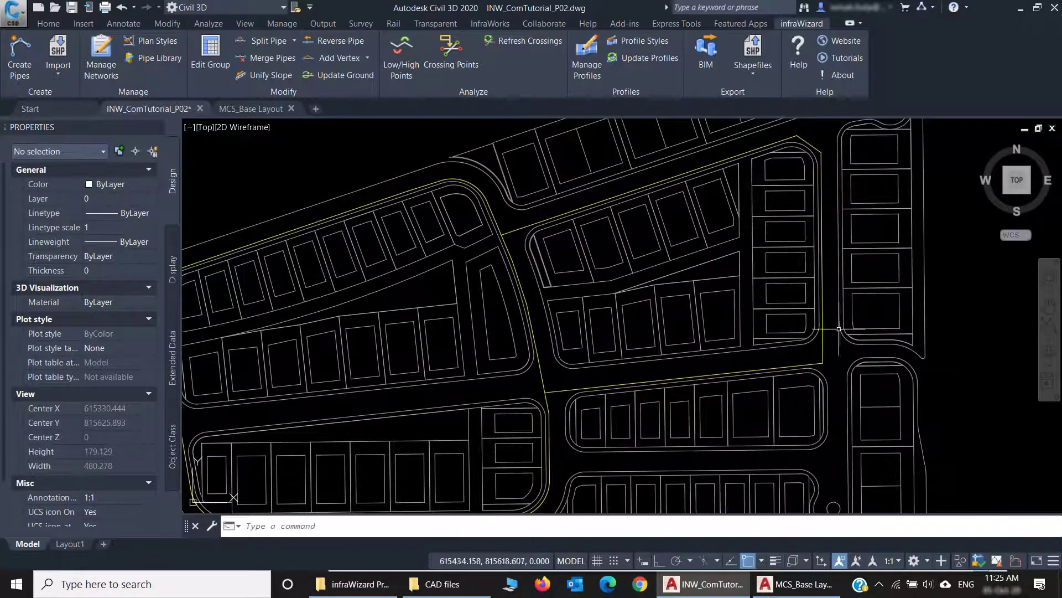
Step: Convert the picked route lines into a new Pressure pipe network named FF
{"action": "left_click", "coordinate": [31, 68]}
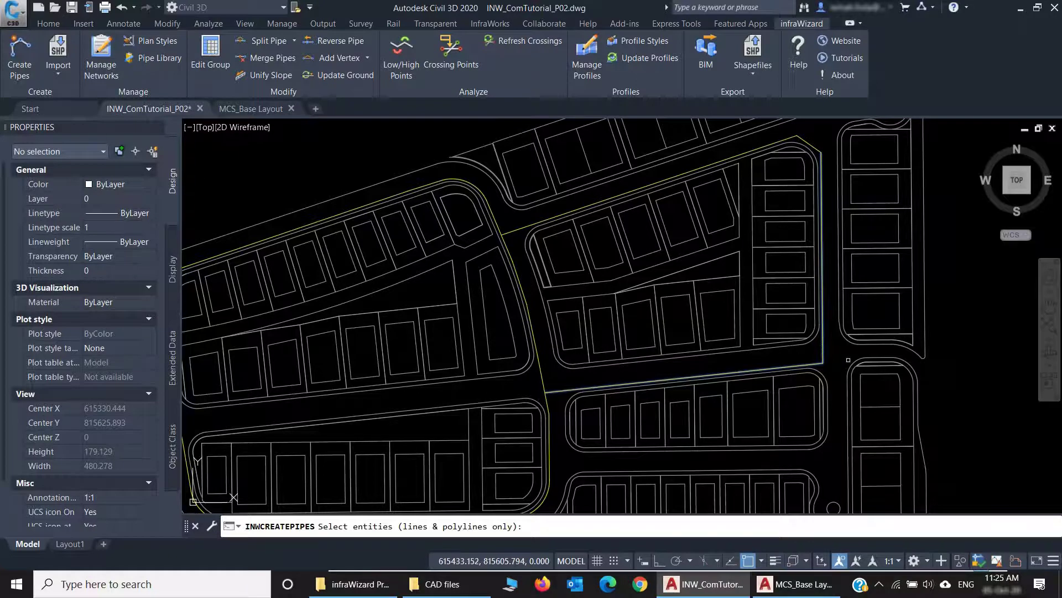
{"action": "key", "text": "Return"}
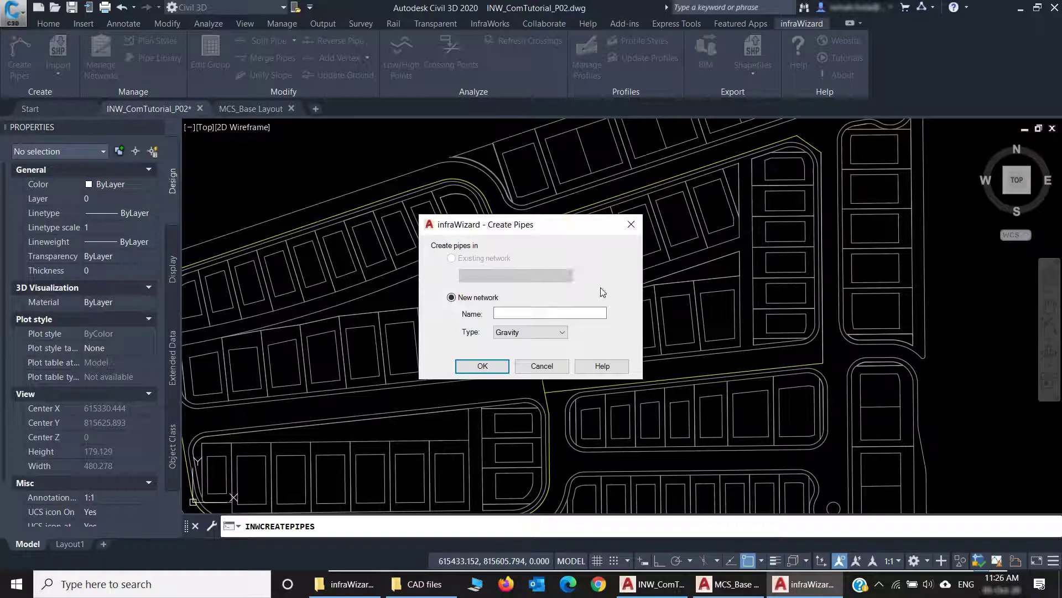
{"action": "left_click", "coordinate": [563, 313]}
{"action": "key", "text": "Tab"}
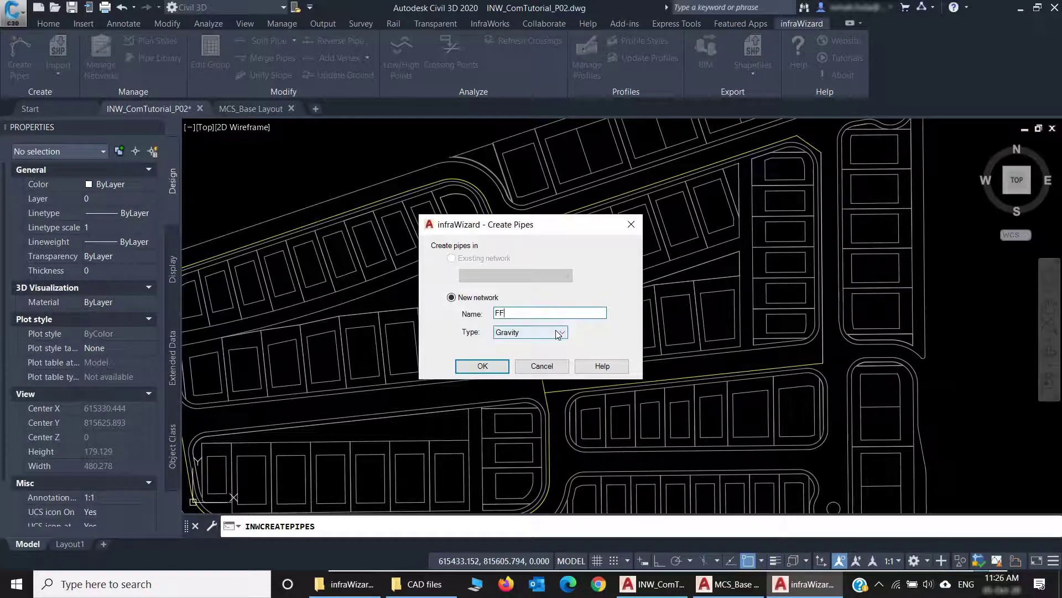
{"action": "left_click", "coordinate": [559, 333]}
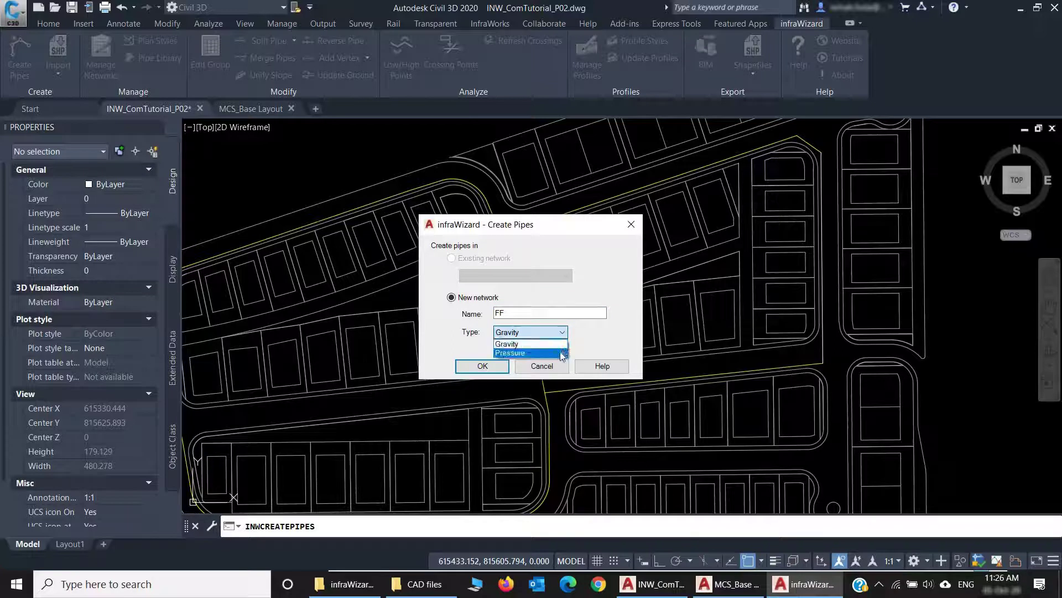
{"action": "left_click", "coordinate": [560, 352]}
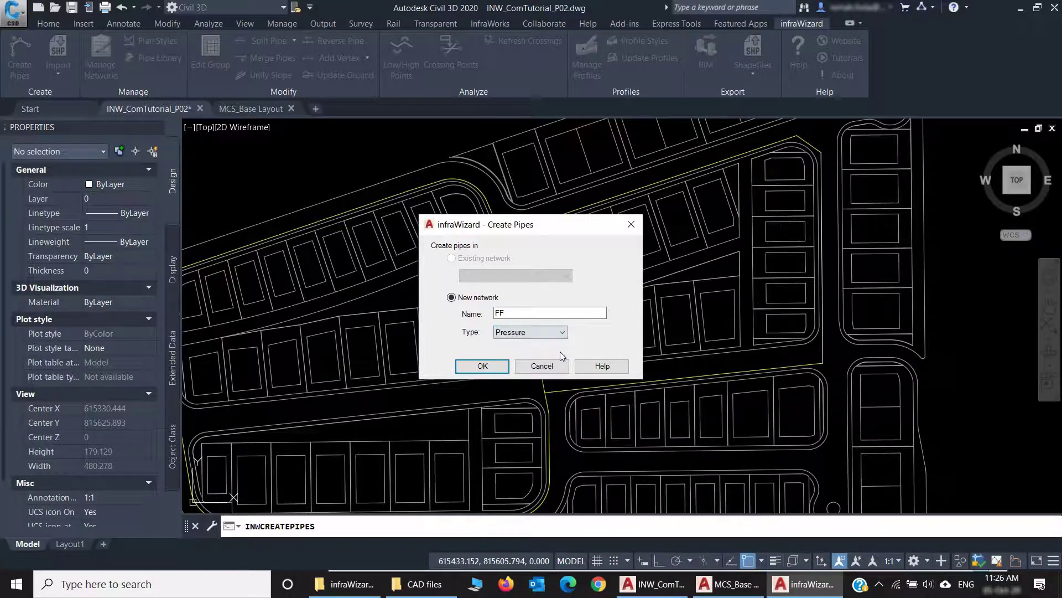
{"action": "left_click", "coordinate": [504, 368]}
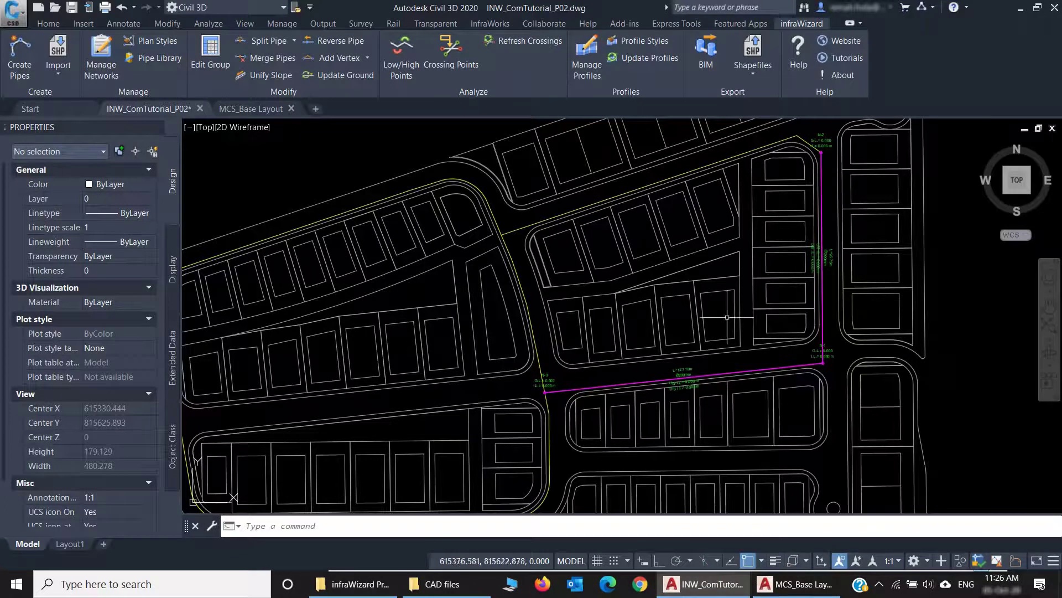
{"action": "scroll", "coordinate": [808, 177], "scroll_direction": "up", "scroll_amount": 6}
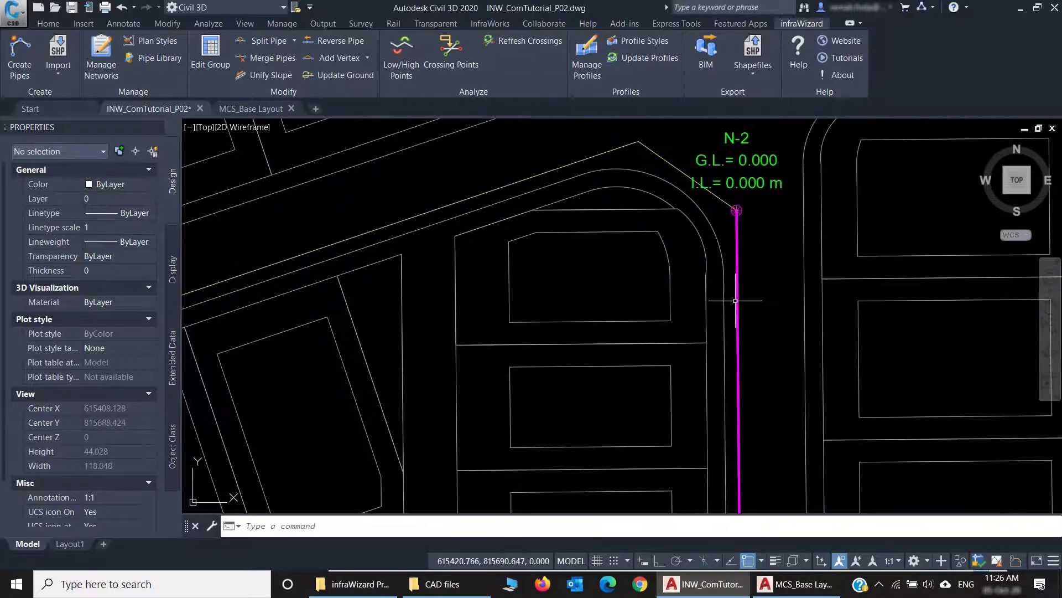
{"action": "scroll", "coordinate": [752, 324], "scroll_direction": "down", "scroll_amount": 2}
{"action": "middle_click_drag", "start_coordinate": [735, 308], "coordinate": [711, 275]}
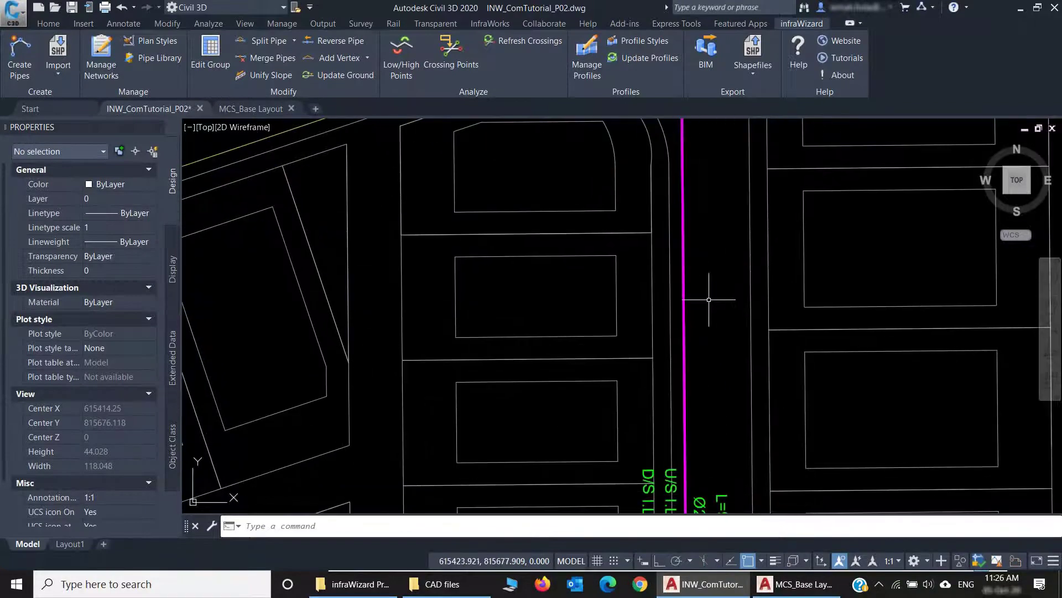
{"action": "scroll", "coordinate": [702, 204], "scroll_direction": "down", "scroll_amount": 1}
{"action": "scroll", "coordinate": [693, 177], "scroll_direction": "up", "scroll_amount": 2}
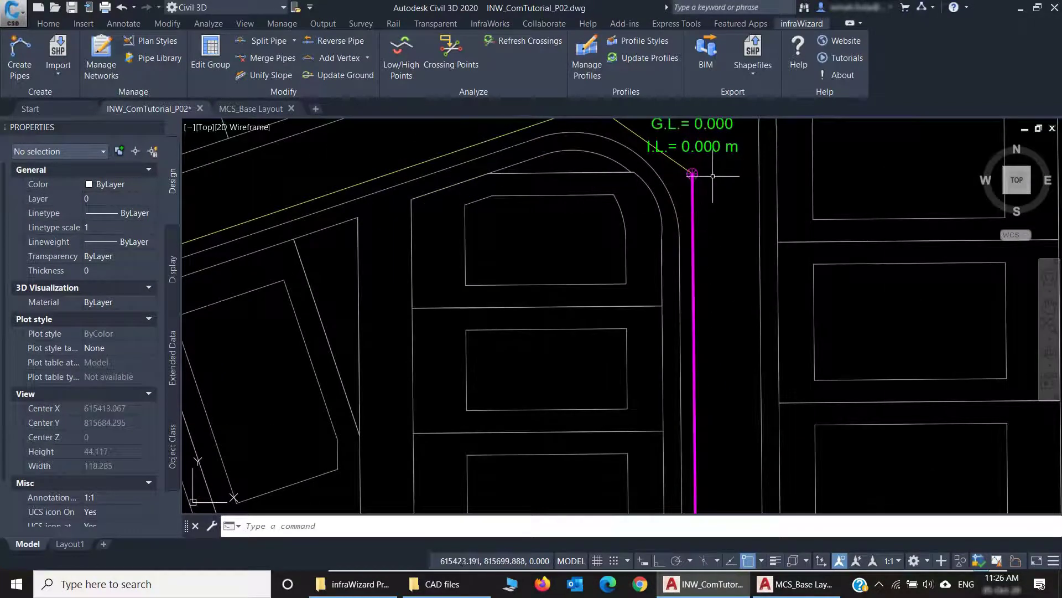
{"action": "middle_click_drag", "start_coordinate": [707, 190], "coordinate": [713, 228]}
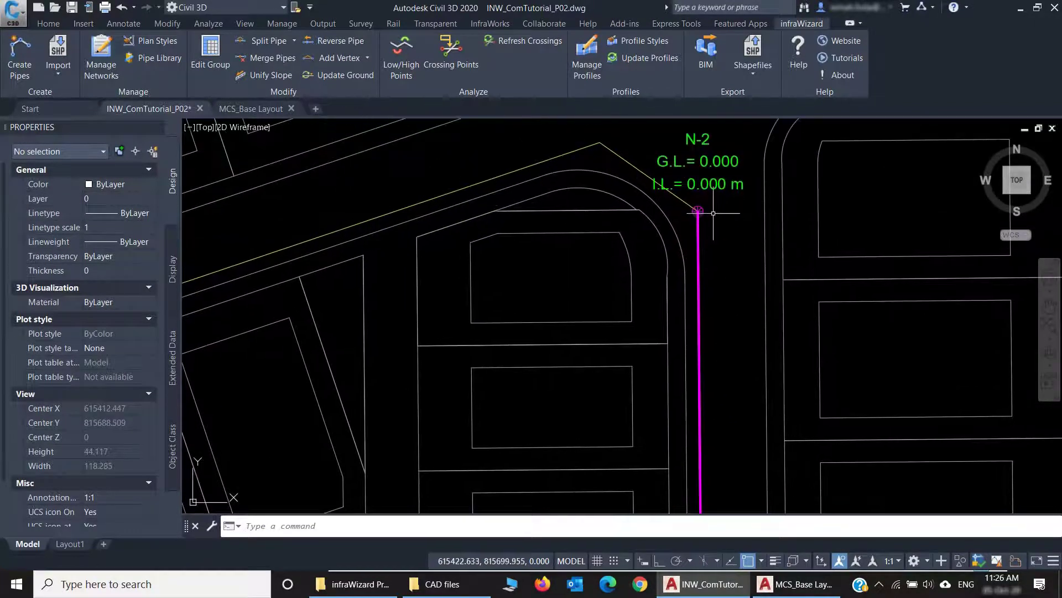
{"action": "scroll", "coordinate": [708, 213], "scroll_direction": "up", "scroll_amount": 4}
{"action": "scroll", "coordinate": [697, 216], "scroll_direction": "up", "scroll_amount": 2}
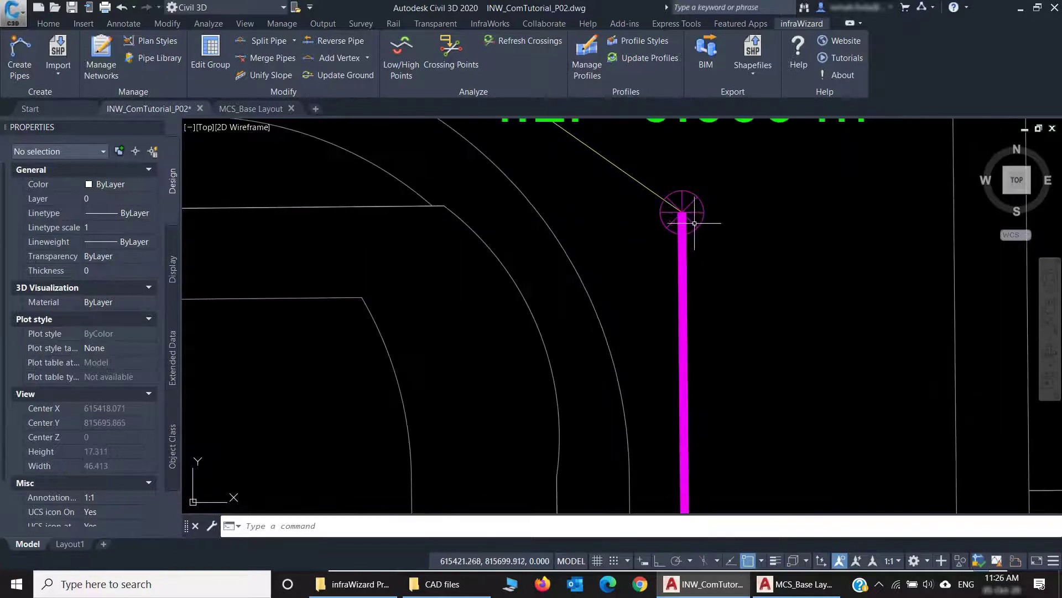
{"action": "double_click", "coordinate": [701, 221]}
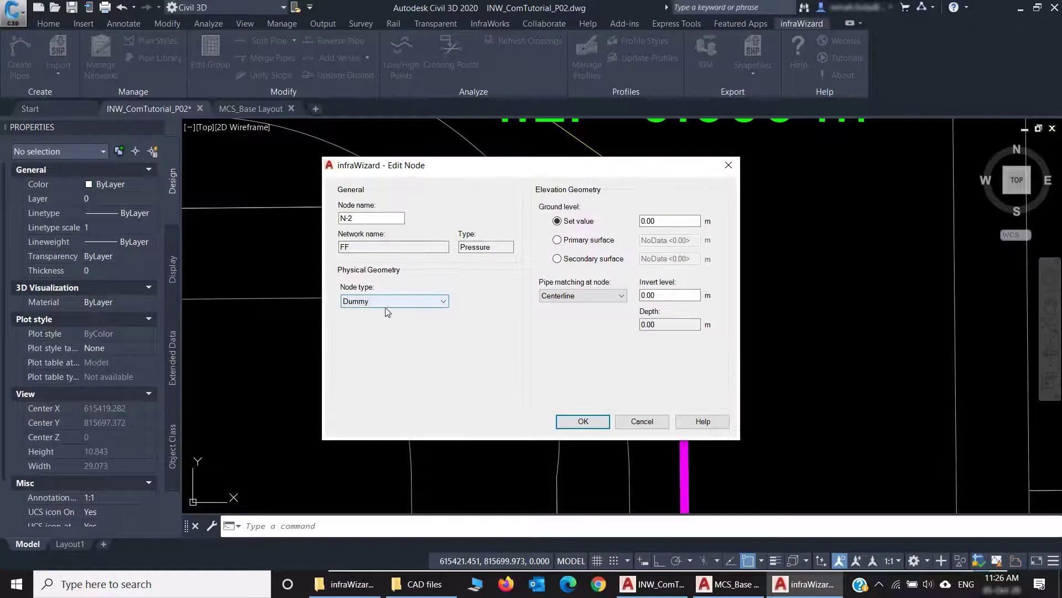
{"action": "left_click", "coordinate": [407, 304]}
{"action": "left_click", "coordinate": [408, 303]}
Step: Close the node settings unchanged and centre node N-1 in the view
{"action": "left_click", "coordinate": [641, 421]}
{"action": "scroll", "coordinate": [683, 372], "scroll_direction": "down", "scroll_amount": 5}
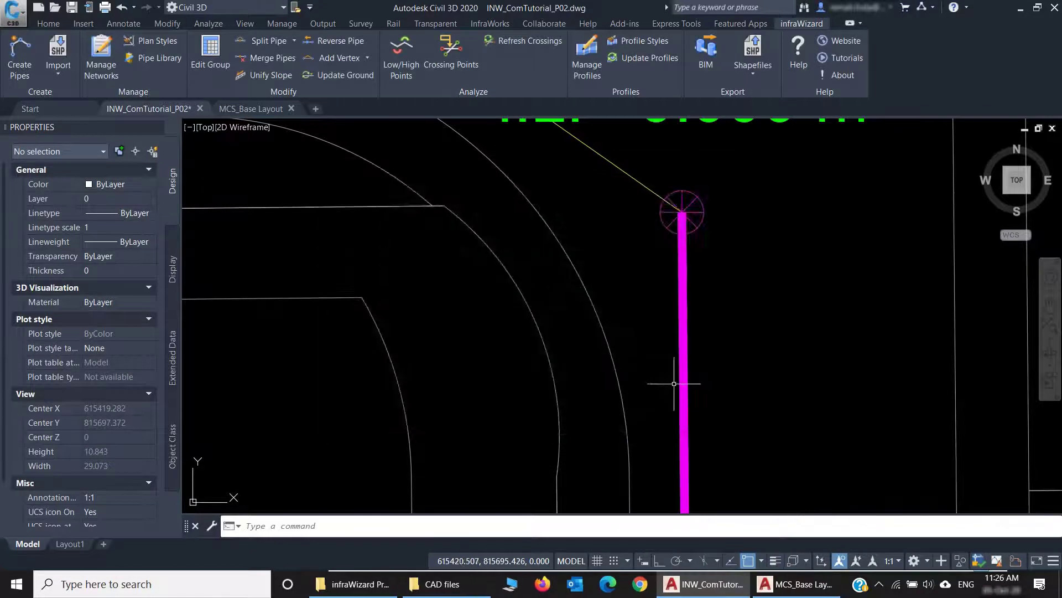
{"action": "scroll", "coordinate": [650, 294], "scroll_direction": "down", "scroll_amount": 4}
{"action": "mouse_move", "coordinate": [666, 367]}
{"action": "middle_mouse_down"}
{"action": "mouse_move", "coordinate": [671, 379]}
{"action": "mouse_move", "coordinate": [668, 284]}
{"action": "mouse_move", "coordinate": [683, 162]}
{"action": "middle_mouse_up"}
{"action": "middle_click_drag", "start_coordinate": [397, 436], "coordinate": [638, 385]}
{"action": "scroll", "coordinate": [908, 357], "scroll_direction": "up", "scroll_amount": 8}
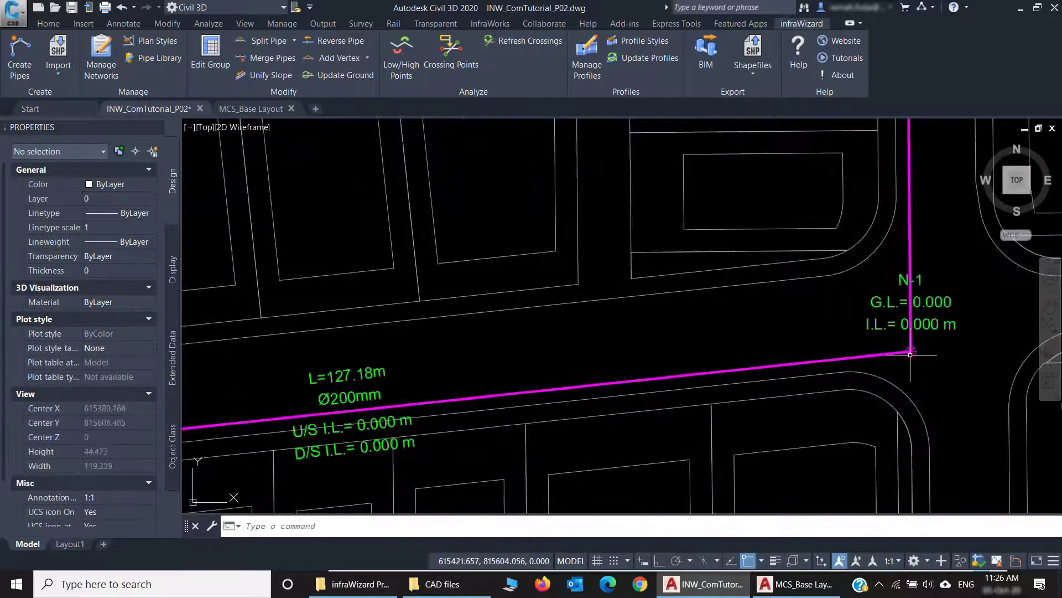
{"action": "middle_click_drag", "start_coordinate": [910, 357], "coordinate": [779, 404]}
{"action": "scroll", "coordinate": [747, 404], "scroll_direction": "down", "scroll_amount": 2}
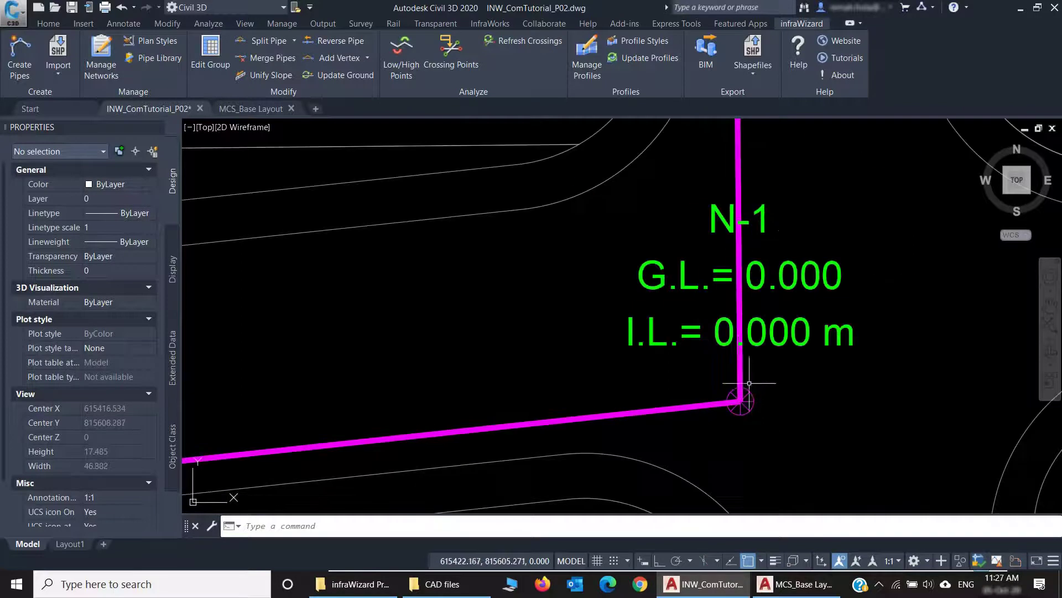
Step: Grip-stretch node N-1 to a new spot, then undo so it stays put
{"action": "left_click", "coordinate": [720, 402]}
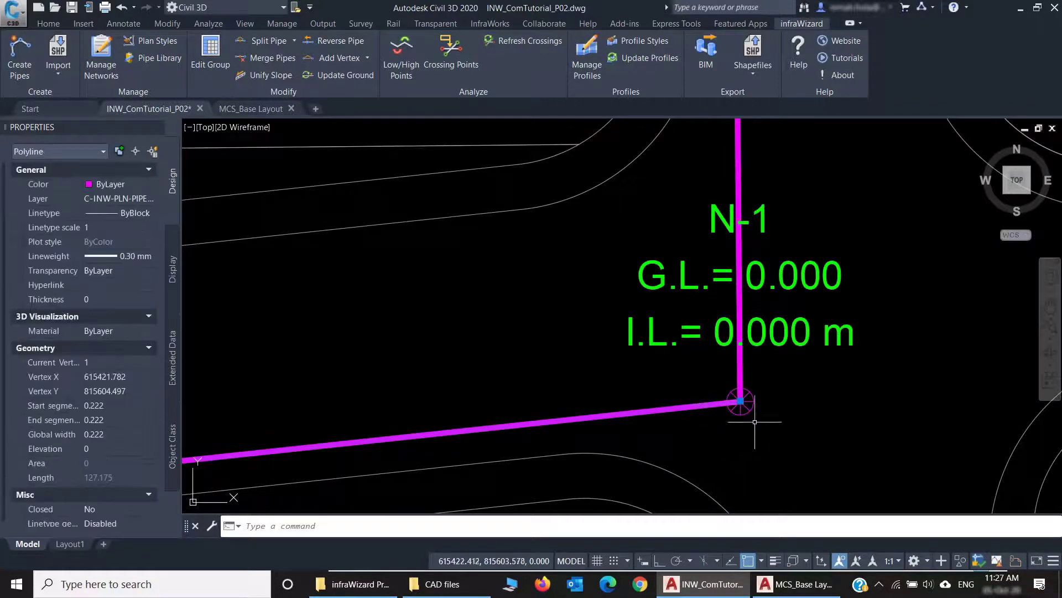
{"action": "key", "text": "Escape"}
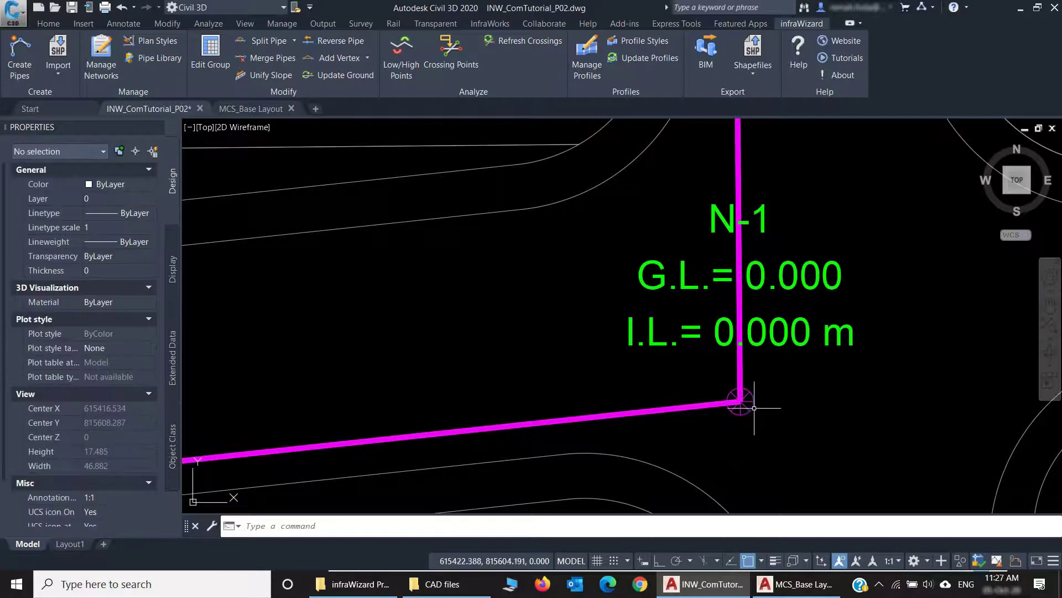
{"action": "left_click", "coordinate": [754, 407]}
{"action": "left_click", "coordinate": [740, 401]}
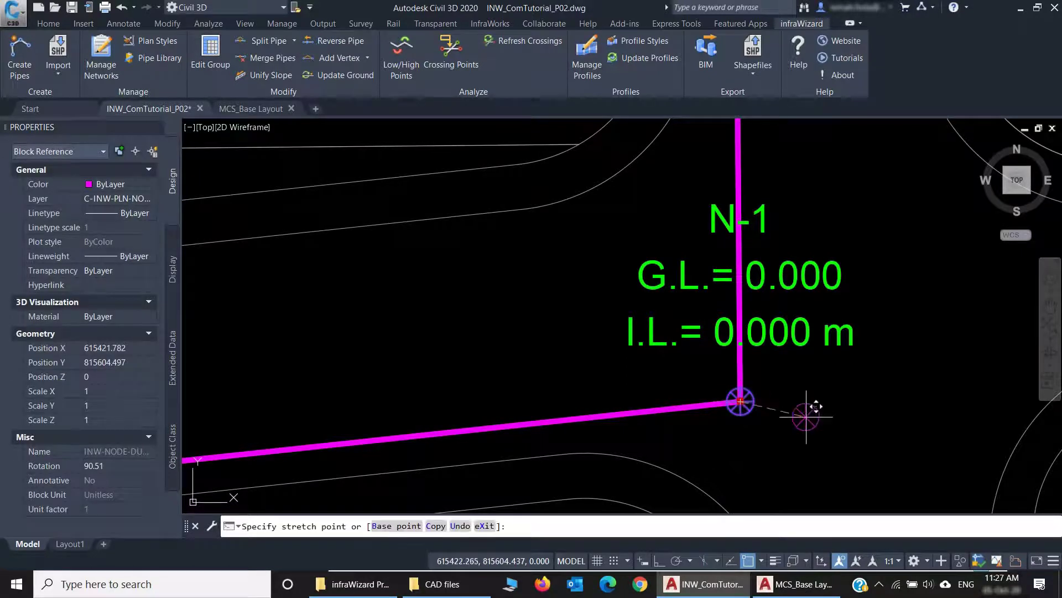
{"action": "left_click", "coordinate": [866, 419]}
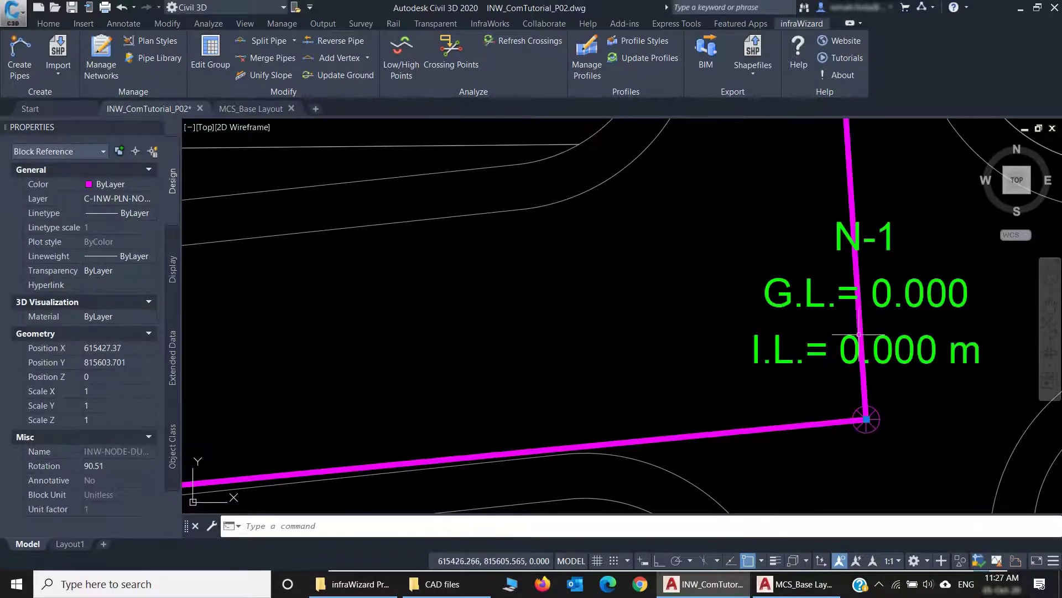
{"action": "scroll", "coordinate": [833, 310], "scroll_direction": "down", "scroll_amount": 5}
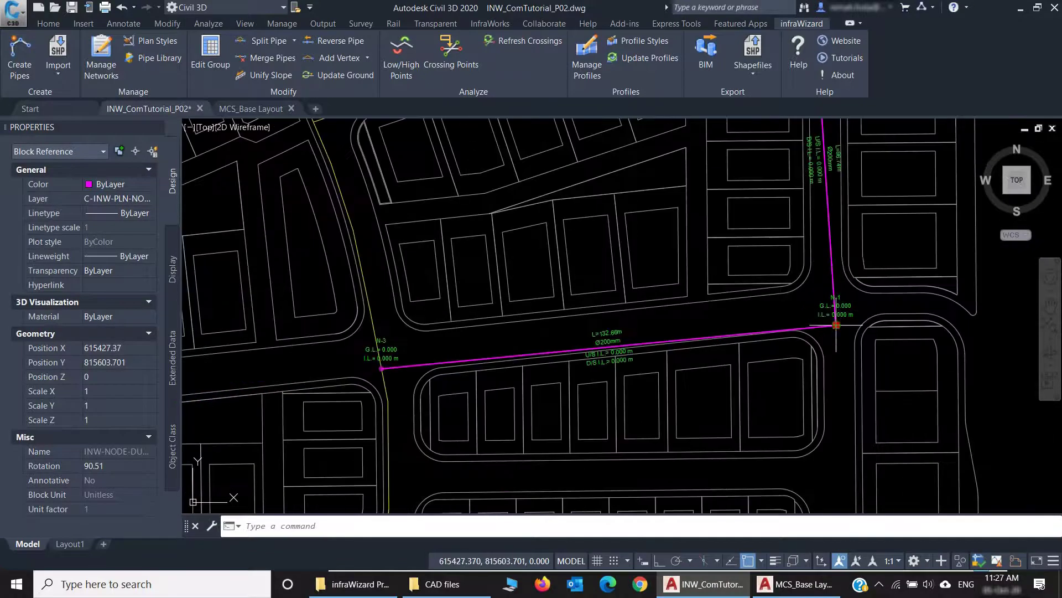
{"action": "left_click", "coordinate": [834, 325]}
{"action": "left_click", "coordinate": [795, 311]}
{"action": "key", "text": "Escape"}
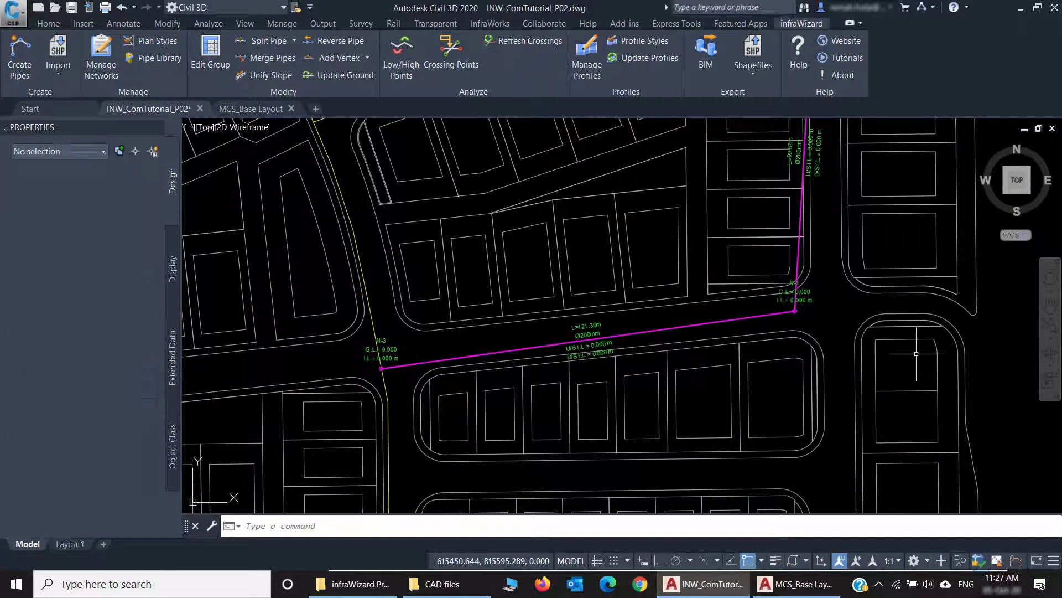
{"action": "key", "text": "Return"}
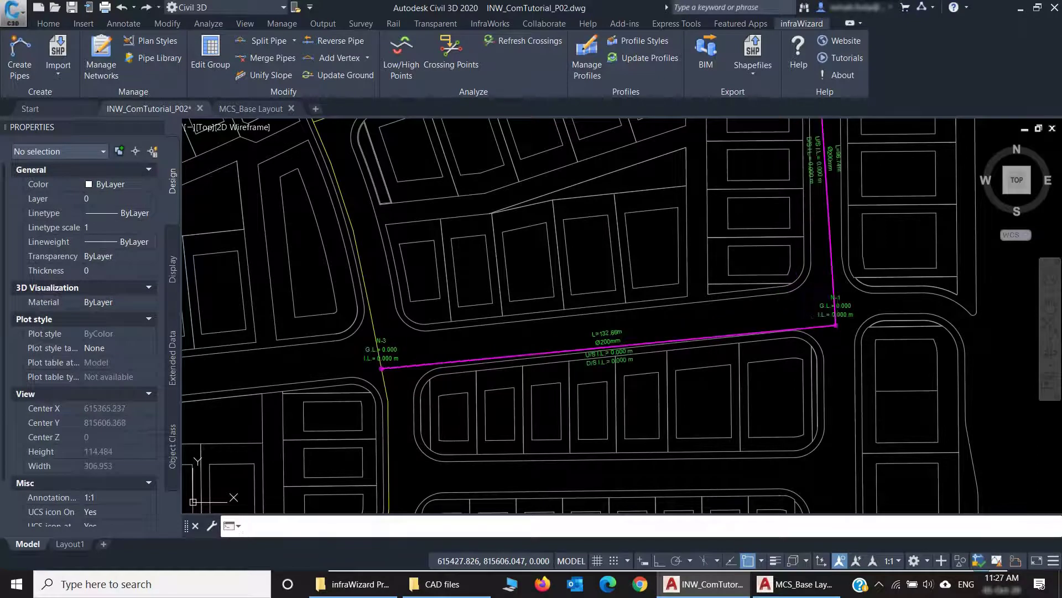
Step: Zoom and pan to bring pipe P-1 above node N-1 into view
{"action": "scroll", "coordinate": [837, 316], "scroll_direction": "up", "scroll_amount": 6}
{"action": "scroll", "coordinate": [838, 317], "scroll_direction": "down", "scroll_amount": 2}
{"action": "scroll", "coordinate": [974, 354], "scroll_direction": "up", "scroll_amount": 3}
{"action": "scroll", "coordinate": [886, 343], "scroll_direction": "down", "scroll_amount": 8}
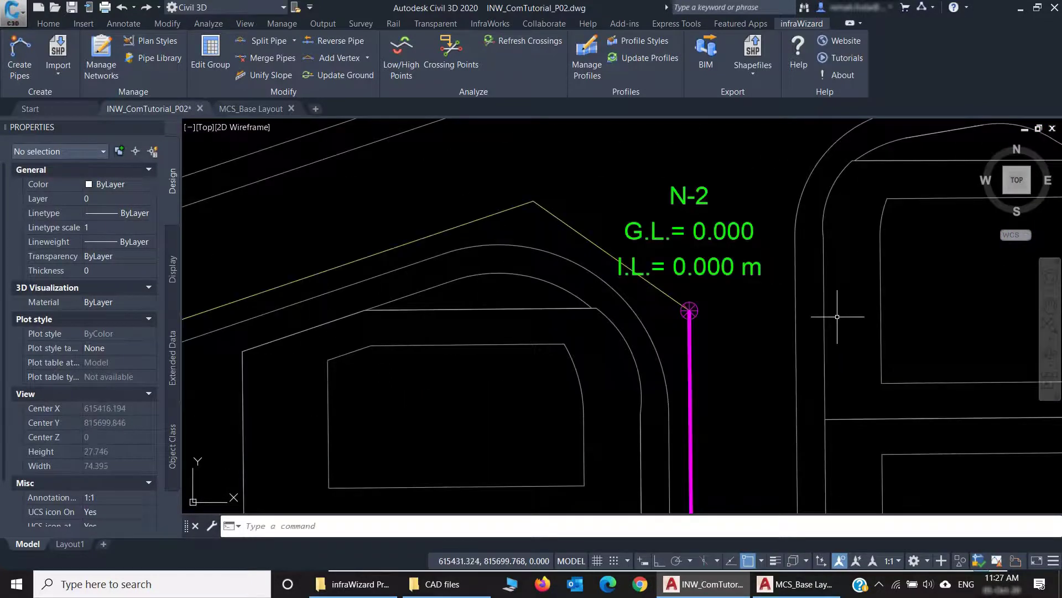
{"action": "scroll", "coordinate": [759, 332], "scroll_direction": "down", "scroll_amount": 3}
{"action": "scroll", "coordinate": [758, 341], "scroll_direction": "down", "scroll_amount": 6}
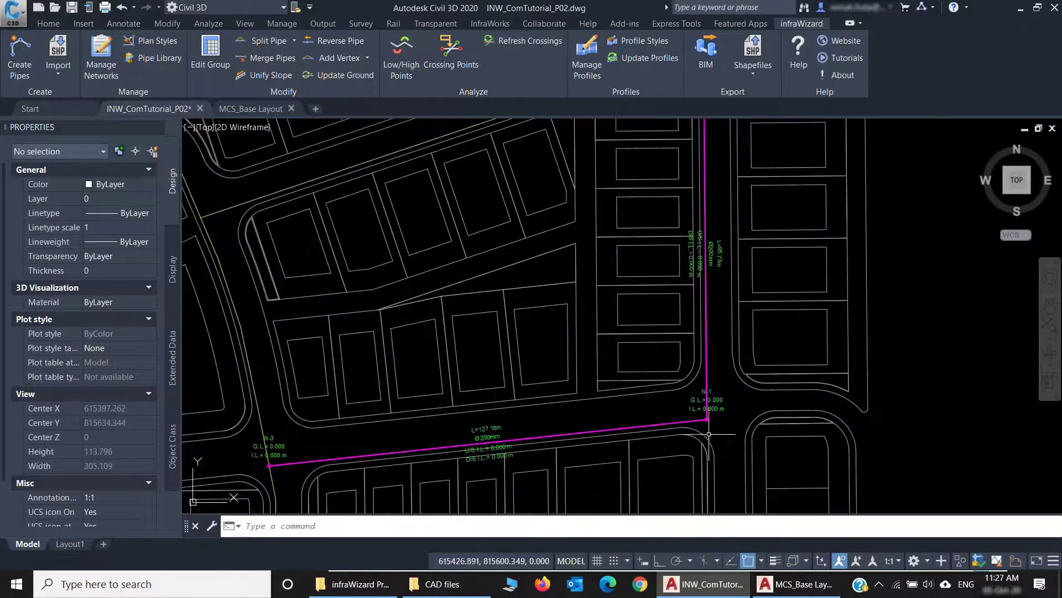
{"action": "scroll", "coordinate": [719, 412], "scroll_direction": "up", "scroll_amount": 4}
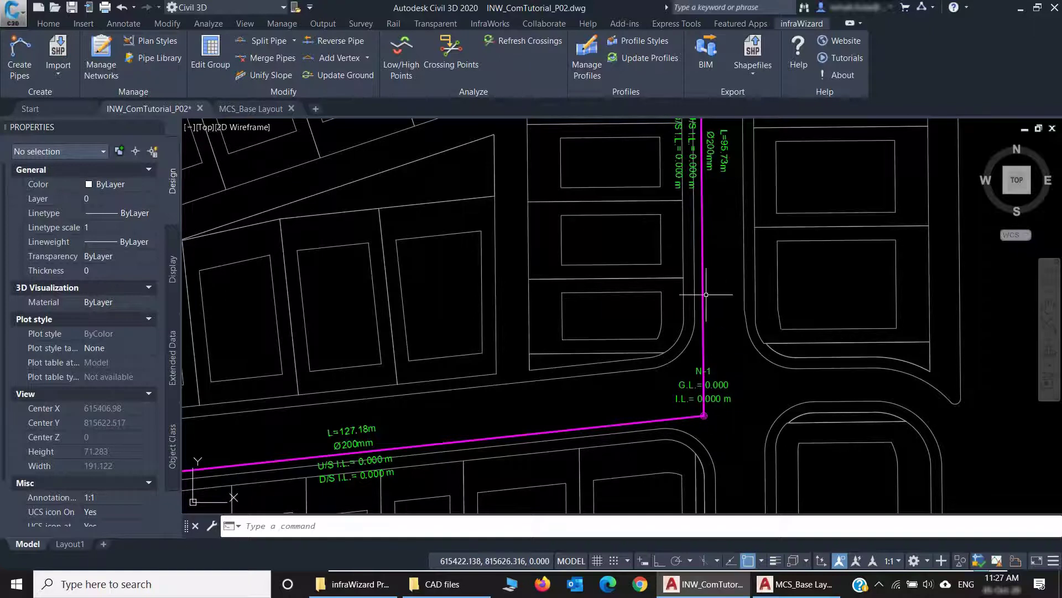
{"action": "middle_click_drag", "start_coordinate": [708, 296], "coordinate": [711, 346]}
Step: Open pipe P-1's Edit Pipe dialog, check the end invert level, and cancel without changes
{"action": "double_click", "coordinate": [704, 343]}
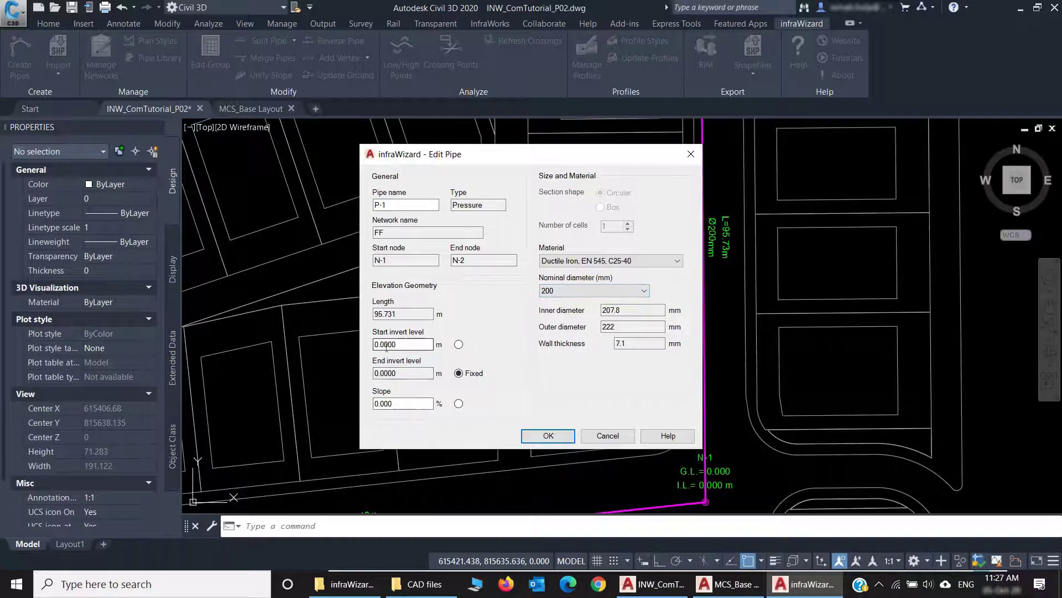
{"action": "left_click", "coordinate": [397, 373]}
{"action": "left_click", "coordinate": [604, 436]}
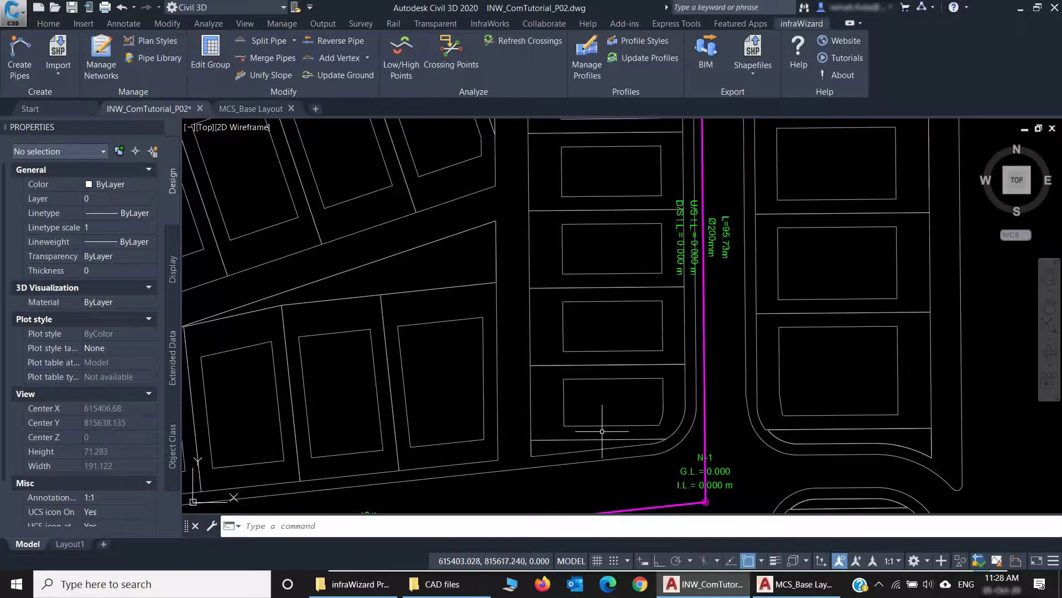
Step: Pan and zoom the plan to show the roads west of node N-2
{"action": "scroll", "coordinate": [602, 431], "scroll_direction": "down", "scroll_amount": 2}
{"action": "mouse_move", "coordinate": [586, 316]}
{"action": "middle_mouse_down"}
{"action": "mouse_move", "coordinate": [605, 339]}
{"action": "mouse_move", "coordinate": [687, 225]}
{"action": "middle_mouse_up"}
{"action": "scroll", "coordinate": [707, 206], "scroll_direction": "up", "scroll_amount": 2}
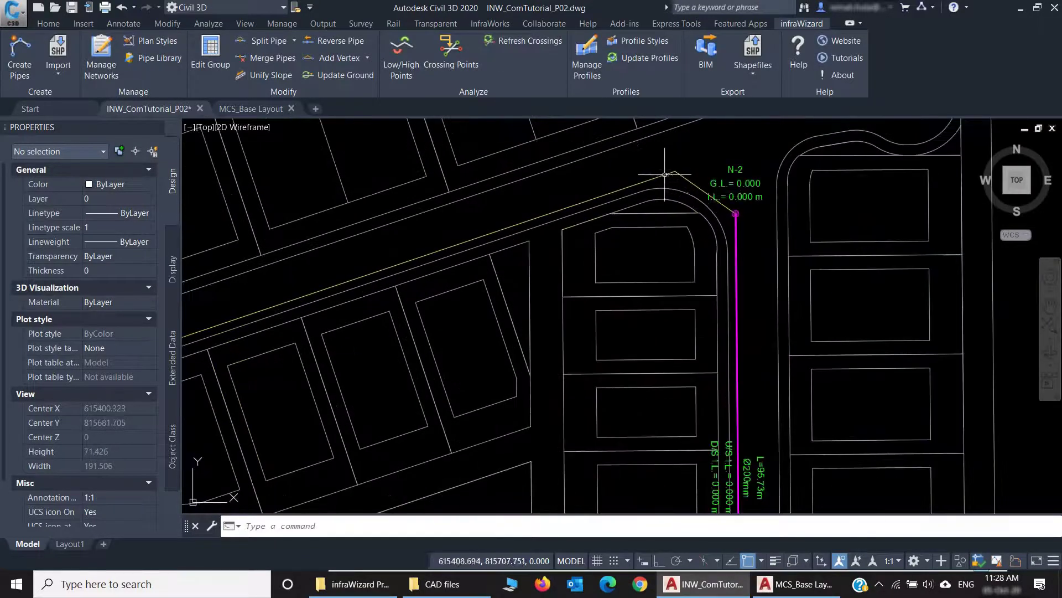
{"action": "mouse_move", "coordinate": [603, 200]}
{"action": "middle_mouse_down"}
{"action": "mouse_move", "coordinate": [828, 201]}
{"action": "mouse_move", "coordinate": [815, 206]}
{"action": "middle_mouse_up"}
{"action": "scroll", "coordinate": [816, 205], "scroll_direction": "down", "scroll_amount": 1}
{"action": "scroll", "coordinate": [775, 227], "scroll_direction": "down", "scroll_amount": 1}
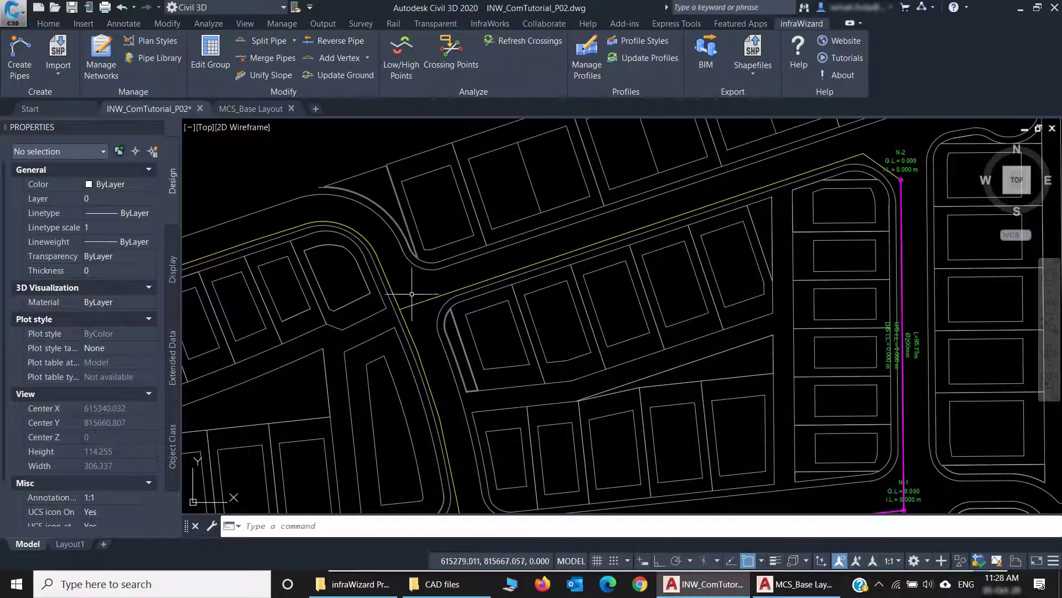
{"action": "scroll", "coordinate": [415, 279], "scroll_direction": "up", "scroll_amount": 1}
{"action": "scroll", "coordinate": [438, 284], "scroll_direction": "down", "scroll_amount": 3}
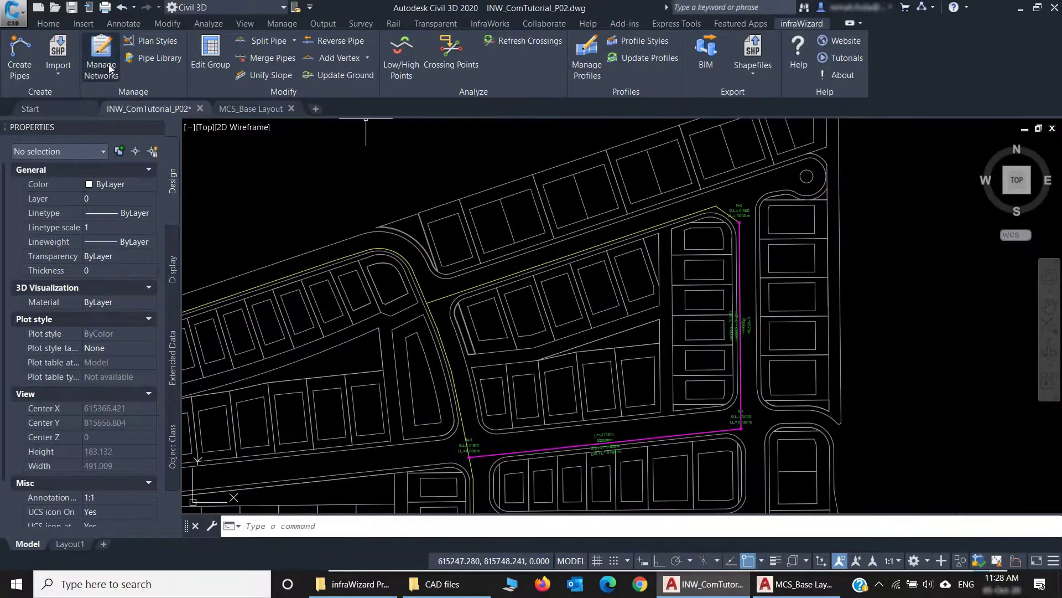
Step: Start Create Pipes and window-select the yellow road polylines west of N-2
{"action": "left_click", "coordinate": [19, 60]}
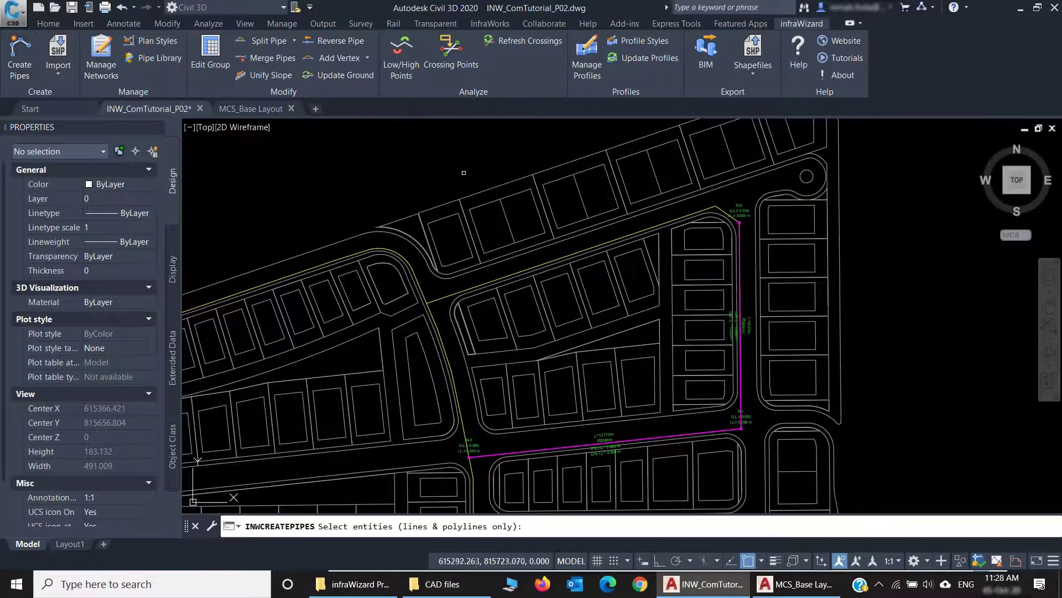
{"action": "scroll", "coordinate": [732, 214], "scroll_direction": "up", "scroll_amount": 3}
{"action": "left_click", "coordinate": [730, 160]}
{"action": "left_click", "coordinate": [660, 207]}
{"action": "middle_click_drag", "start_coordinate": [412, 310], "coordinate": [757, 272]}
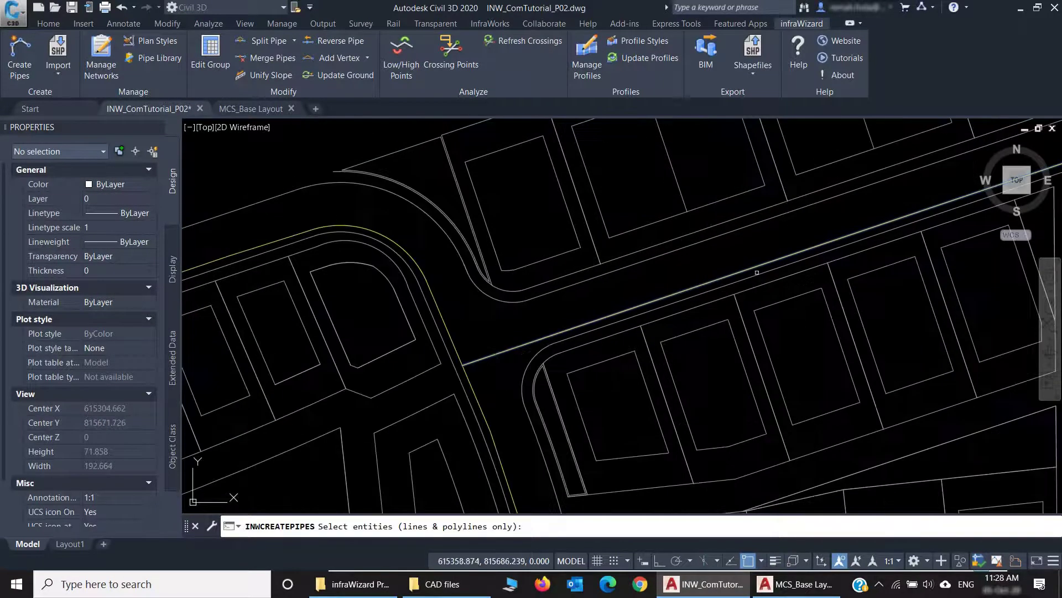
{"action": "left_click", "coordinate": [505, 328]}
{"action": "left_click", "coordinate": [460, 376]}
{"action": "scroll", "coordinate": [574, 371], "scroll_direction": "down", "scroll_amount": 6}
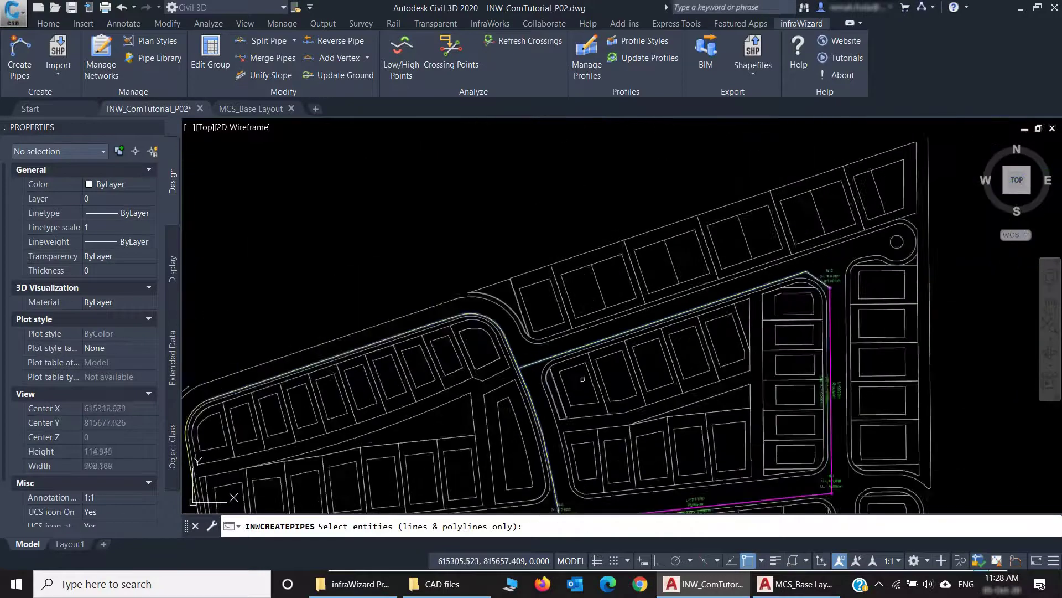
{"action": "scroll", "coordinate": [568, 384], "scroll_direction": "up", "scroll_amount": 4}
{"action": "scroll", "coordinate": [596, 412], "scroll_direction": "up", "scroll_amount": 4}
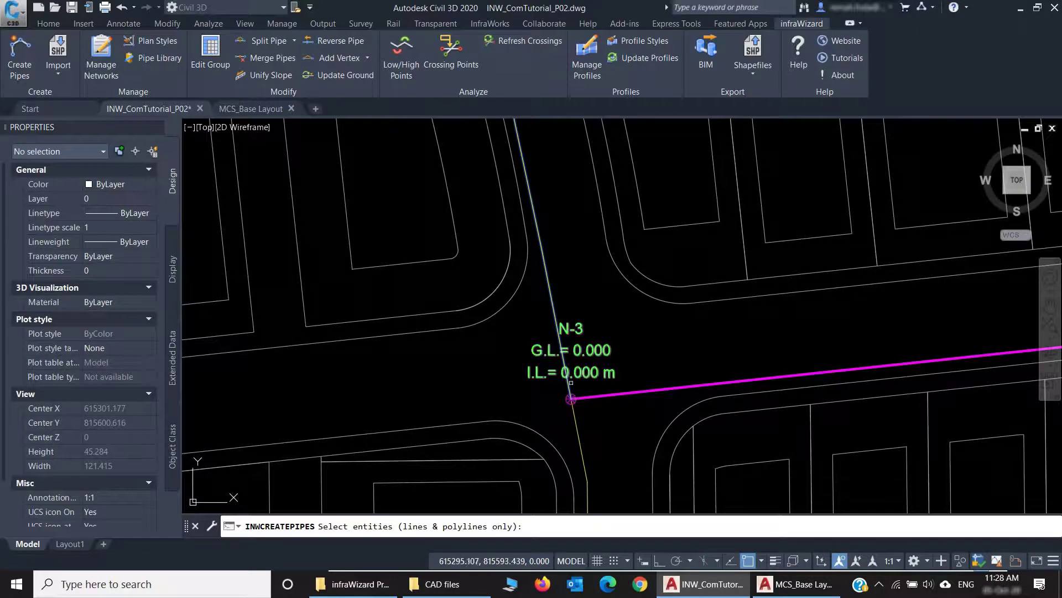
{"action": "scroll", "coordinate": [570, 399], "scroll_direction": "down", "scroll_amount": 2}
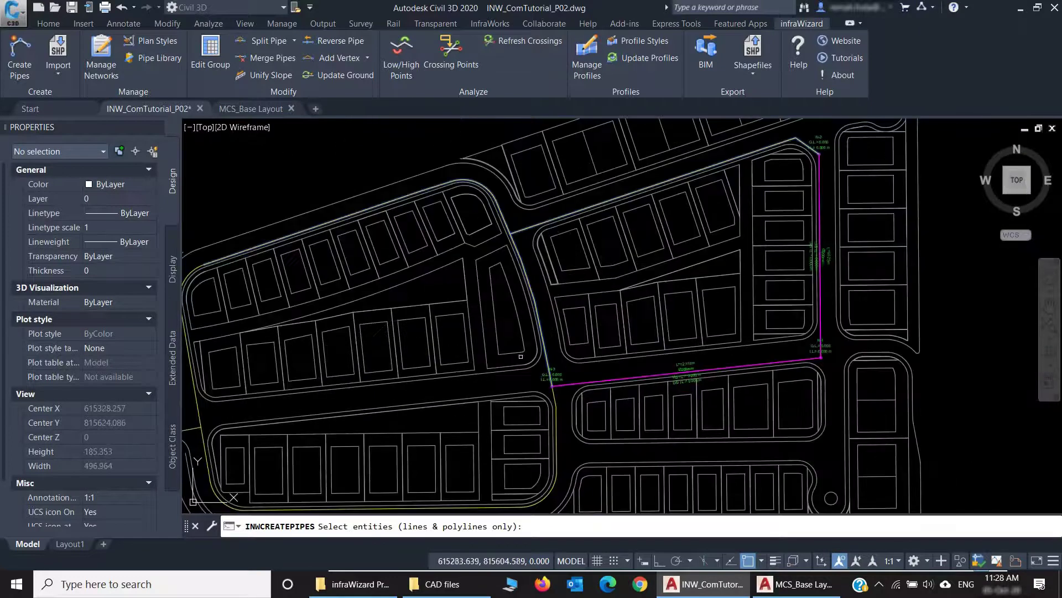
{"action": "mouse_move", "coordinate": [502, 352]}
{"action": "middle_mouse_down"}
{"action": "mouse_move", "coordinate": [609, 322]}
{"action": "mouse_move", "coordinate": [638, 327]}
{"action": "middle_mouse_up"}
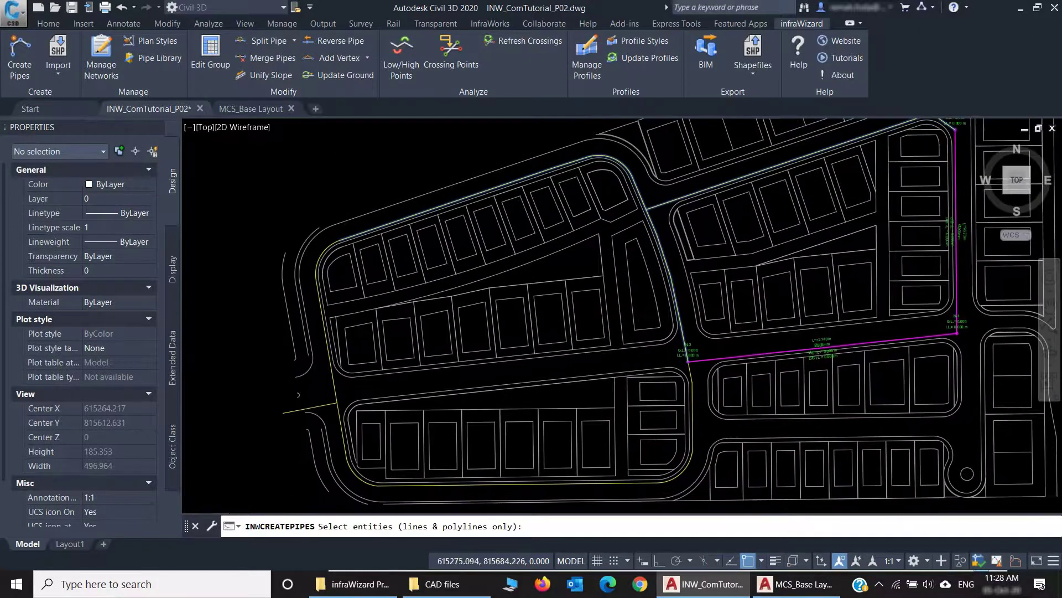
{"action": "scroll", "coordinate": [619, 167], "scroll_direction": "up", "scroll_amount": 6}
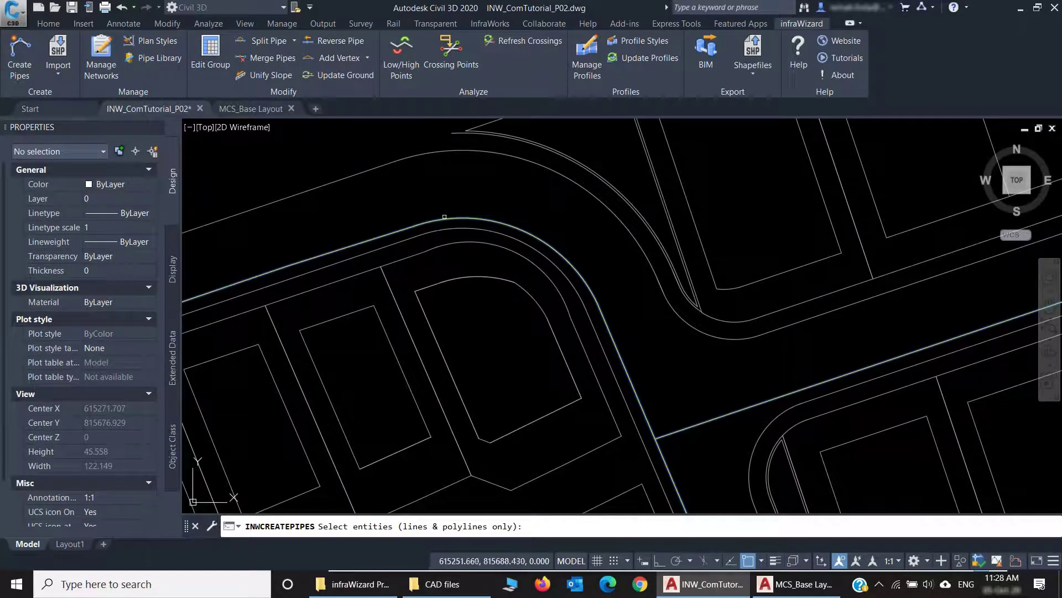
{"action": "scroll", "coordinate": [464, 277], "scroll_direction": "down", "scroll_amount": 3}
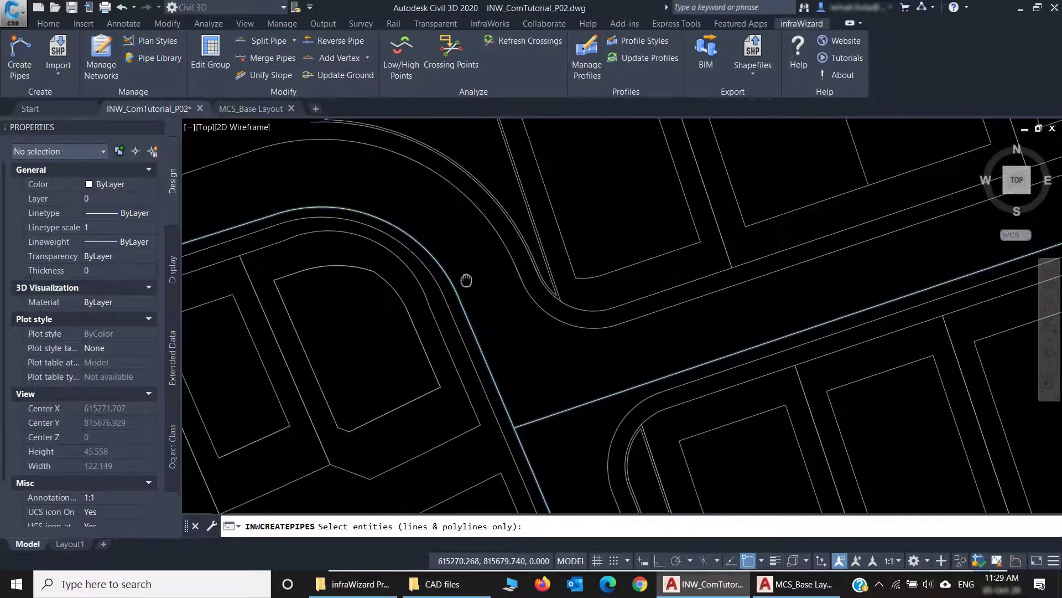
{"action": "scroll", "coordinate": [464, 276], "scroll_direction": "down", "scroll_amount": 2}
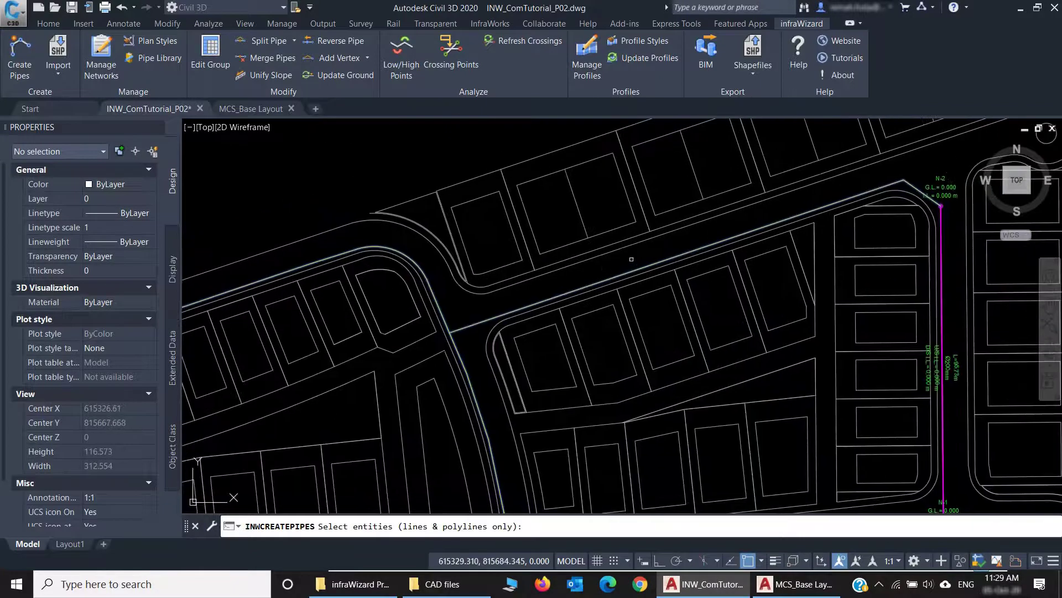
Step: Add pipes from the selected polylines to the existing FF network
{"action": "key", "text": "Return"}
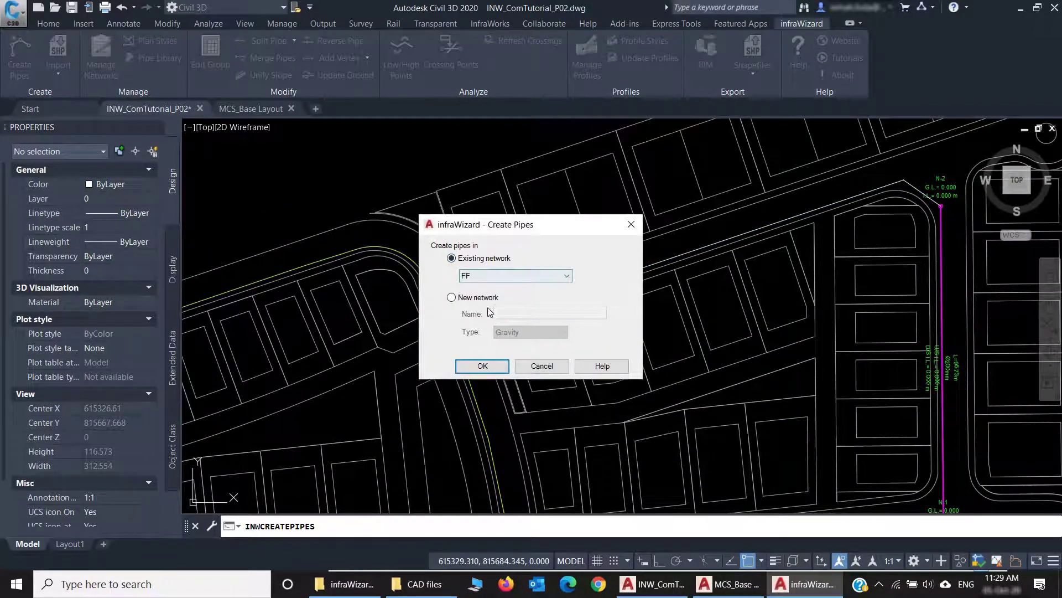
{"action": "left_click", "coordinate": [493, 277]}
{"action": "left_click", "coordinate": [531, 286]}
{"action": "left_click", "coordinate": [488, 298]}
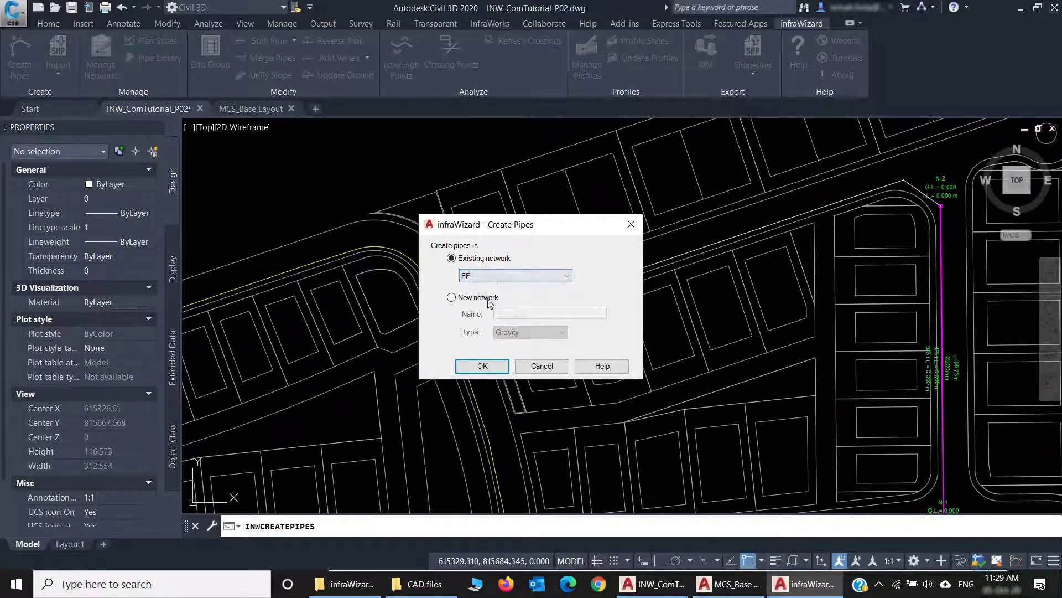
{"action": "left_click", "coordinate": [485, 262]}
{"action": "left_click", "coordinate": [496, 365]}
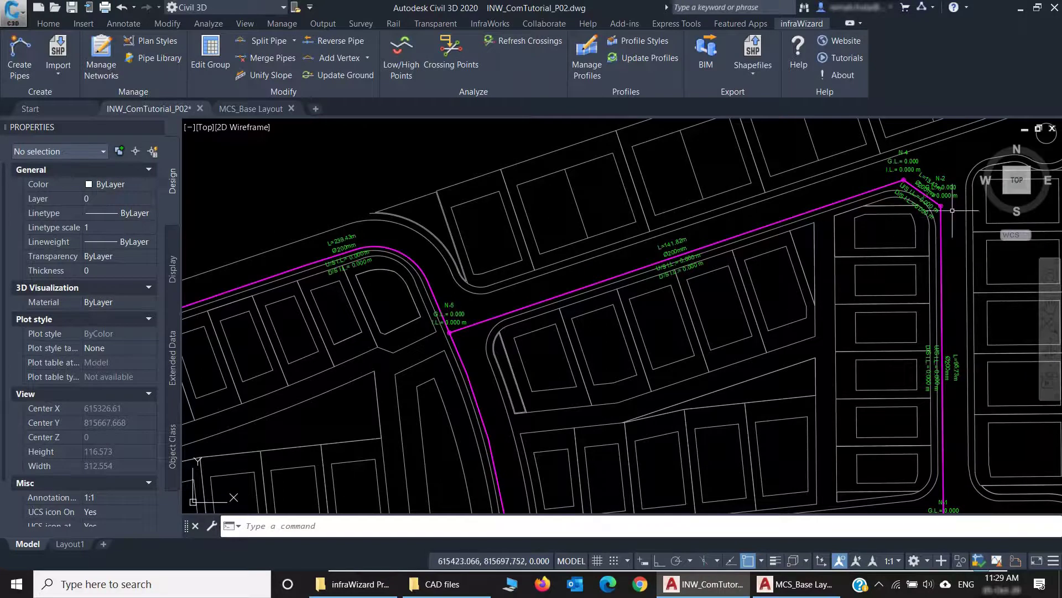
Step: Drag the node at the pipe corner to the right, then undo the move
{"action": "scroll", "coordinate": [882, 259], "scroll_direction": "up", "scroll_amount": 6}
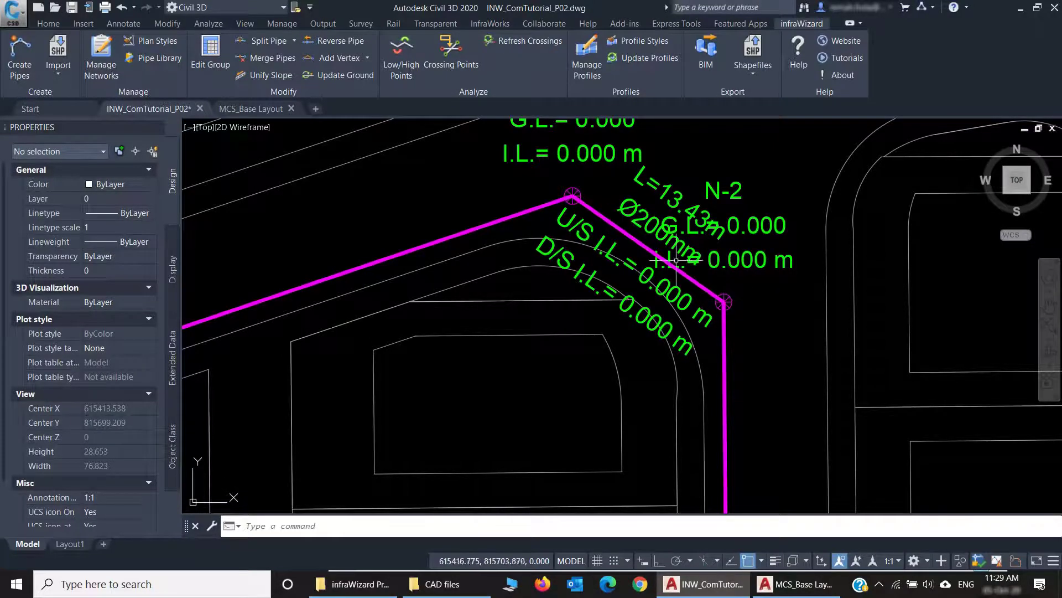
{"action": "left_click", "coordinate": [727, 302]}
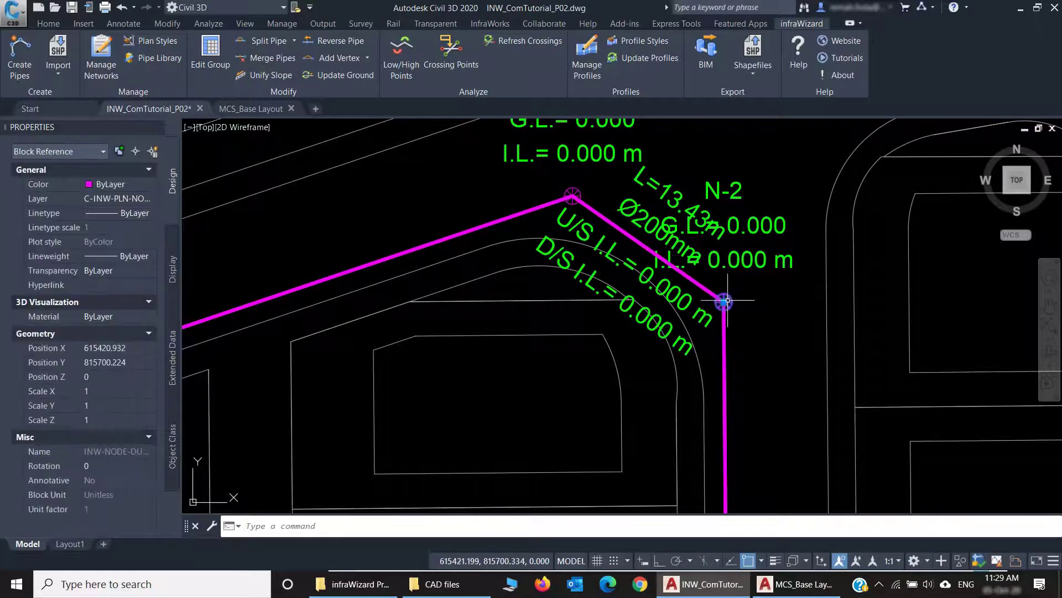
{"action": "left_click", "coordinate": [723, 302]}
{"action": "left_click", "coordinate": [791, 291]}
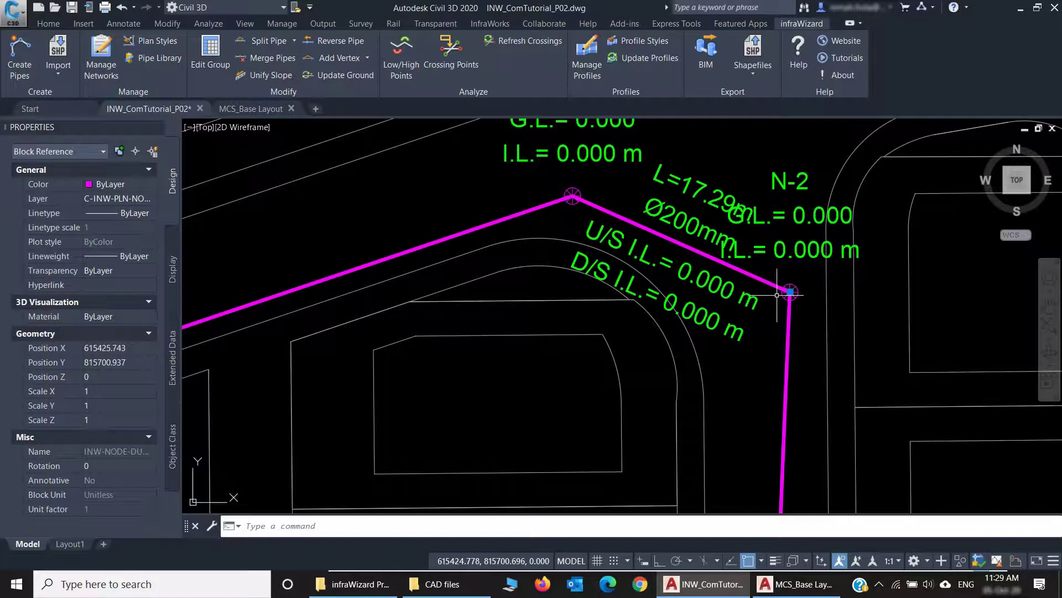
{"action": "key", "text": "ctrl+z"}
Step: Stretch manhole N-5 slightly east of the north–south route line
{"action": "scroll", "coordinate": [617, 273], "scroll_direction": "down", "scroll_amount": 2}
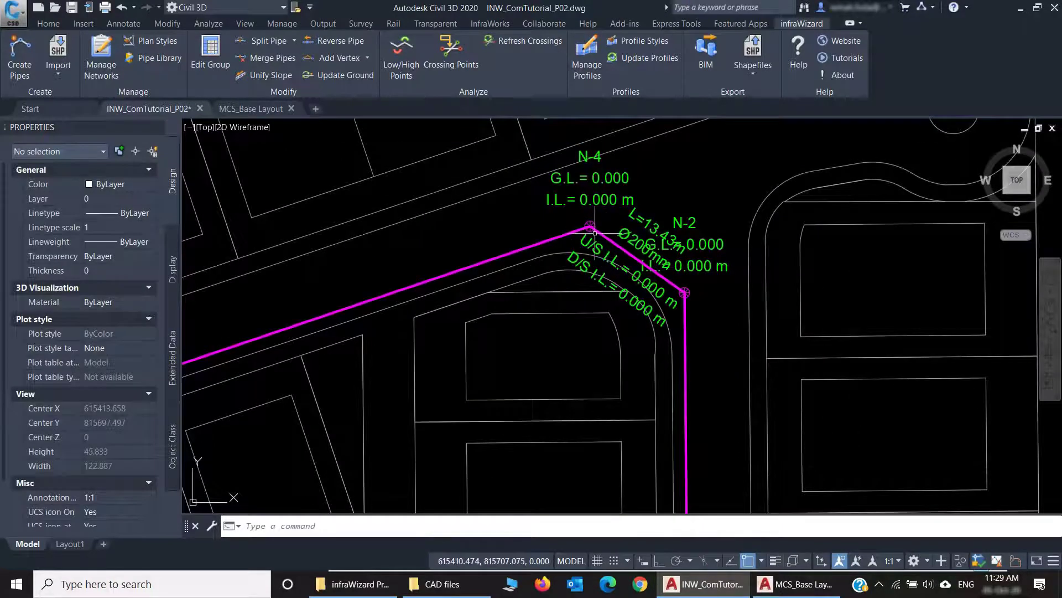
{"action": "middle_click_drag", "start_coordinate": [556, 250], "coordinate": [923, 227]}
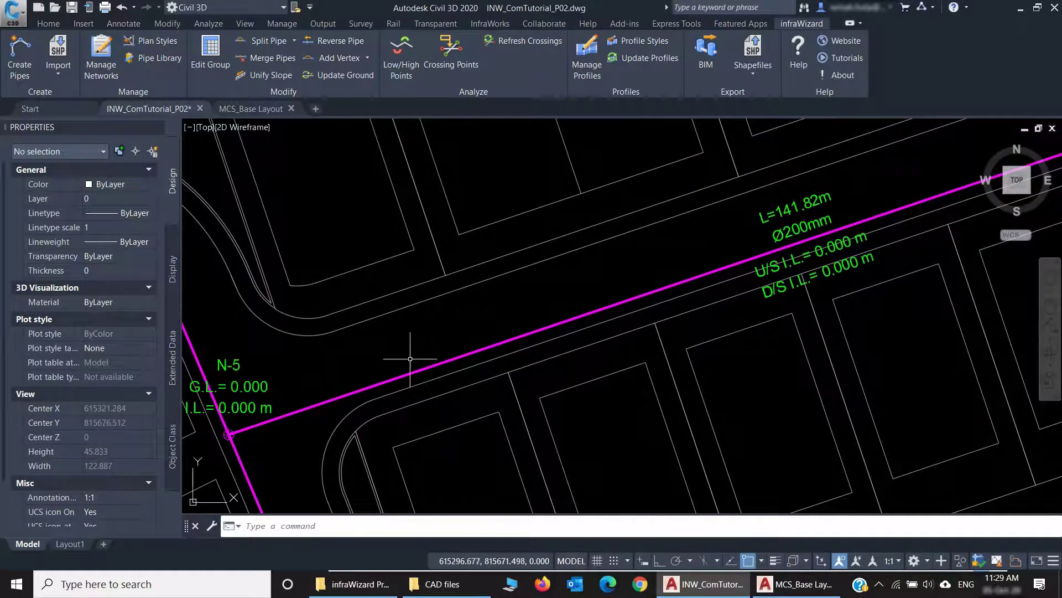
{"action": "middle_click_drag", "start_coordinate": [410, 360], "coordinate": [664, 297]}
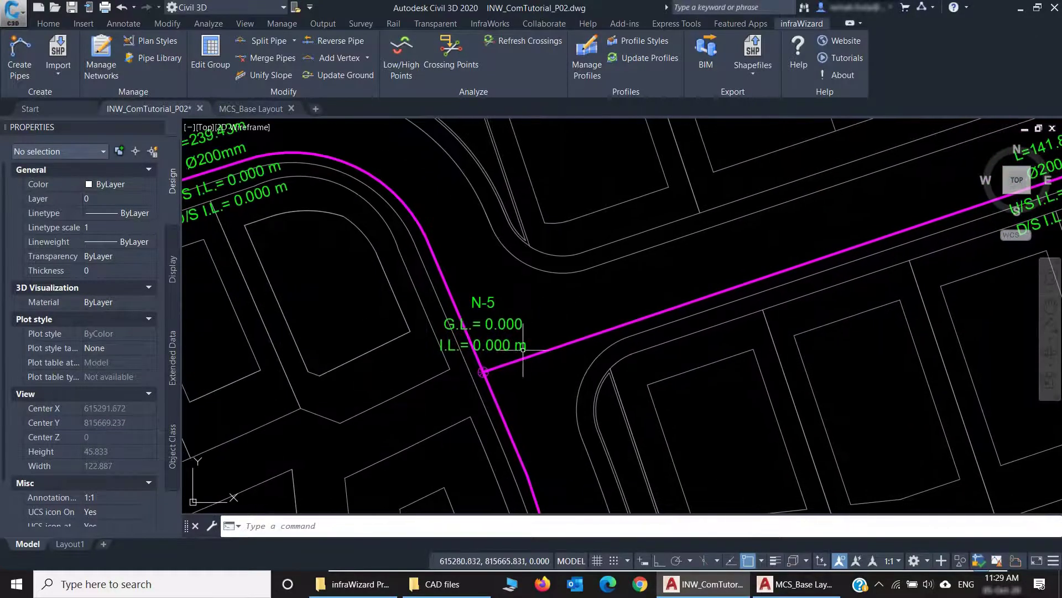
{"action": "scroll", "coordinate": [470, 380], "scroll_direction": "up", "scroll_amount": 2}
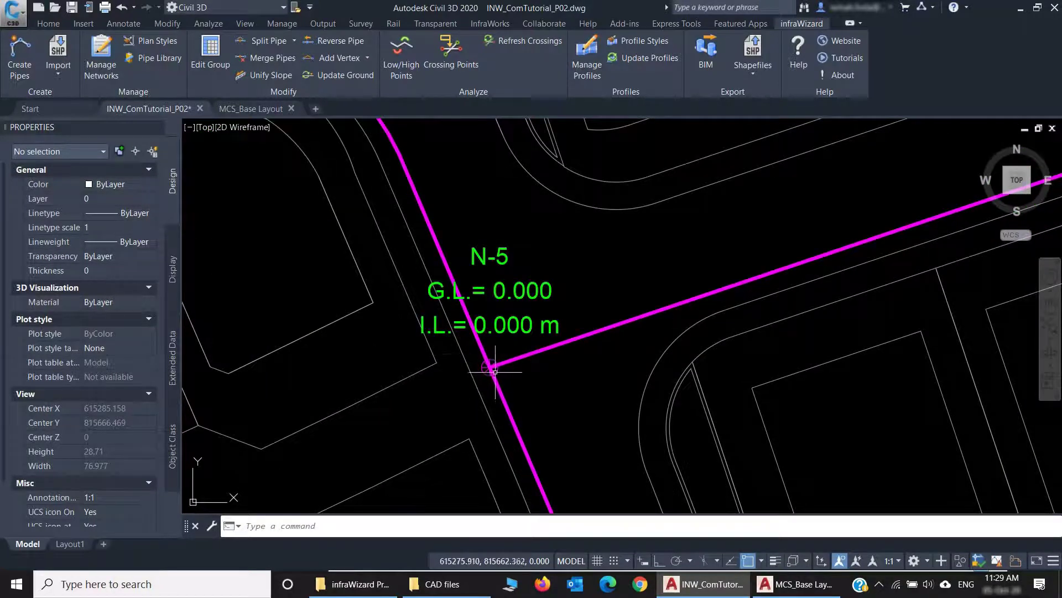
{"action": "left_click", "coordinate": [492, 369]}
{"action": "left_click", "coordinate": [492, 369]}
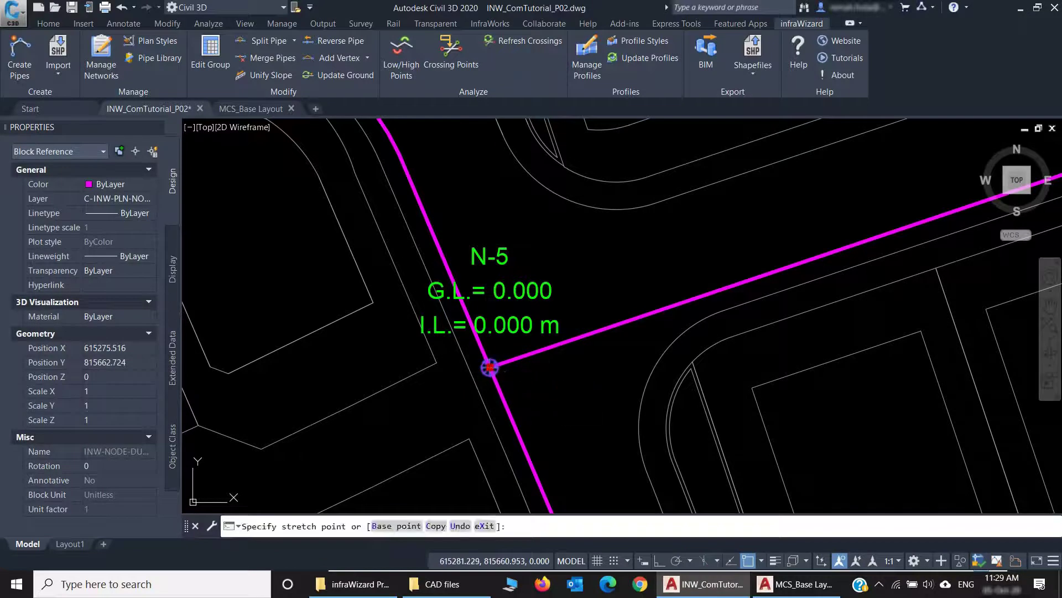
{"action": "left_click", "coordinate": [568, 391]}
Step: Undo the stretch so manhole N-5 returns to its original spot
{"action": "key", "text": "Escape"}
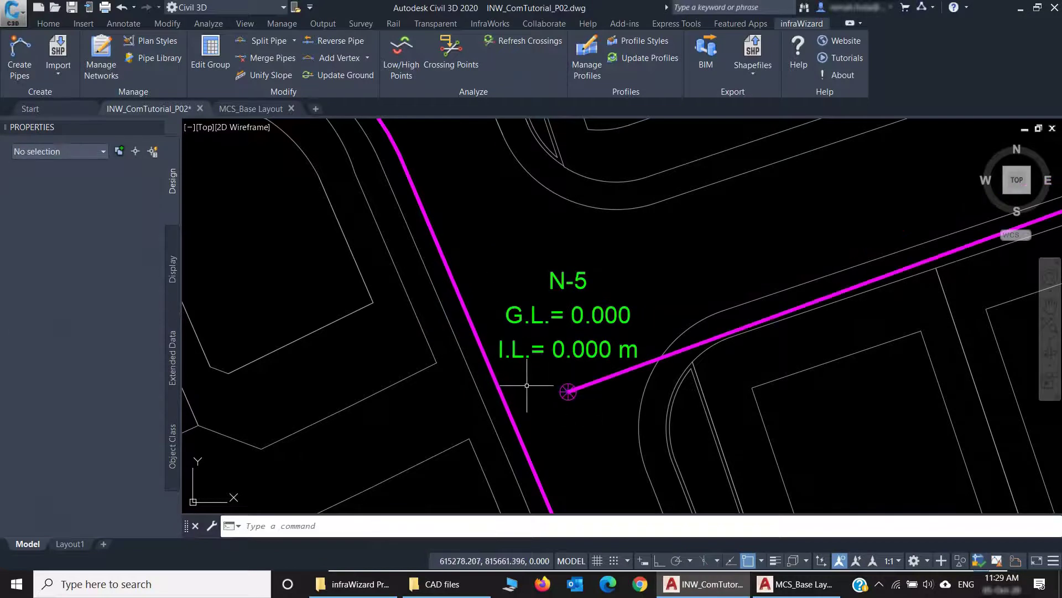
{"action": "key", "text": "Return"}
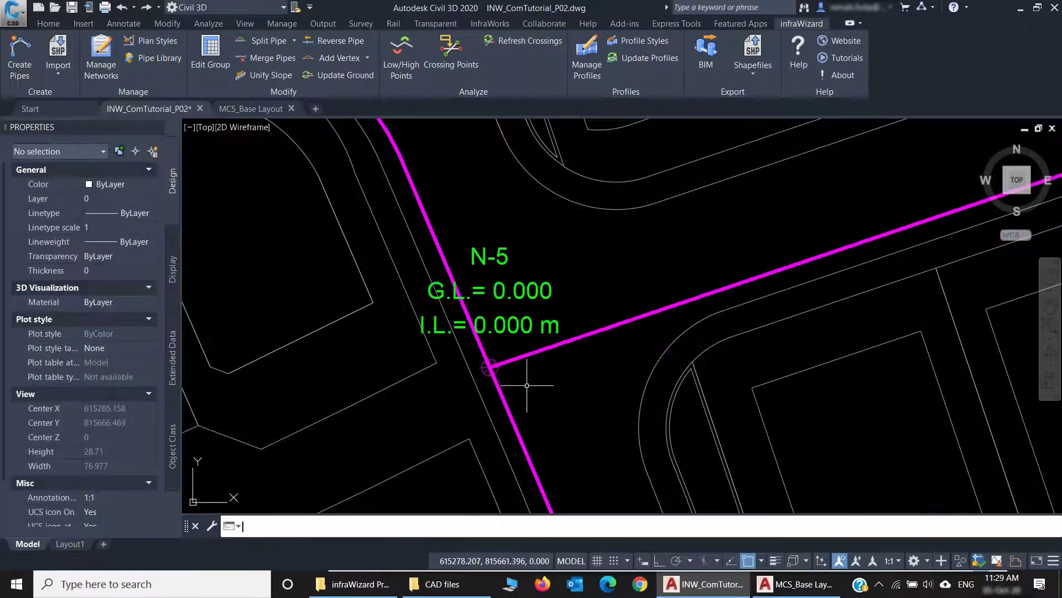
{"action": "key", "text": "Return"}
{"action": "key", "text": "Return"}
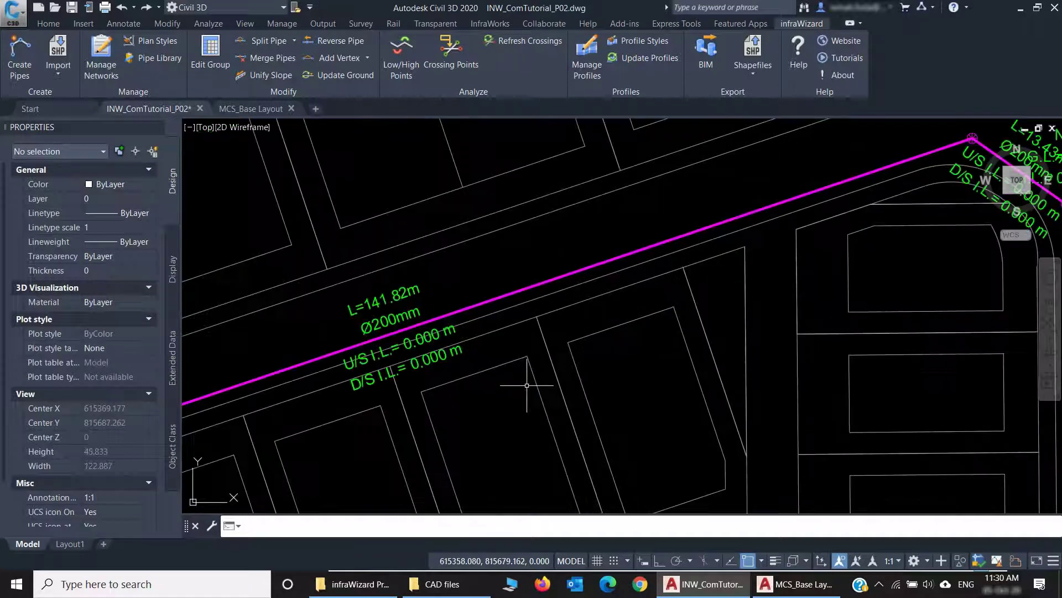
{"action": "key", "text": "Return"}
{"action": "key", "text": "Return"}
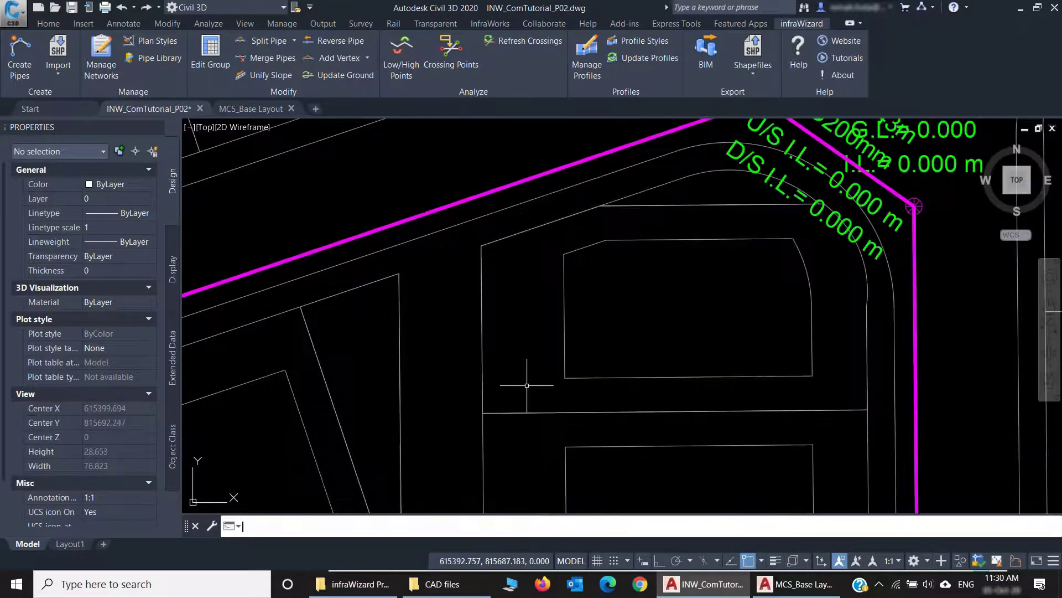
Step: Select the yellow C-ROUTES polyline to inspect it, then close the Properties palette
{"action": "scroll", "coordinate": [423, 321], "scroll_direction": "up", "scroll_amount": 8}
{"action": "left_click", "coordinate": [439, 277]}
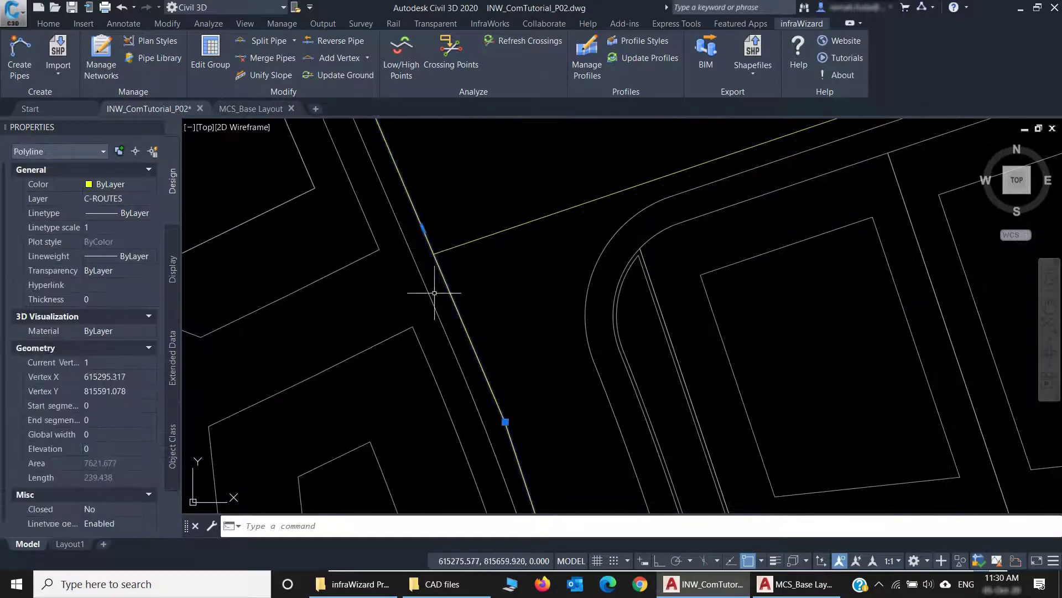
{"action": "scroll", "coordinate": [487, 337], "scroll_direction": "down", "scroll_amount": 2}
{"action": "scroll", "coordinate": [497, 351], "scroll_direction": "up", "scroll_amount": 3}
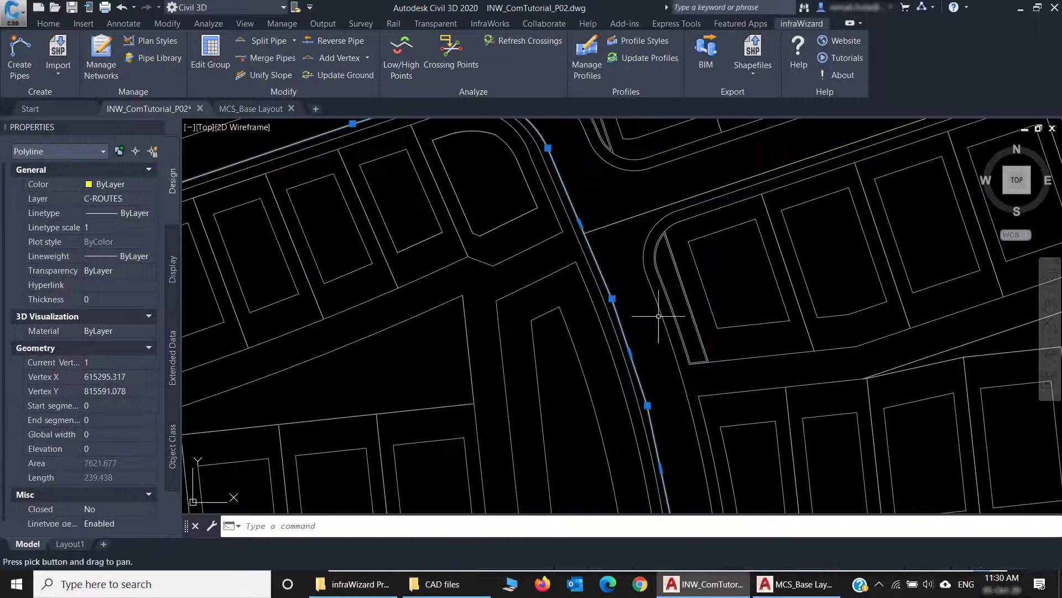
{"action": "scroll", "coordinate": [672, 442], "scroll_direction": "down", "scroll_amount": 4}
{"action": "scroll", "coordinate": [687, 387], "scroll_direction": "up", "scroll_amount": 2}
{"action": "scroll", "coordinate": [676, 422], "scroll_direction": "down", "scroll_amount": 2}
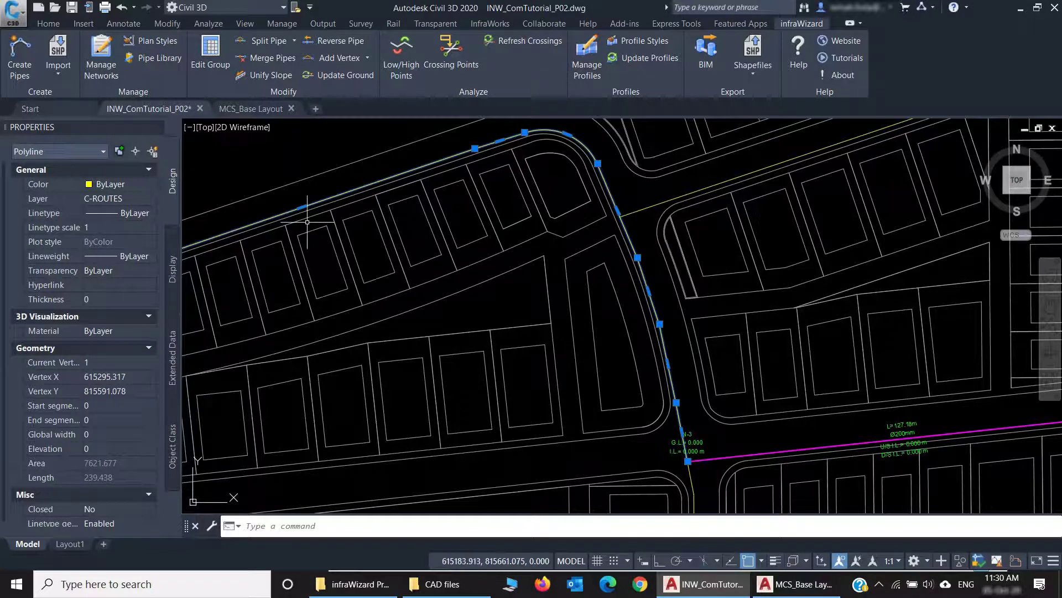
{"action": "scroll", "coordinate": [298, 224], "scroll_direction": "down", "scroll_amount": 2}
{"action": "scroll", "coordinate": [260, 238], "scroll_direction": "up", "scroll_amount": 2}
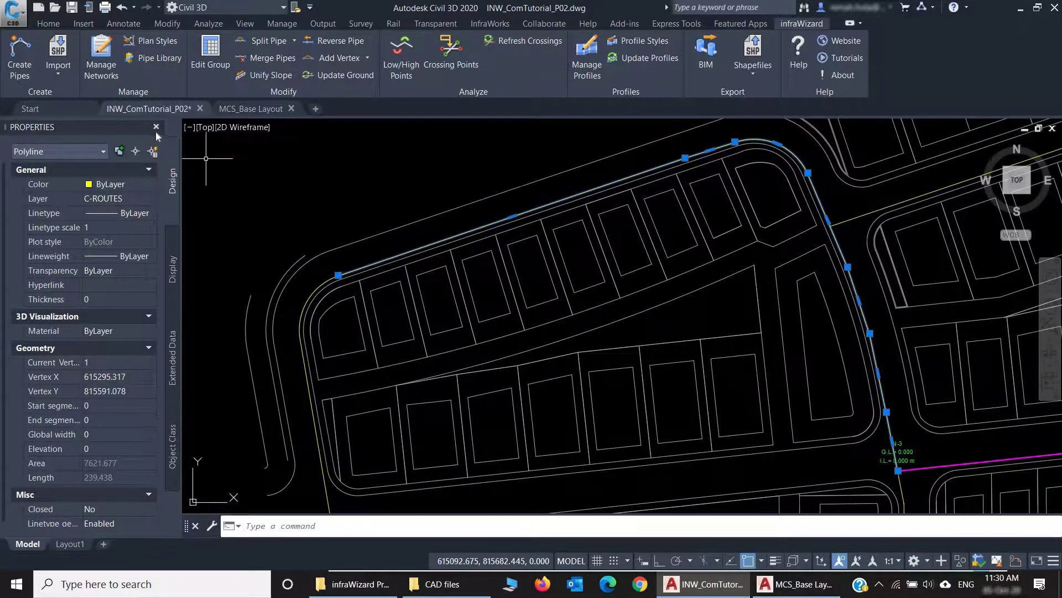
{"action": "left_click", "coordinate": [157, 128]}
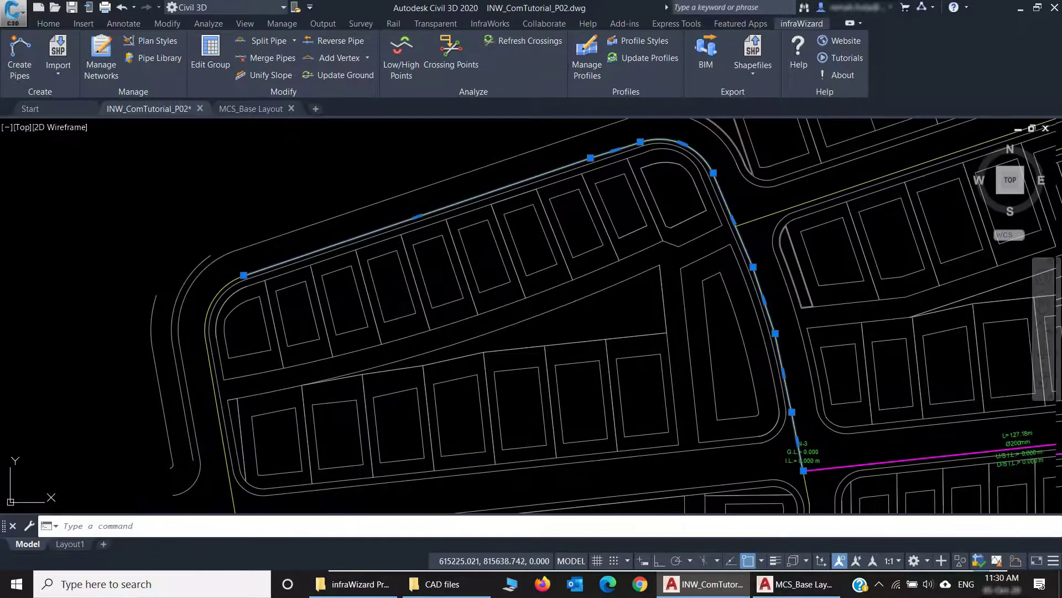
Step: Reselect the route polyline and follow it around its bend, then clear the selection
{"action": "middle_click_drag", "start_coordinate": [564, 308], "coordinate": [501, 320]}
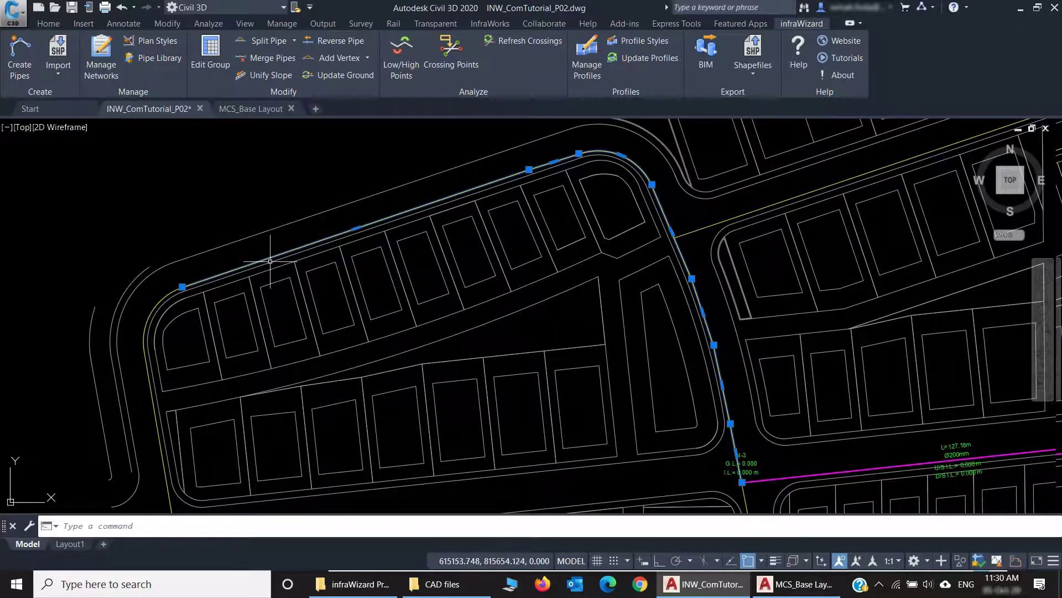
{"action": "key", "text": "Escape"}
{"action": "left_click", "coordinate": [508, 178]}
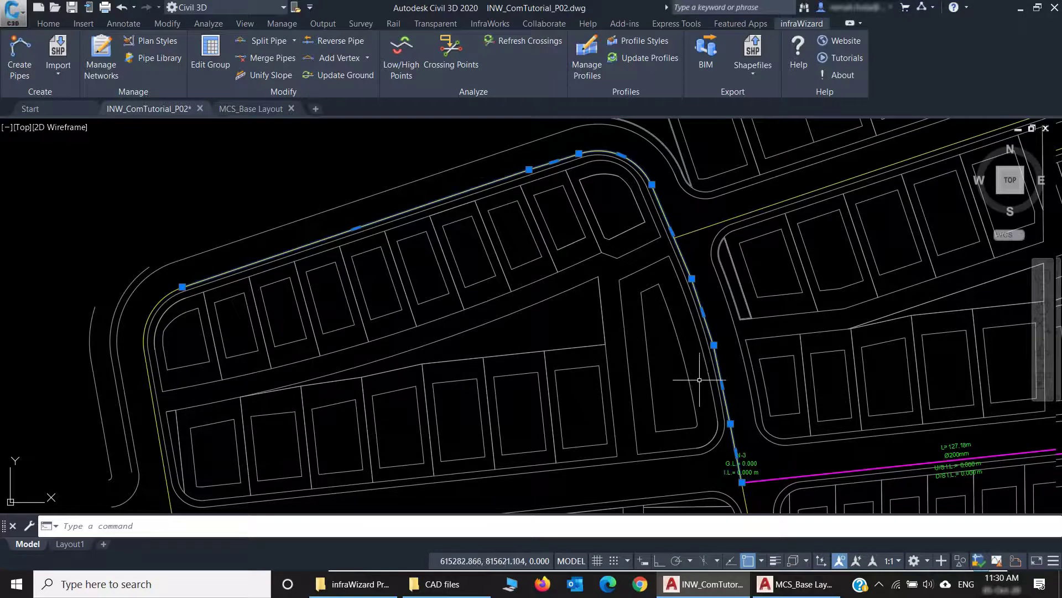
{"action": "middle_click_drag", "start_coordinate": [672, 337], "coordinate": [501, 338]}
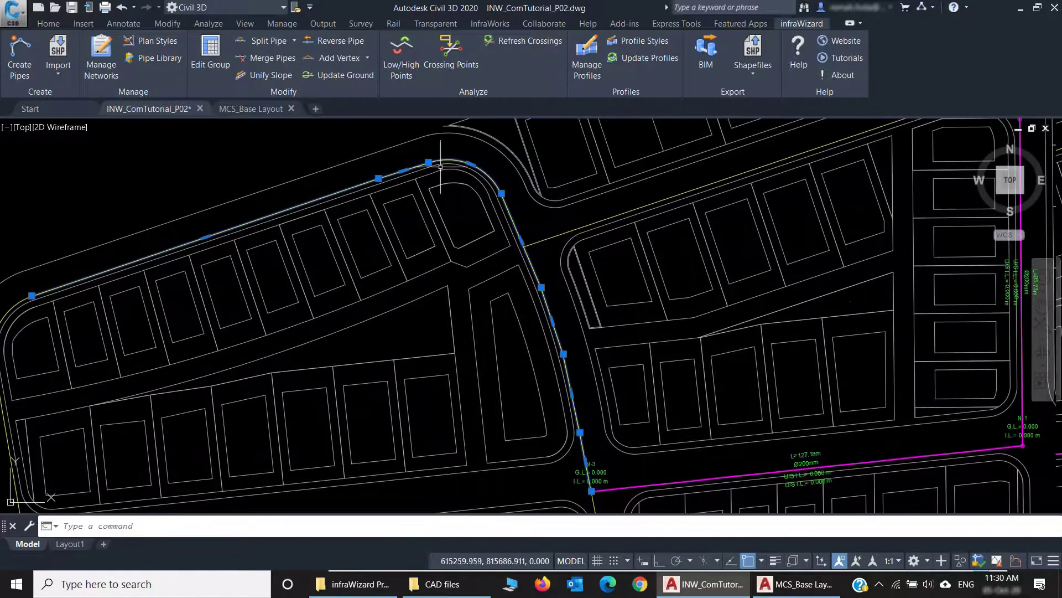
{"action": "middle_click_drag", "start_coordinate": [515, 250], "coordinate": [479, 275]}
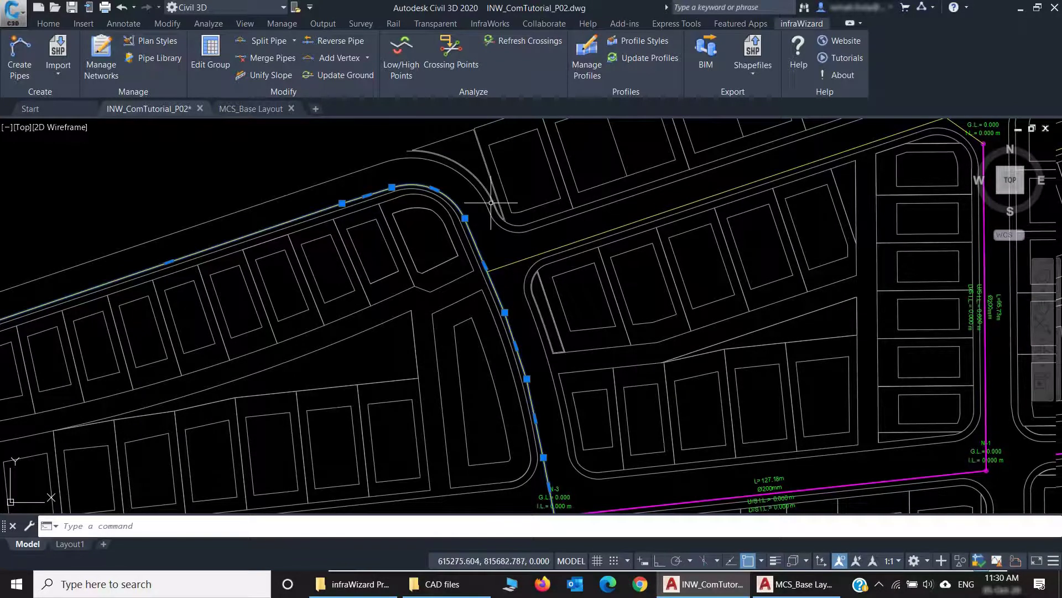
{"action": "key", "text": "Escape"}
{"action": "scroll", "coordinate": [697, 222], "scroll_direction": "down", "scroll_amount": 2}
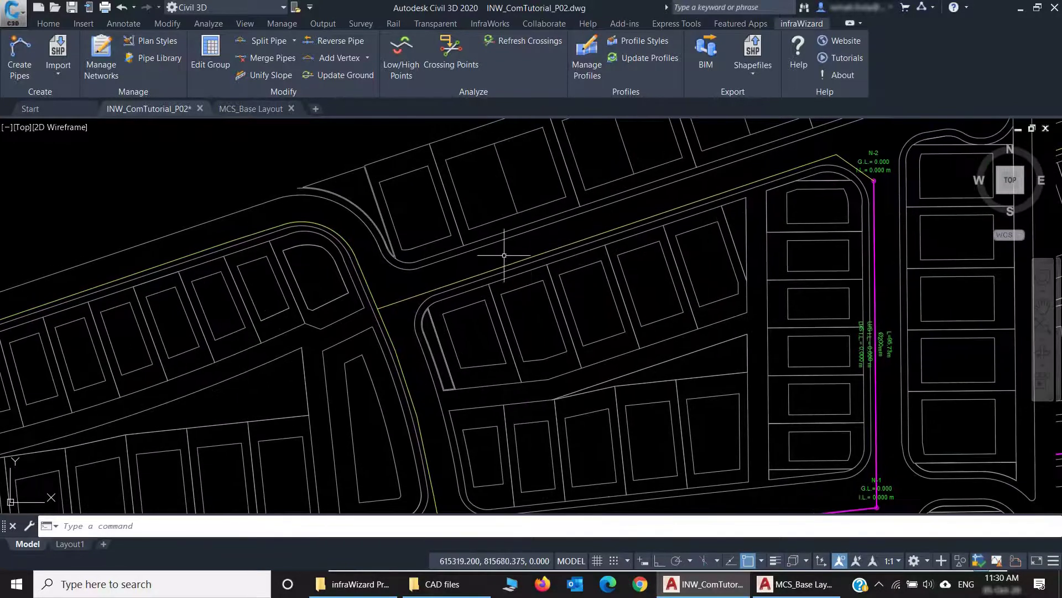
{"action": "scroll", "coordinate": [373, 319], "scroll_direction": "up", "scroll_amount": 5}
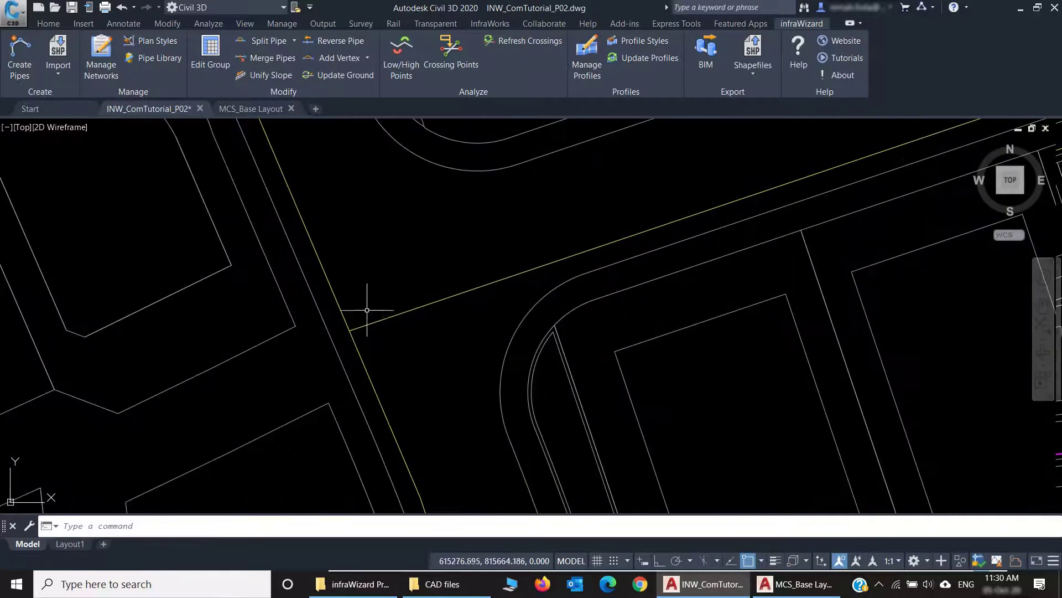
Step: Break the yellow route line at the junction with BREAK, using F and one intersection point
{"action": "middle_click_drag", "start_coordinate": [385, 289], "coordinate": [410, 272]}
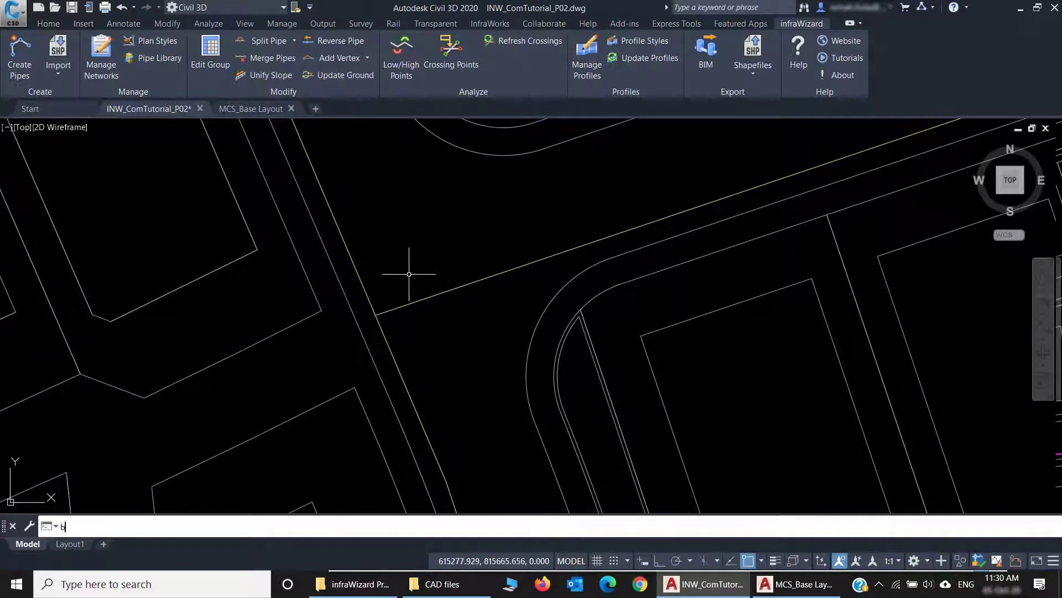
{"action": "key", "text": "Return"}
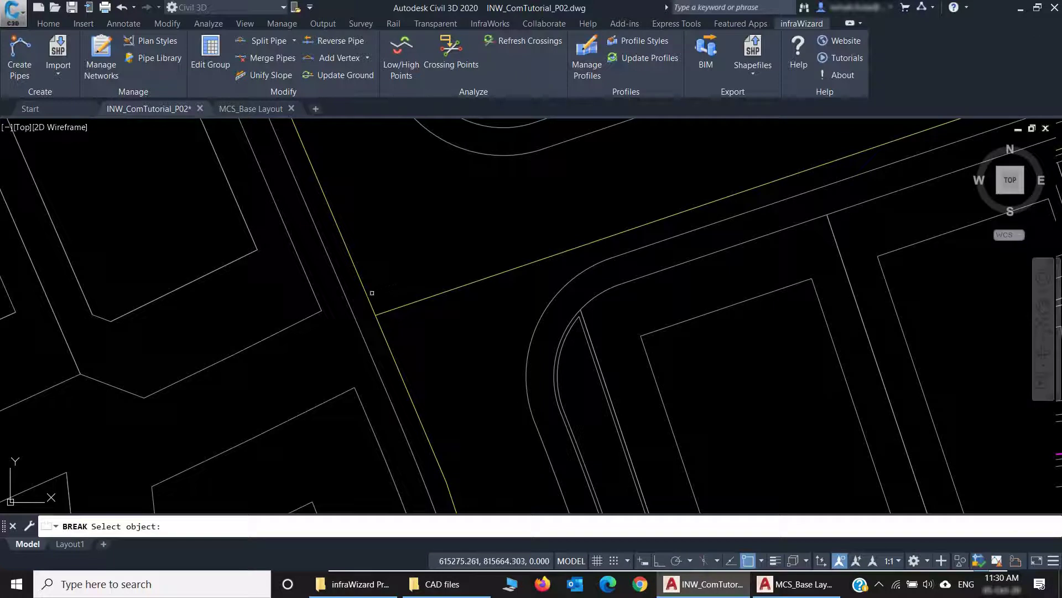
{"action": "left_click", "coordinate": [366, 294]}
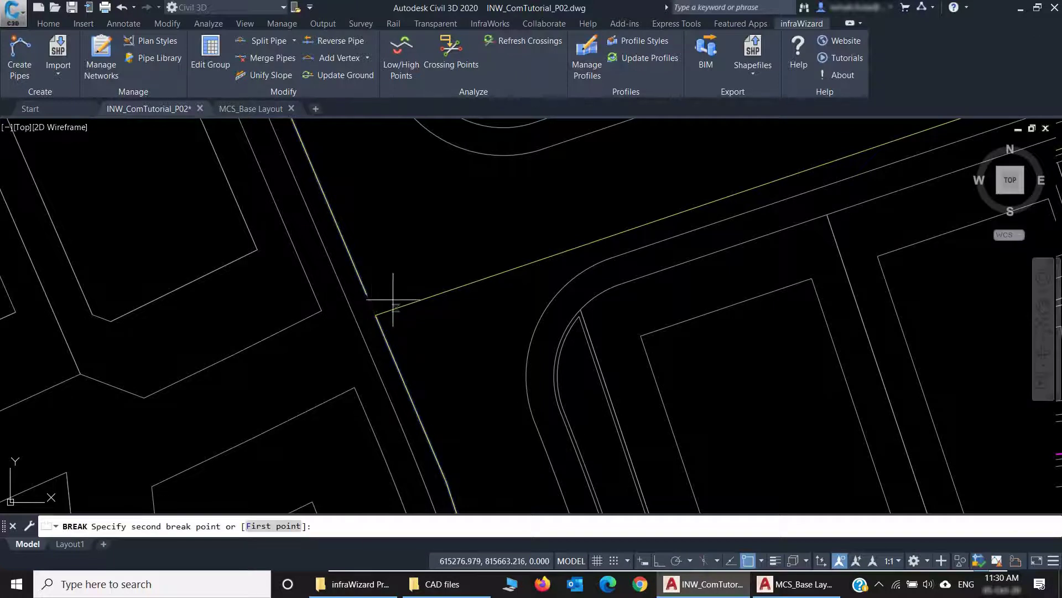
{"action": "key", "text": "Return"}
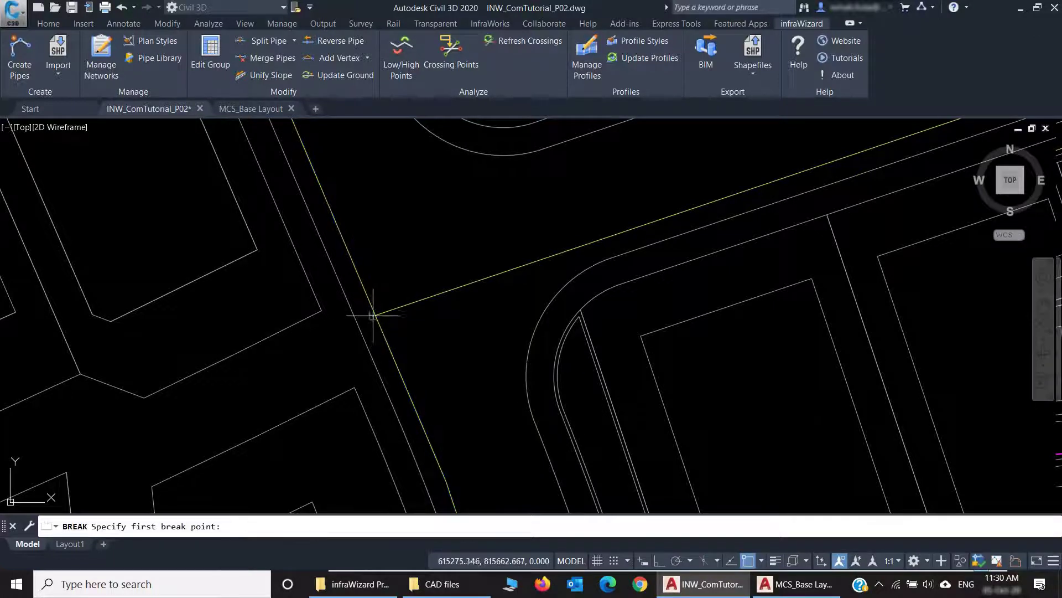
{"action": "left_click", "coordinate": [376, 316]}
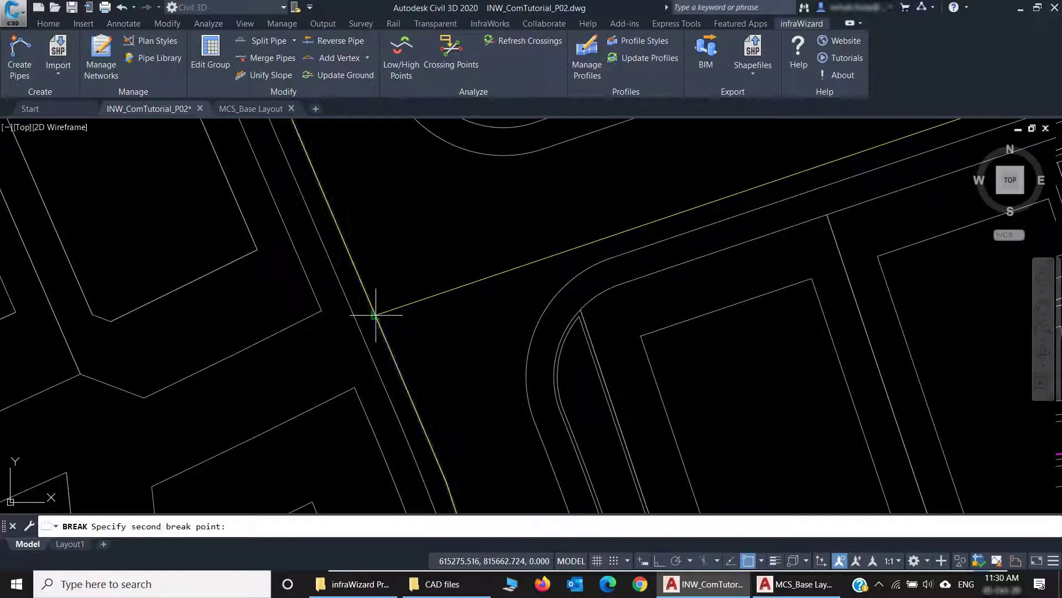
{"action": "left_click", "coordinate": [375, 315]}
Step: Select the upper and lower pieces of the split line to confirm the break
{"action": "left_click", "coordinate": [394, 310]}
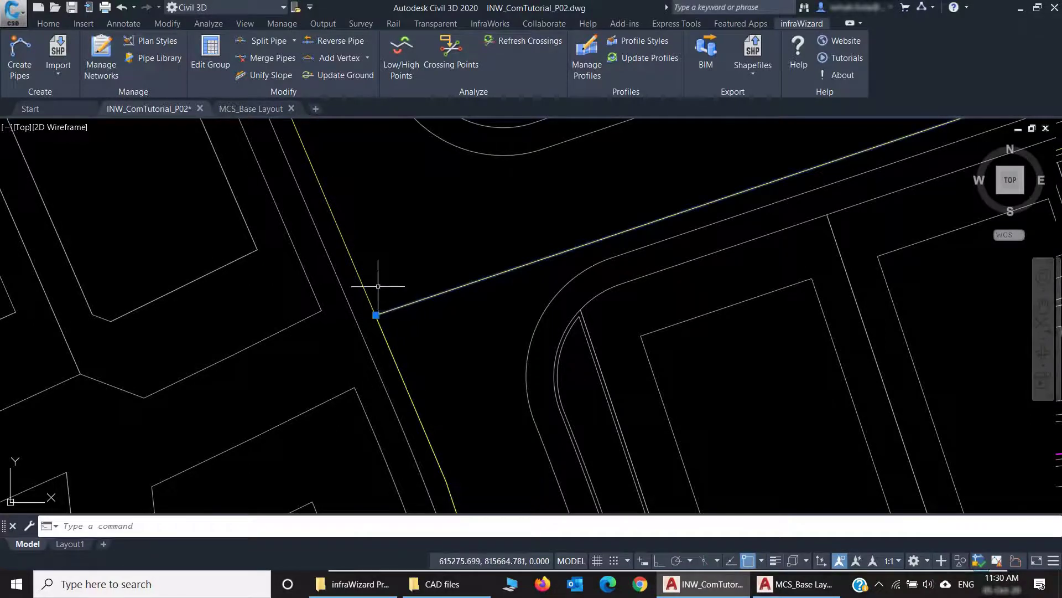
{"action": "scroll", "coordinate": [379, 285], "scroll_direction": "down", "scroll_amount": 1}
{"action": "left_click", "coordinate": [366, 280]}
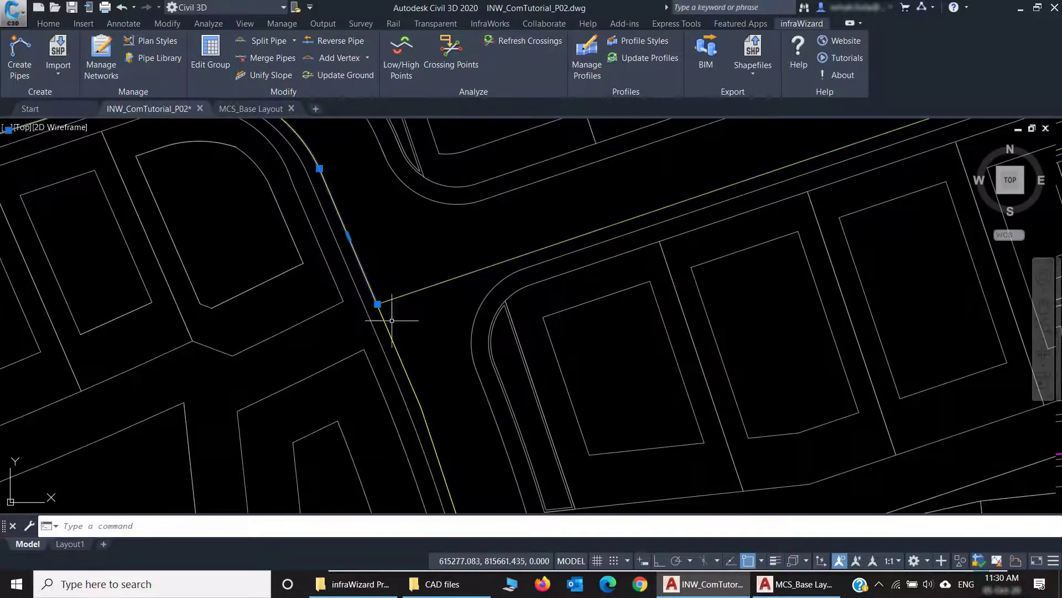
{"action": "scroll", "coordinate": [390, 334], "scroll_direction": "down", "scroll_amount": 2}
{"action": "key", "text": "Escape"}
{"action": "left_click", "coordinate": [393, 337]}
{"action": "middle_click_drag", "start_coordinate": [428, 361], "coordinate": [434, 308]}
Step: Convert the diagonal line and the north–south route pieces into pipes in network FF
{"action": "key", "text": "Escape"}
{"action": "left_click", "coordinate": [22, 56]}
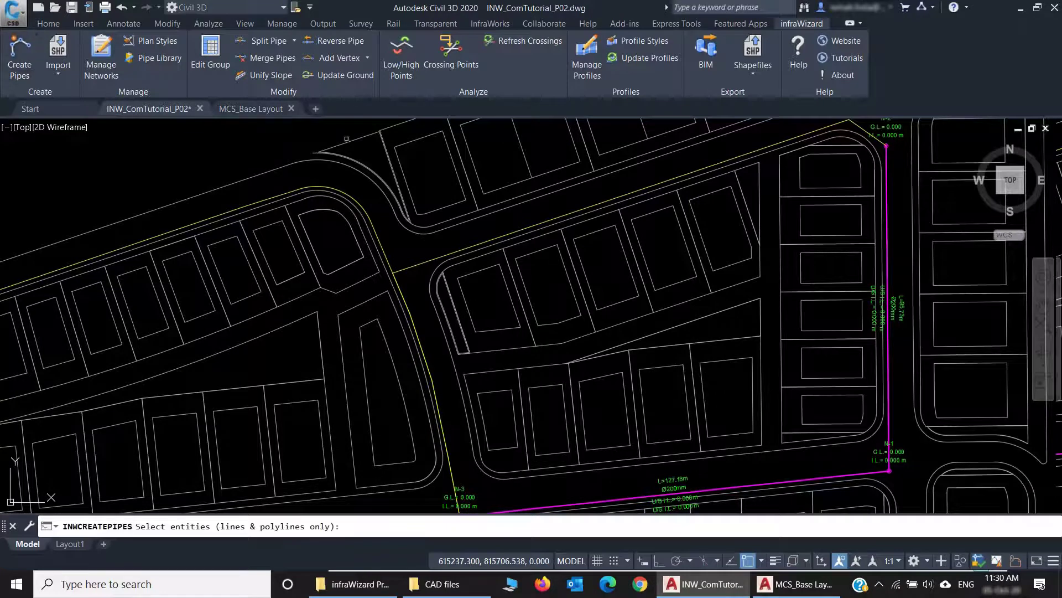
{"action": "left_click", "coordinate": [840, 125]}
{"action": "left_click", "coordinate": [397, 248]}
{"action": "left_click", "coordinate": [339, 334]}
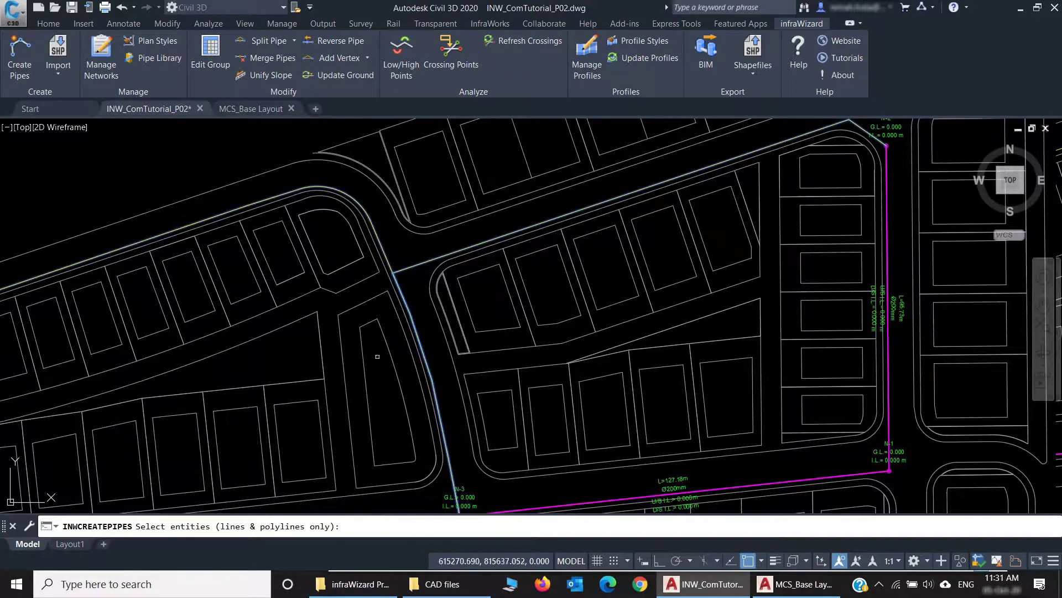
{"action": "mouse_move", "coordinate": [379, 355]}
{"action": "middle_mouse_down"}
{"action": "mouse_move", "coordinate": [477, 230]}
{"action": "mouse_move", "coordinate": [637, 336]}
{"action": "middle_mouse_up"}
{"action": "scroll", "coordinate": [648, 294], "scroll_direction": "up", "scroll_amount": 2}
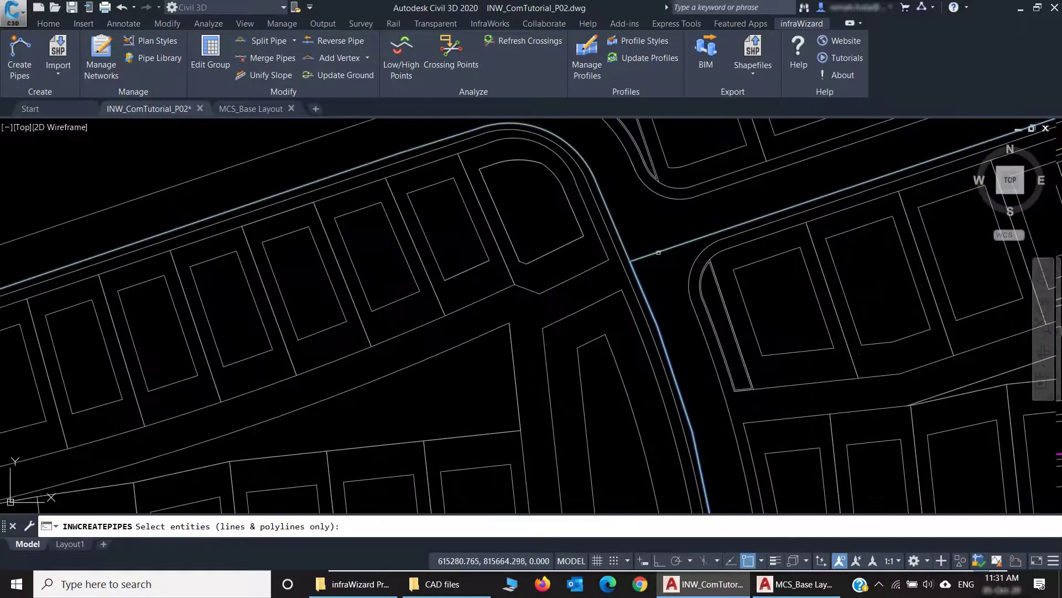
{"action": "scroll", "coordinate": [660, 275], "scroll_direction": "up", "scroll_amount": 2}
{"action": "left_click", "coordinate": [466, 326]}
{"action": "key", "text": "Return"}
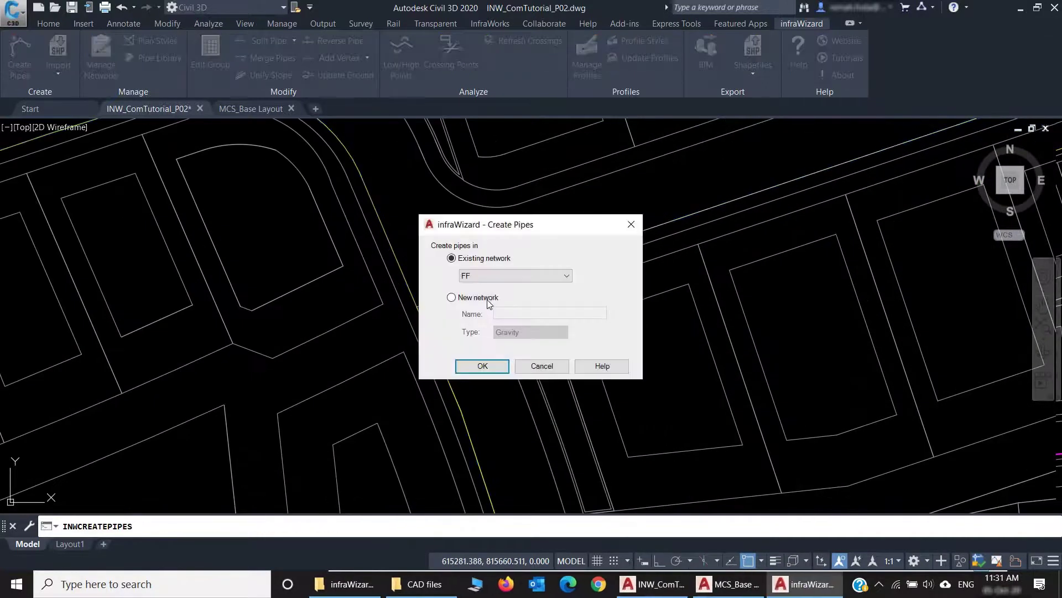
{"action": "left_click", "coordinate": [494, 370]}
{"action": "scroll", "coordinate": [412, 310], "scroll_direction": "up", "scroll_amount": 1}
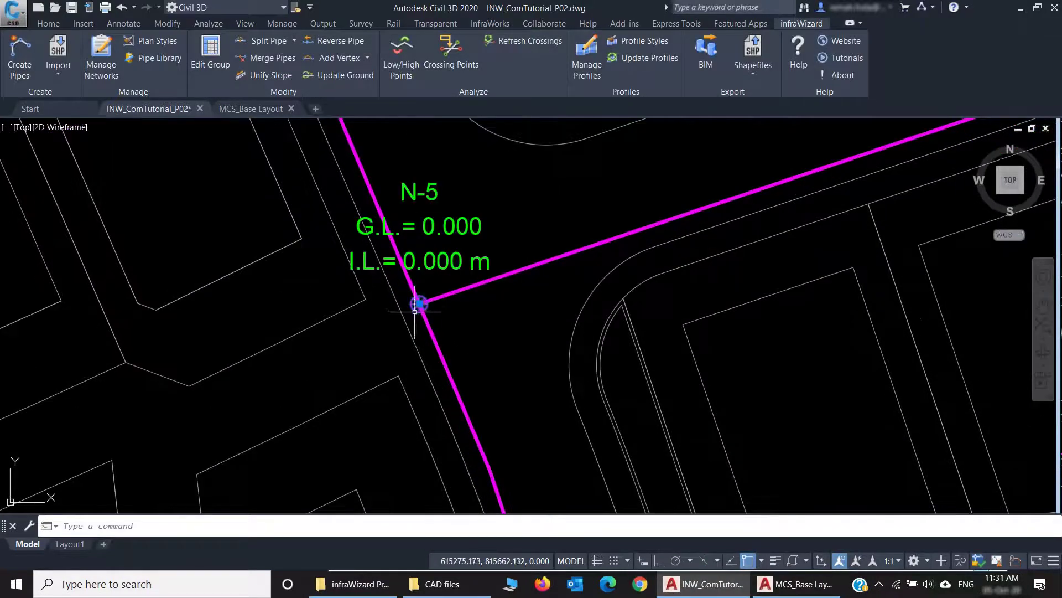
{"action": "left_click", "coordinate": [418, 303]}
{"action": "left_click", "coordinate": [507, 349]}
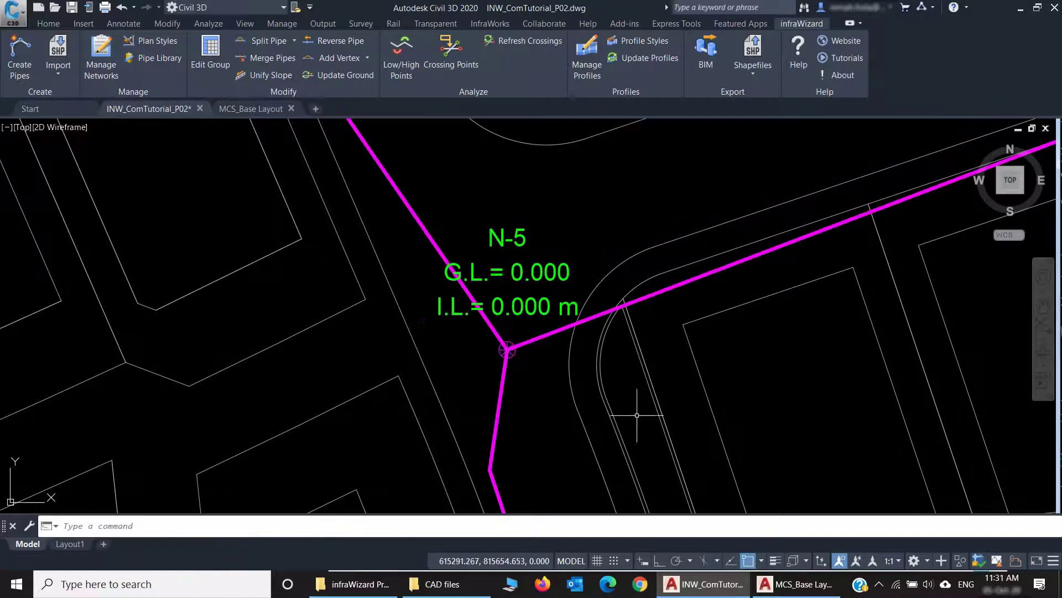
{"action": "type", "text": "u"}
{"action": "key", "text": "Return"}
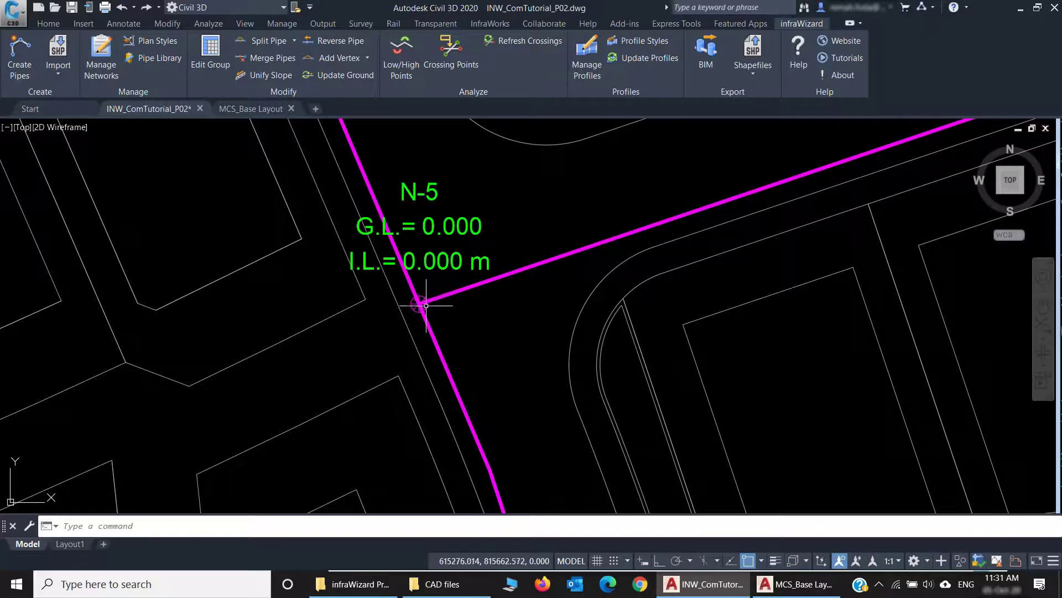
{"action": "scroll", "coordinate": [426, 303], "scroll_direction": "down", "scroll_amount": 5}
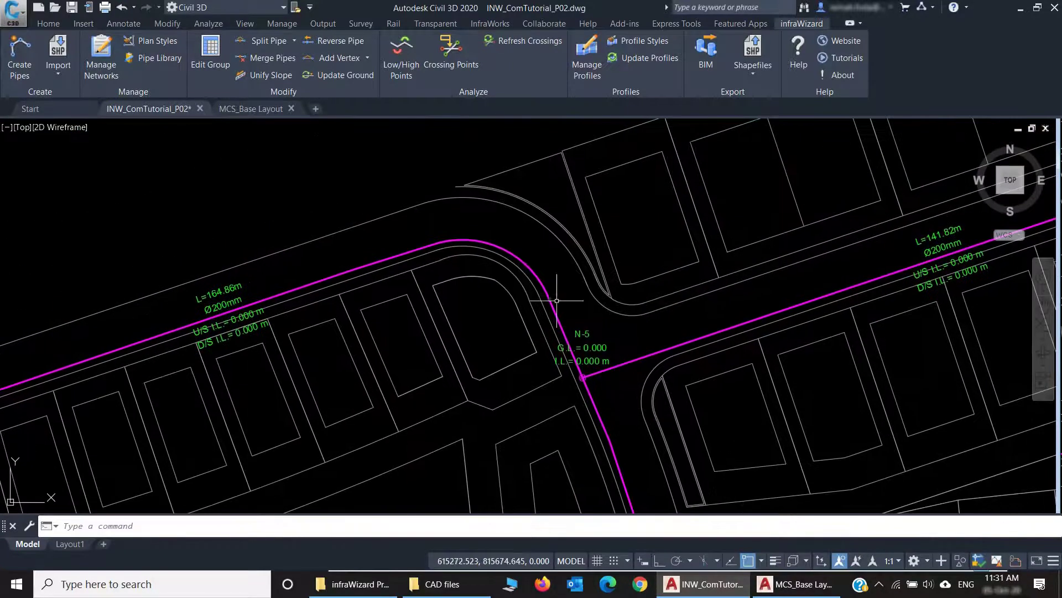
{"action": "scroll", "coordinate": [546, 289], "scroll_direction": "up", "scroll_amount": 4}
{"action": "left_click", "coordinate": [582, 330]}
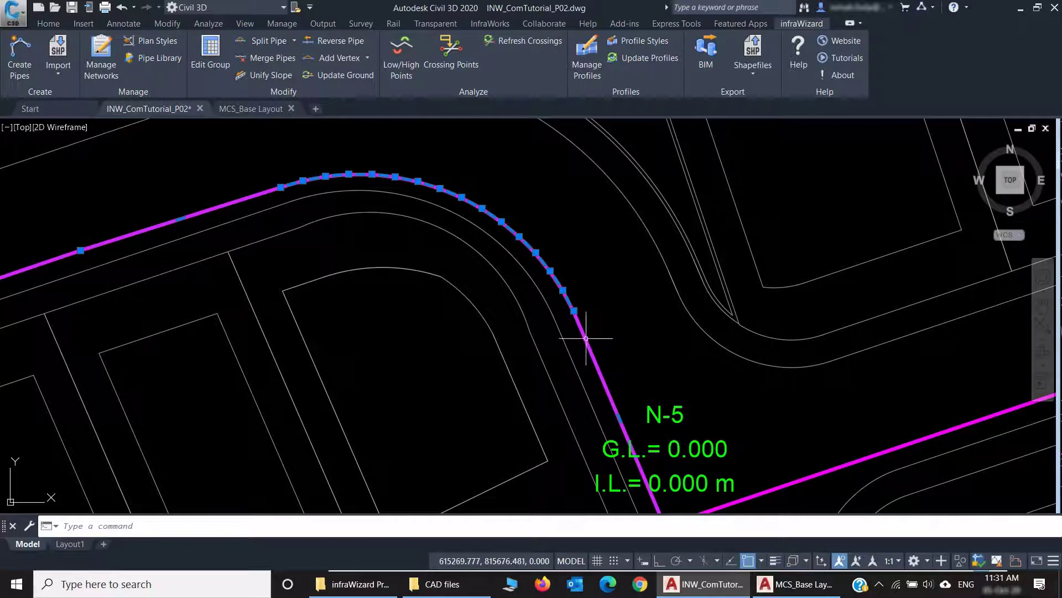
{"action": "scroll", "coordinate": [573, 303], "scroll_direction": "up", "scroll_amount": 4}
{"action": "middle_click_drag", "start_coordinate": [510, 249], "coordinate": [675, 361]}
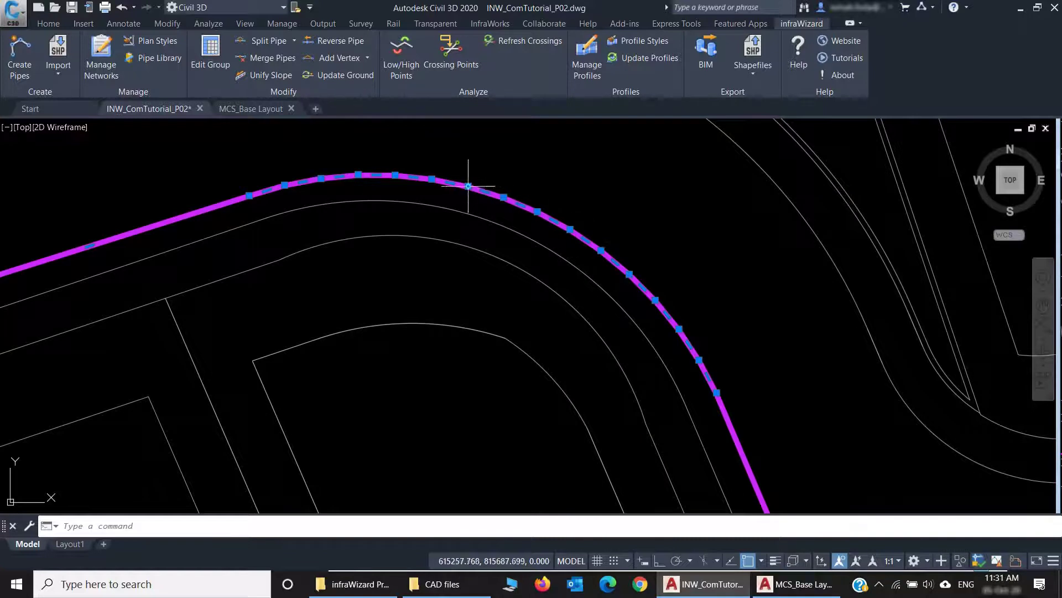
{"action": "scroll", "coordinate": [511, 209], "scroll_direction": "up", "scroll_amount": 4}
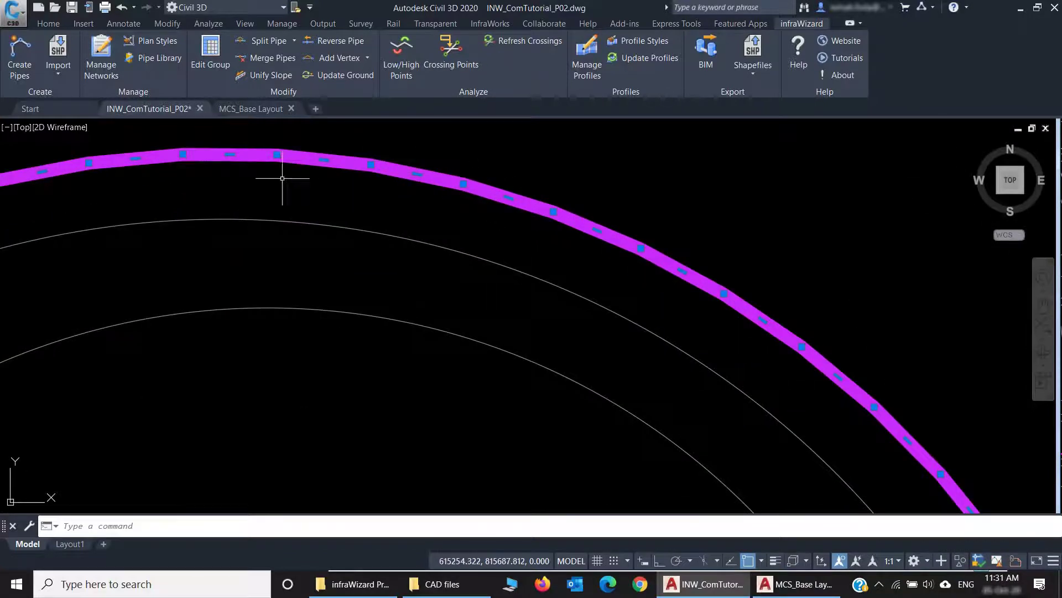
{"action": "middle_click_drag", "start_coordinate": [282, 178], "coordinate": [612, 202]}
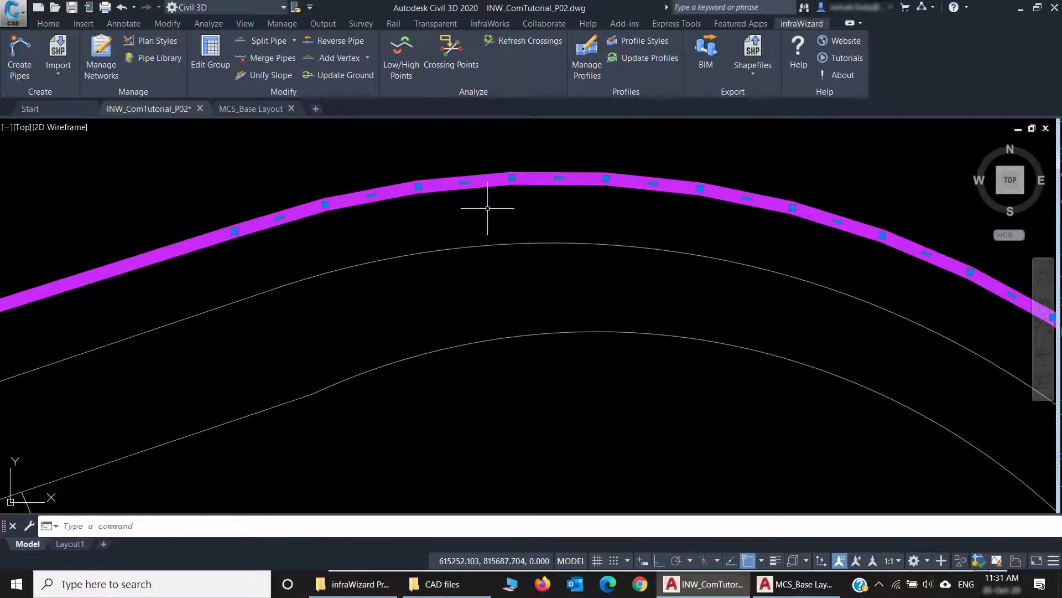
{"action": "scroll", "coordinate": [488, 208], "scroll_direction": "down", "scroll_amount": 2}
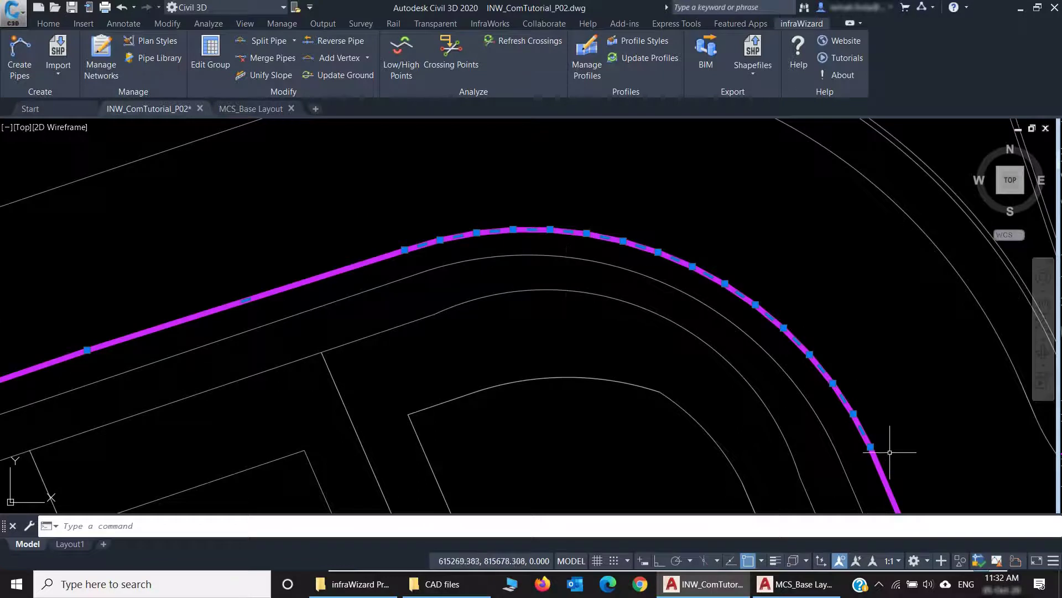
{"action": "scroll", "coordinate": [712, 344], "scroll_direction": "down", "scroll_amount": 2}
{"action": "middle_click_drag", "start_coordinate": [706, 375], "coordinate": [631, 335]}
{"action": "key", "text": "Escape"}
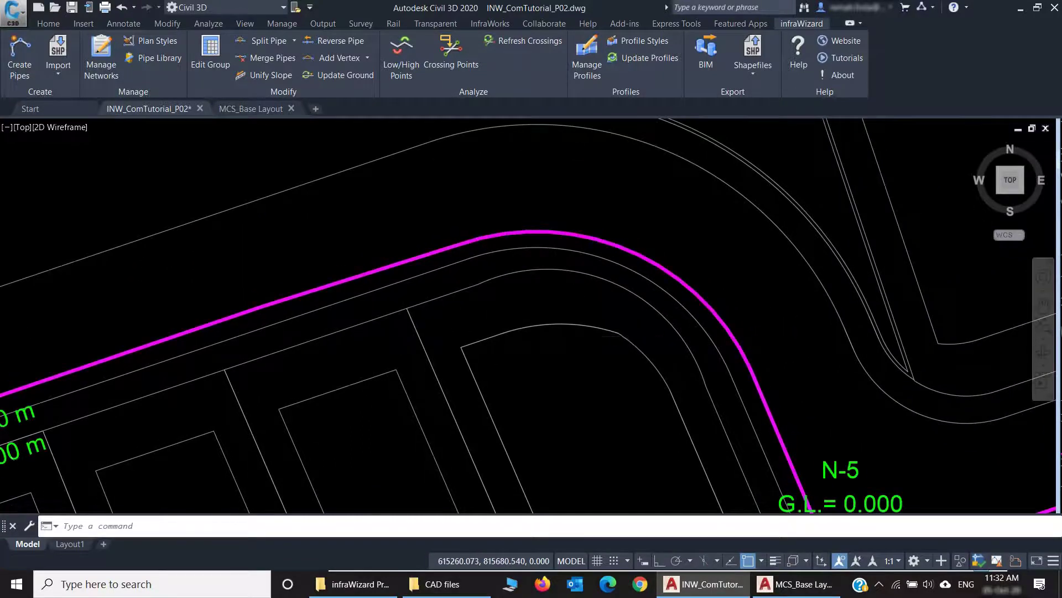
{"action": "scroll", "coordinate": [630, 335], "scroll_direction": "down", "scroll_amount": 2}
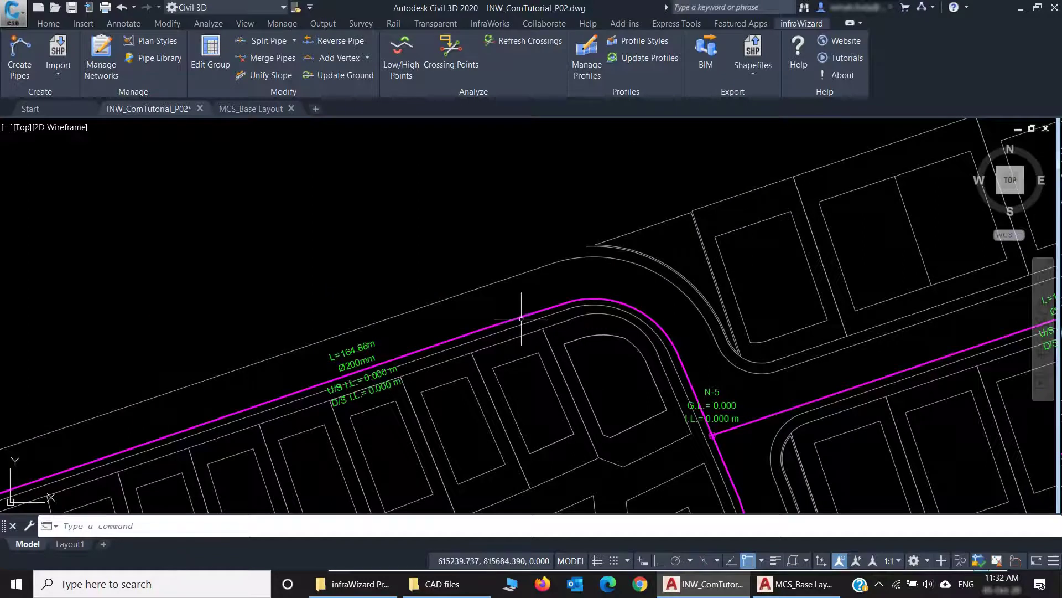
Step: Pan and zoom the plan to bring node N-5 and its pipes into view
{"action": "middle_click_drag", "start_coordinate": [628, 415], "coordinate": [585, 384]}
{"action": "middle_click_drag", "start_coordinate": [656, 405], "coordinate": [639, 279]}
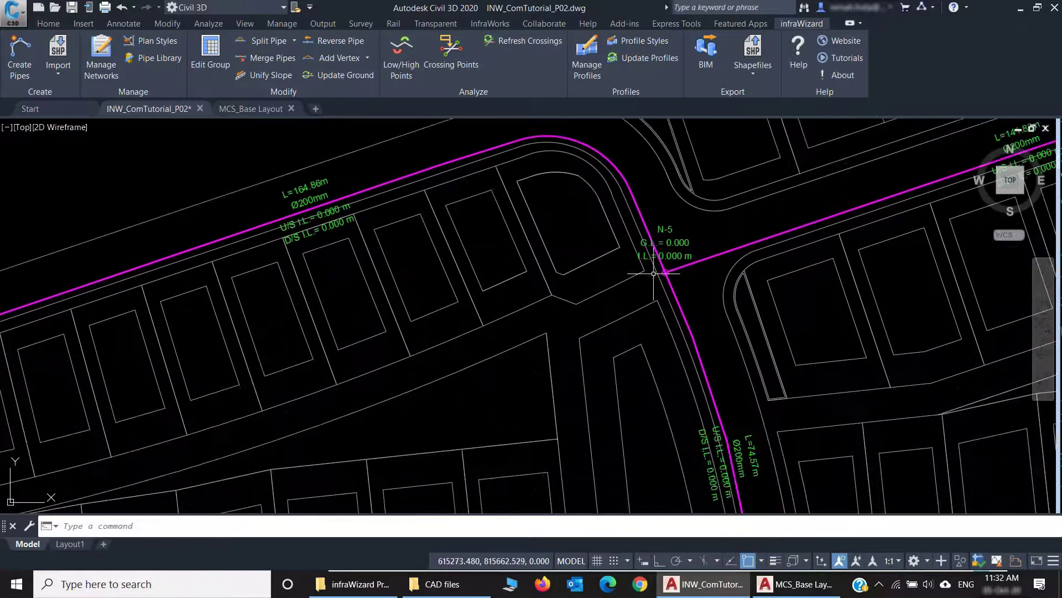
{"action": "scroll", "coordinate": [296, 372], "scroll_direction": "down", "scroll_amount": 3}
{"action": "scroll", "coordinate": [280, 444], "scroll_direction": "up", "scroll_amount": 3}
{"action": "middle_click_drag", "start_coordinate": [320, 349], "coordinate": [371, 229]}
{"action": "middle_click_drag", "start_coordinate": [278, 301], "coordinate": [209, 374]}
{"action": "middle_click_drag", "start_coordinate": [666, 297], "coordinate": [734, 254]}
{"action": "scroll", "coordinate": [734, 254], "scroll_direction": "up", "scroll_amount": 5}
{"action": "scroll", "coordinate": [749, 228], "scroll_direction": "down", "scroll_amount": 2}
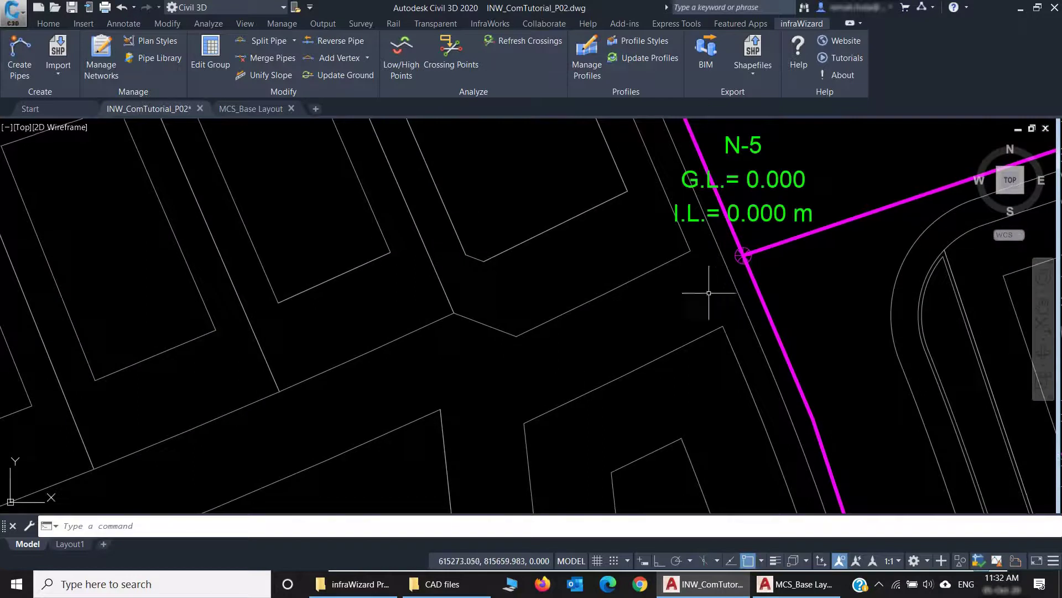
{"action": "middle_click_drag", "start_coordinate": [708, 293], "coordinate": [697, 319]}
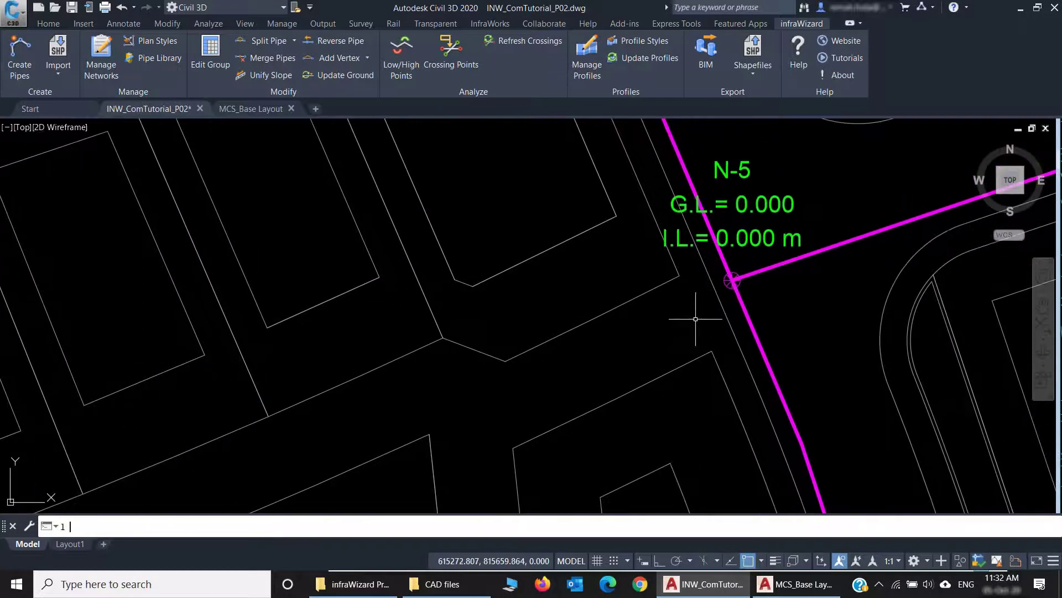
Step: Draw a straight line from node N-5 running southwest
{"action": "key", "text": "Return"}
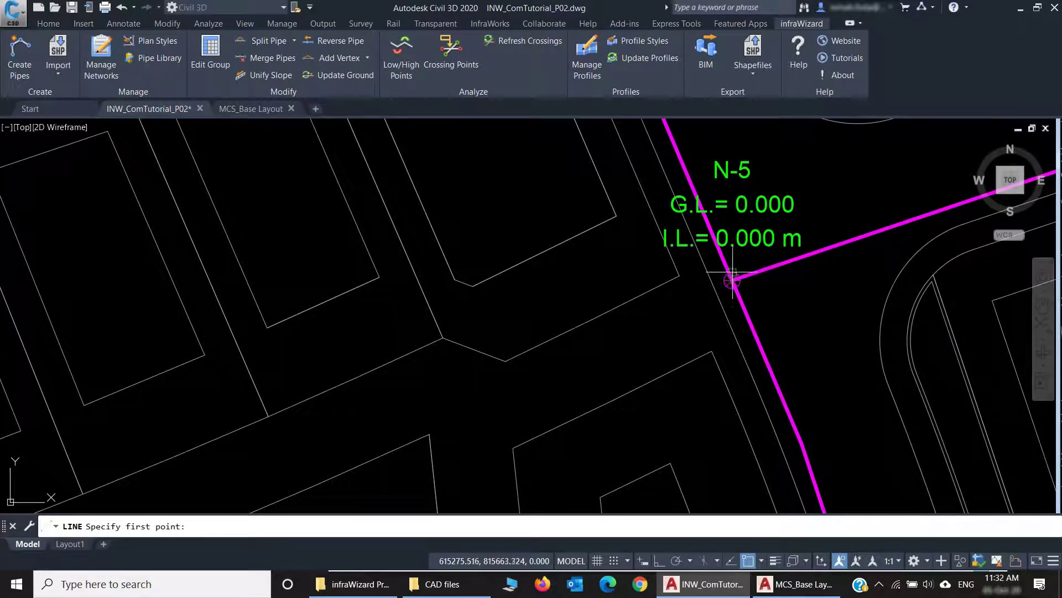
{"action": "scroll", "coordinate": [733, 281], "scroll_direction": "up", "scroll_amount": 4}
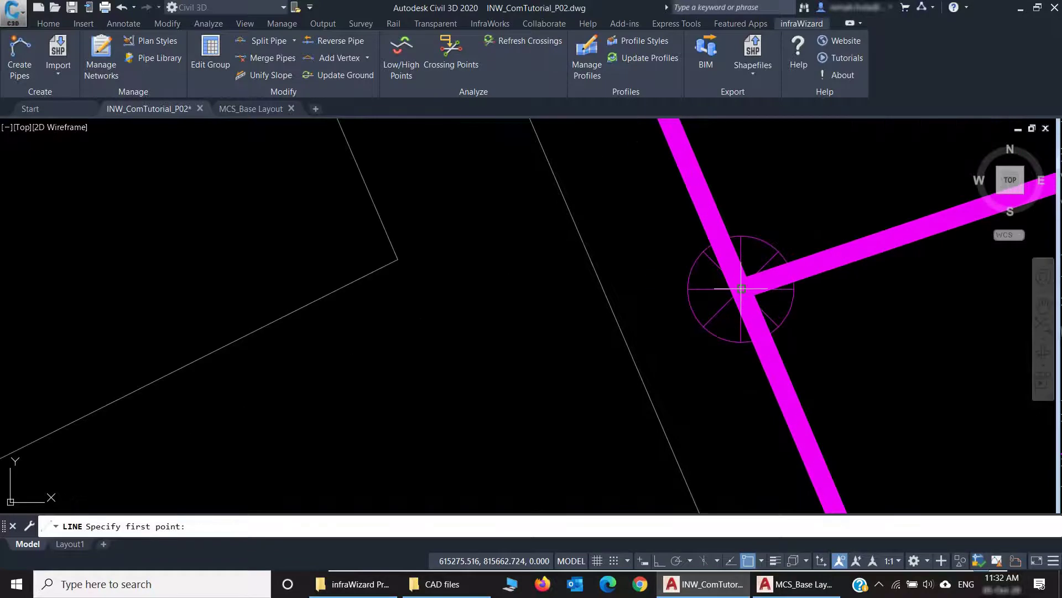
{"action": "left_click", "coordinate": [741, 288]}
{"action": "scroll", "coordinate": [522, 354], "scroll_direction": "down", "scroll_amount": 4}
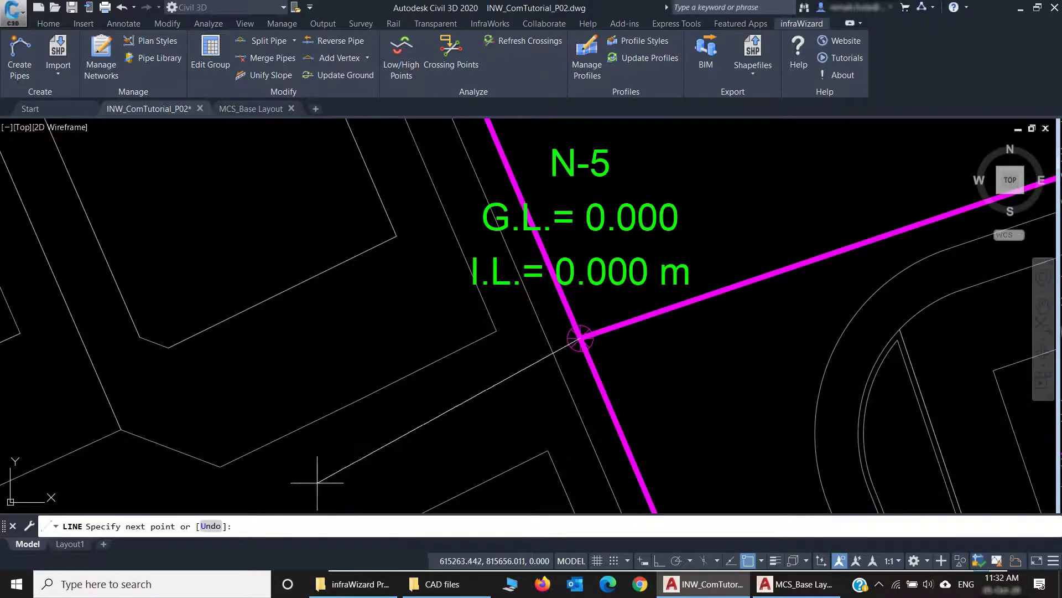
{"action": "mouse_move", "coordinate": [317, 481]}
{"action": "middle_mouse_down"}
{"action": "mouse_move", "coordinate": [610, 247]}
{"action": "mouse_move", "coordinate": [511, 305]}
{"action": "middle_mouse_up"}
{"action": "scroll", "coordinate": [503, 302], "scroll_direction": "down", "scroll_amount": 2}
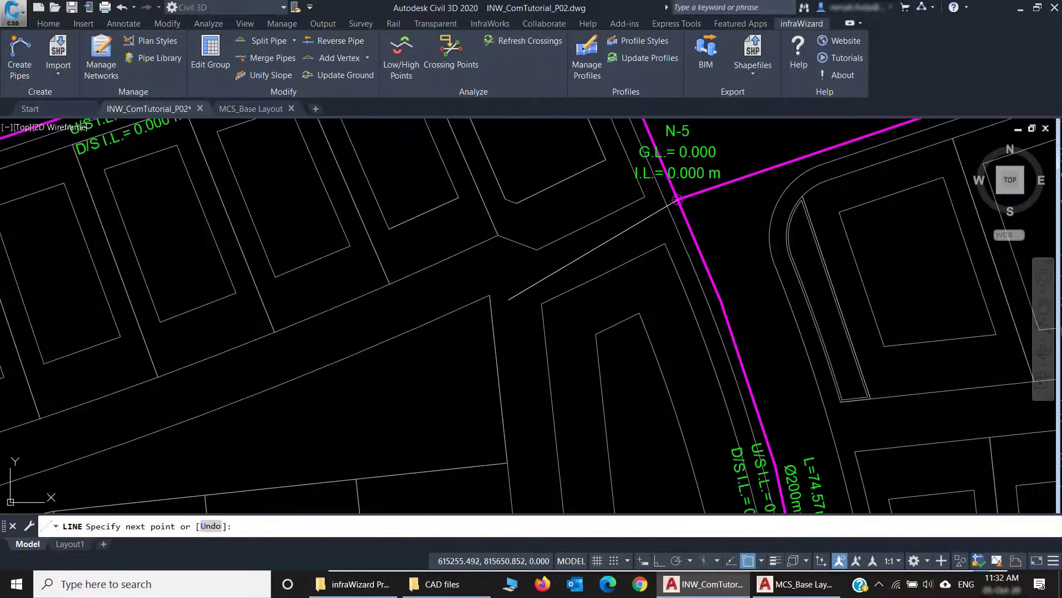
{"action": "left_click", "coordinate": [509, 299]}
{"action": "key", "text": "Return"}
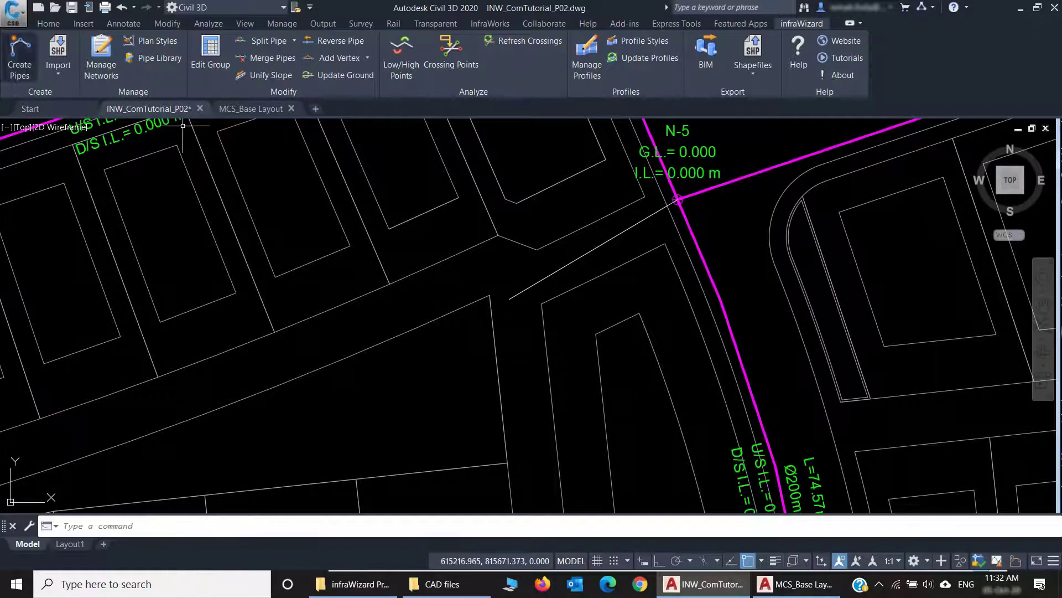
Step: Convert the branch line into a pipe in FF and stretch its junction node along the main pipe
{"action": "left_click", "coordinate": [19, 55]}
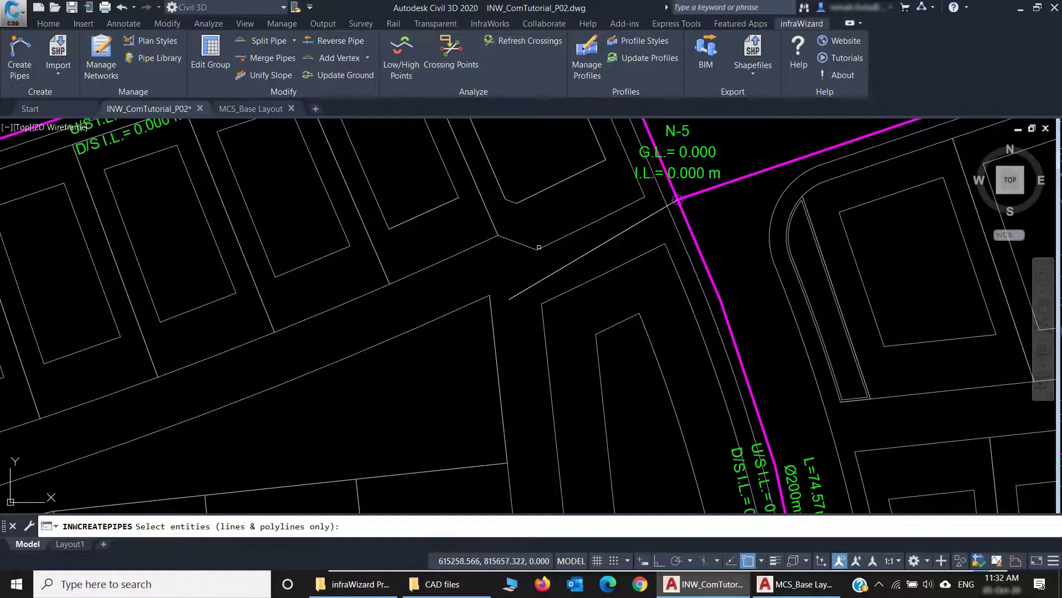
{"action": "left_click", "coordinate": [546, 277]}
{"action": "key", "text": "Return"}
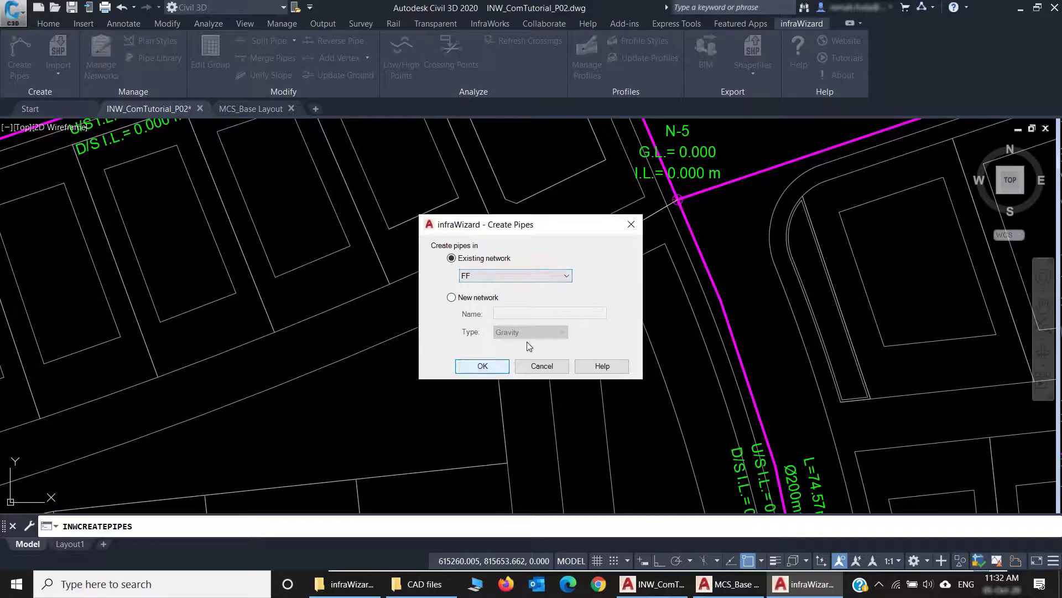
{"action": "left_click", "coordinate": [489, 367]}
{"action": "scroll", "coordinate": [682, 207], "scroll_direction": "up", "scroll_amount": 1}
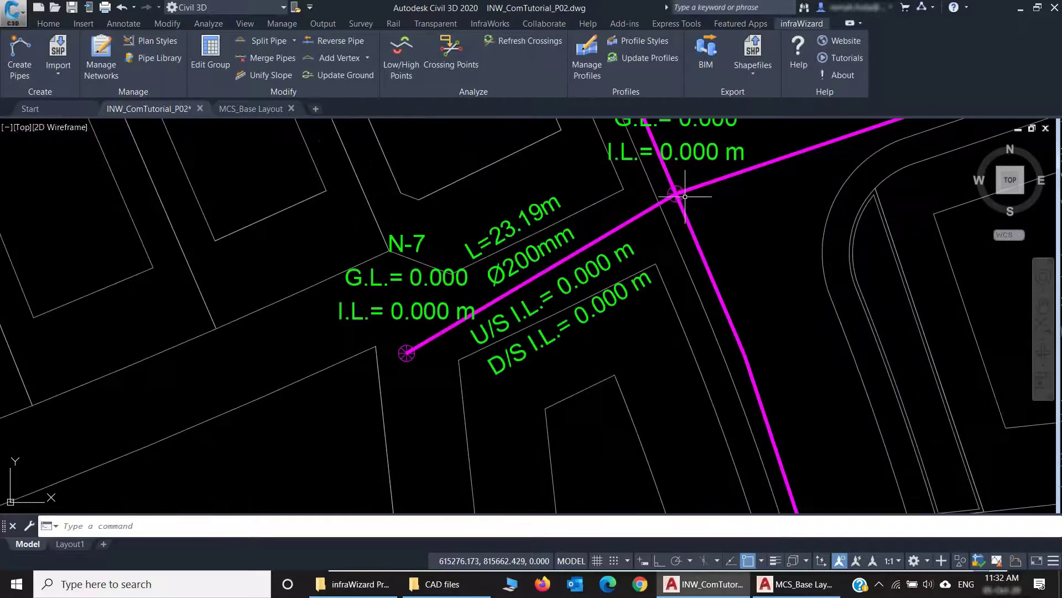
{"action": "left_click", "coordinate": [675, 194]}
{"action": "left_click", "coordinate": [675, 193]}
{"action": "left_click", "coordinate": [742, 226]}
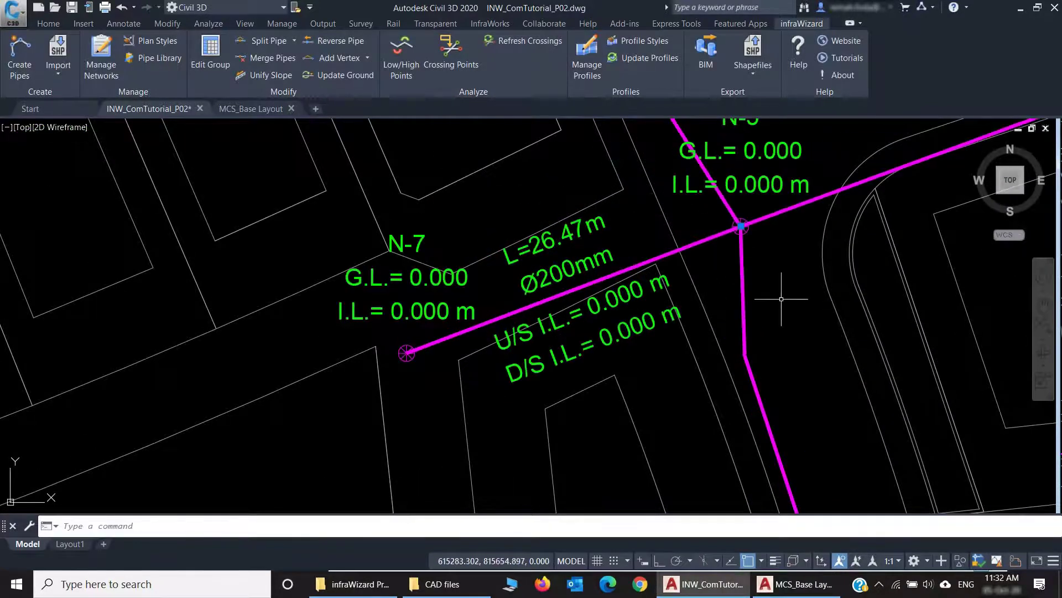
Step: Undo twice to revert the junction move and remove the branch pipe and node N-7
{"action": "type", "text": "u"}
{"action": "key", "text": "Return"}
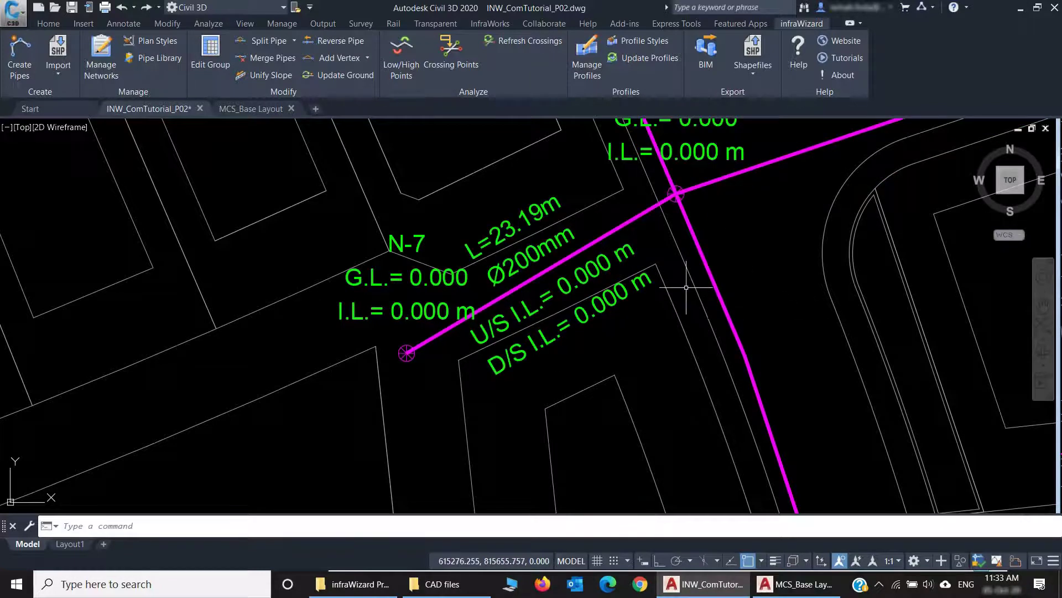
{"action": "type", "text": "u"}
{"action": "key", "text": "Return"}
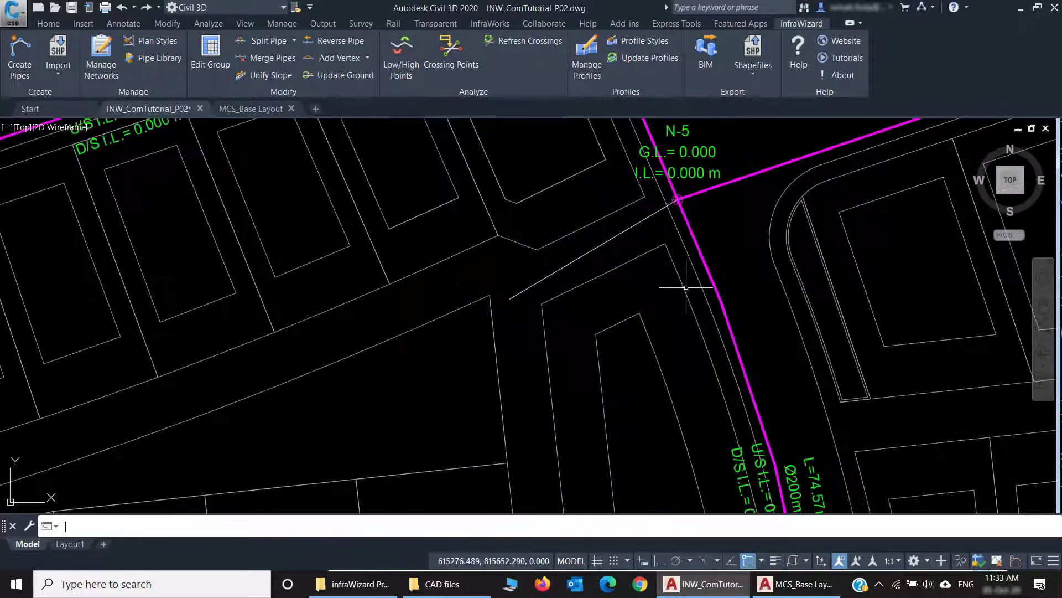
Step: Pan across the subdivision to the southern loop and clear a trial selection of the road polyline
{"action": "scroll", "coordinate": [686, 287], "scroll_direction": "down", "scroll_amount": 6}
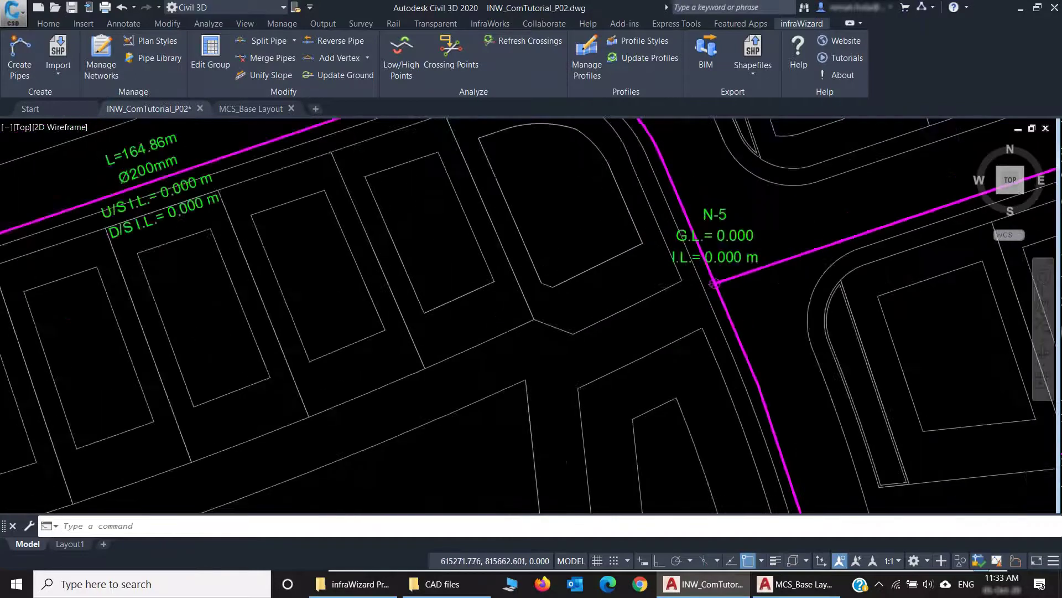
{"action": "middle_click_drag", "start_coordinate": [545, 346], "coordinate": [584, 235]}
{"action": "scroll", "coordinate": [584, 235], "scroll_direction": "down", "scroll_amount": 2}
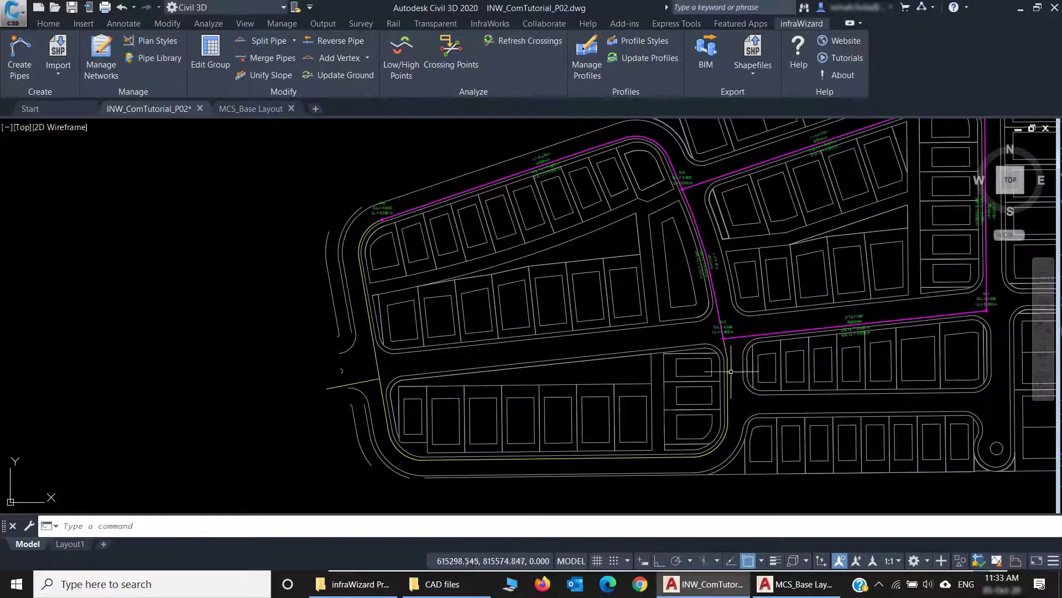
{"action": "scroll", "coordinate": [714, 332], "scroll_direction": "up", "scroll_amount": 6}
{"action": "left_click", "coordinate": [712, 321]}
{"action": "key", "text": "Escape"}
{"action": "left_click", "coordinate": [716, 324]}
{"action": "left_click", "coordinate": [707, 299]}
{"action": "scroll", "coordinate": [697, 292], "scroll_direction": "up", "scroll_amount": 2}
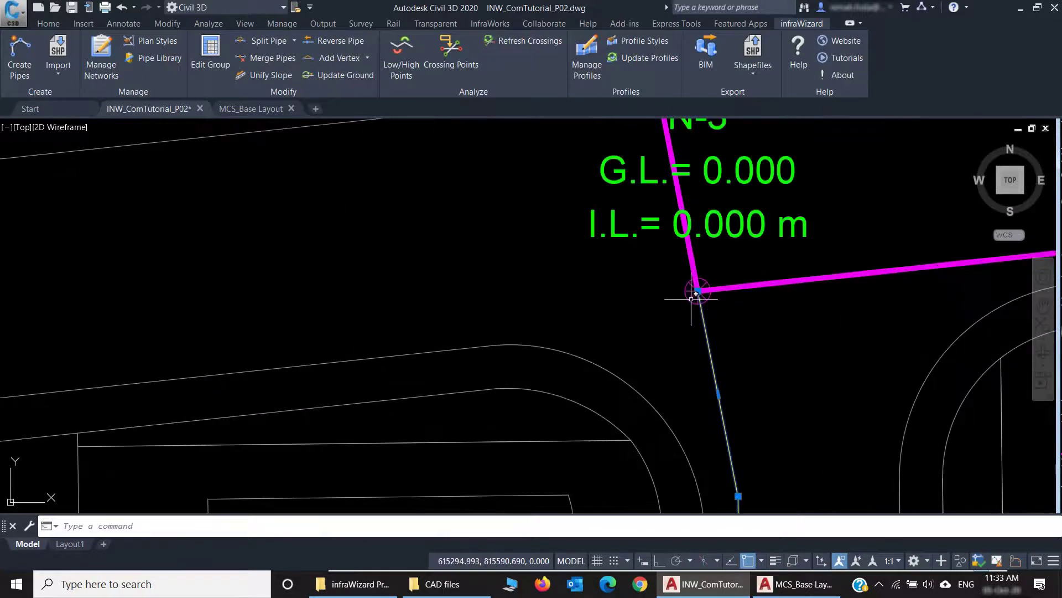
{"action": "scroll", "coordinate": [695, 290], "scroll_direction": "down", "scroll_amount": 5}
{"action": "middle_click_drag", "start_coordinate": [664, 310], "coordinate": [632, 348]}
{"action": "scroll", "coordinate": [633, 348], "scroll_direction": "down", "scroll_amount": 1}
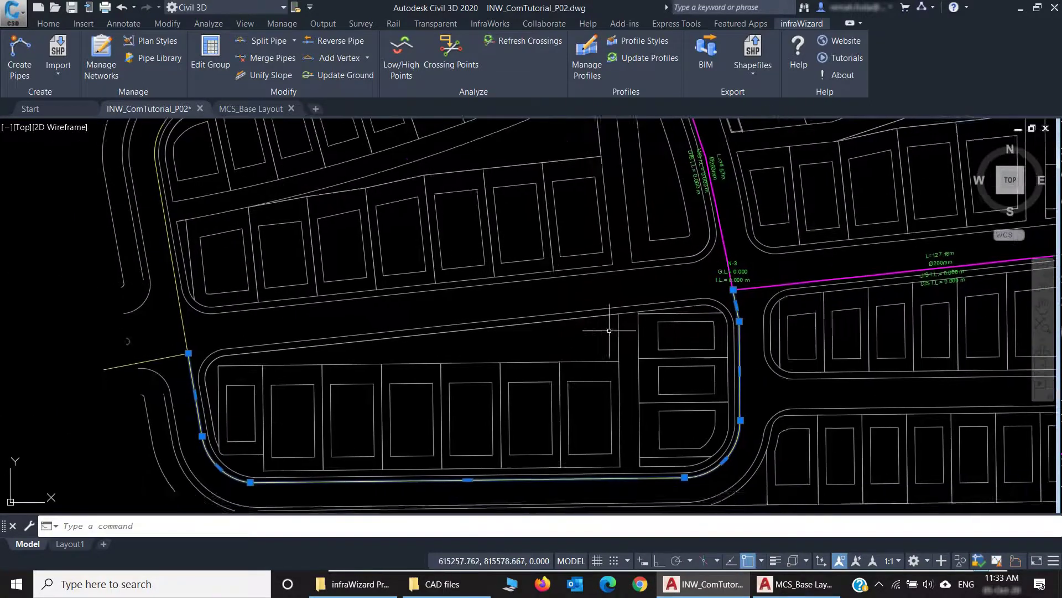
{"action": "scroll", "coordinate": [600, 329], "scroll_direction": "down", "scroll_amount": 1}
{"action": "key", "text": "Escape"}
Step: Convert the yellow southern road polyline and western route line into pipes in existing network FF
{"action": "left_click", "coordinate": [29, 71]}
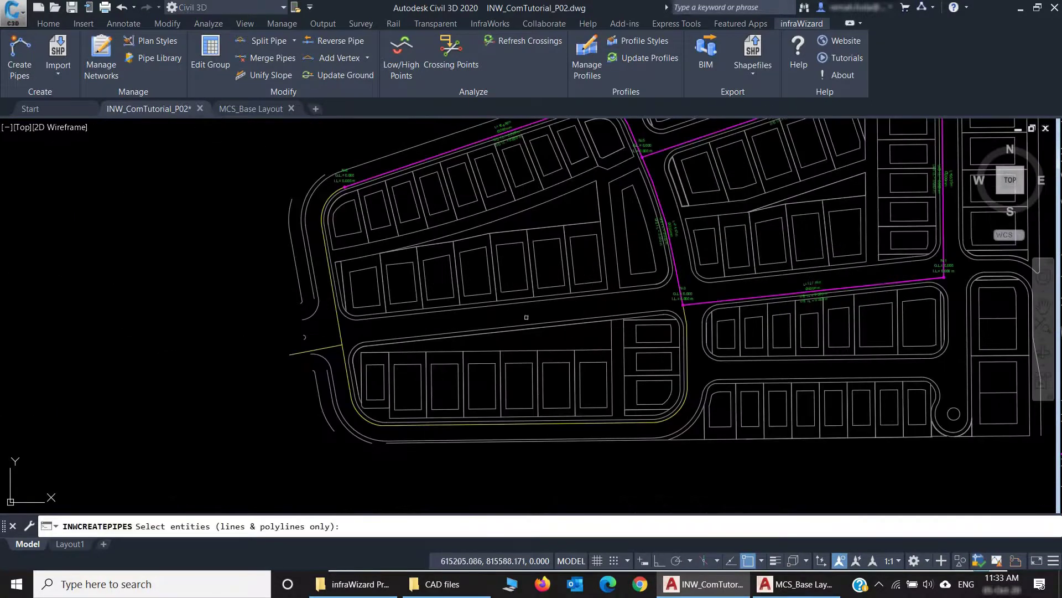
{"action": "left_click", "coordinate": [710, 330]}
{"action": "left_click", "coordinate": [398, 438]}
{"action": "left_click", "coordinate": [633, 475]}
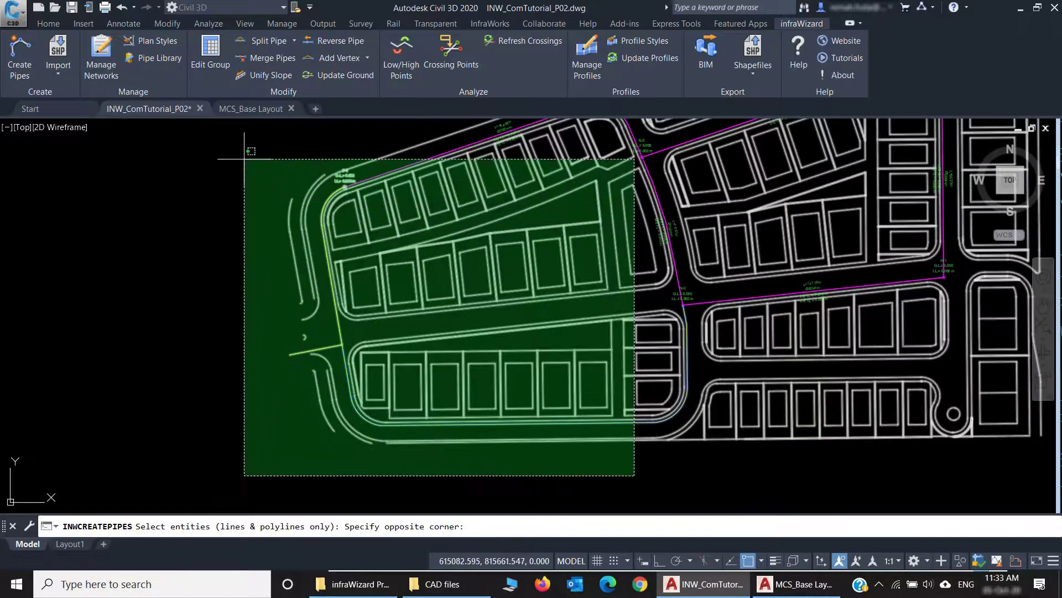
{"action": "left_click", "coordinate": [244, 159]}
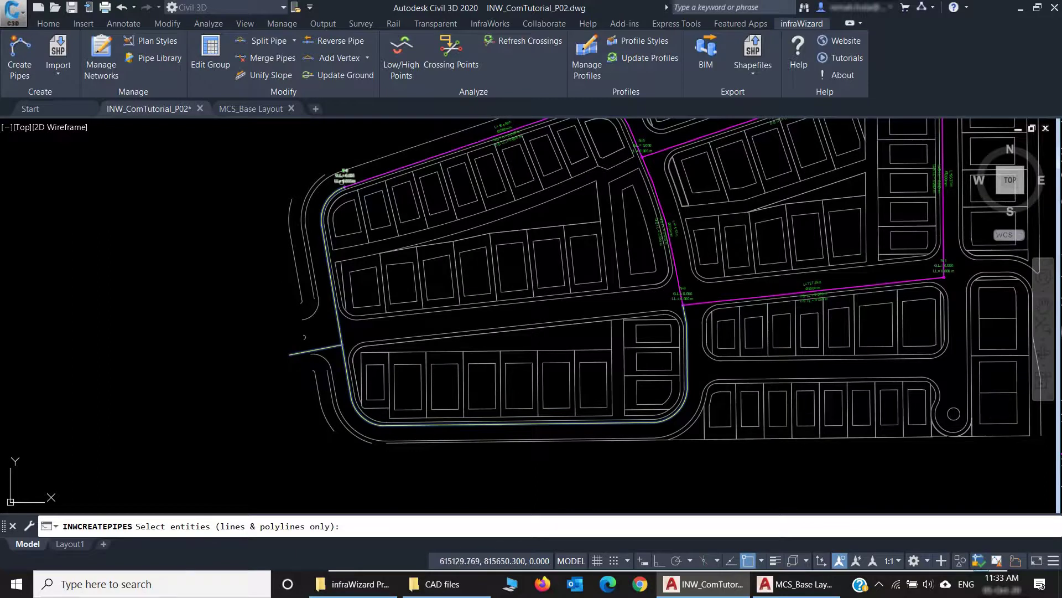
{"action": "scroll", "coordinate": [322, 227], "scroll_direction": "up", "scroll_amount": 5}
{"action": "scroll", "coordinate": [348, 286], "scroll_direction": "down", "scroll_amount": 2}
{"action": "scroll", "coordinate": [348, 287], "scroll_direction": "down", "scroll_amount": 3}
{"action": "key", "text": "Return"}
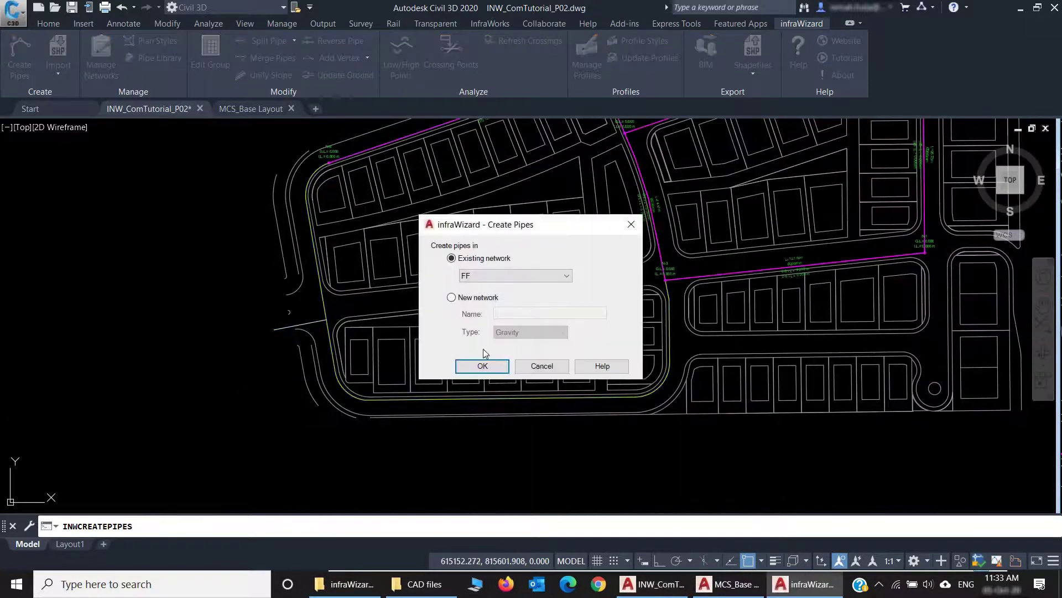
{"action": "left_click", "coordinate": [482, 366]}
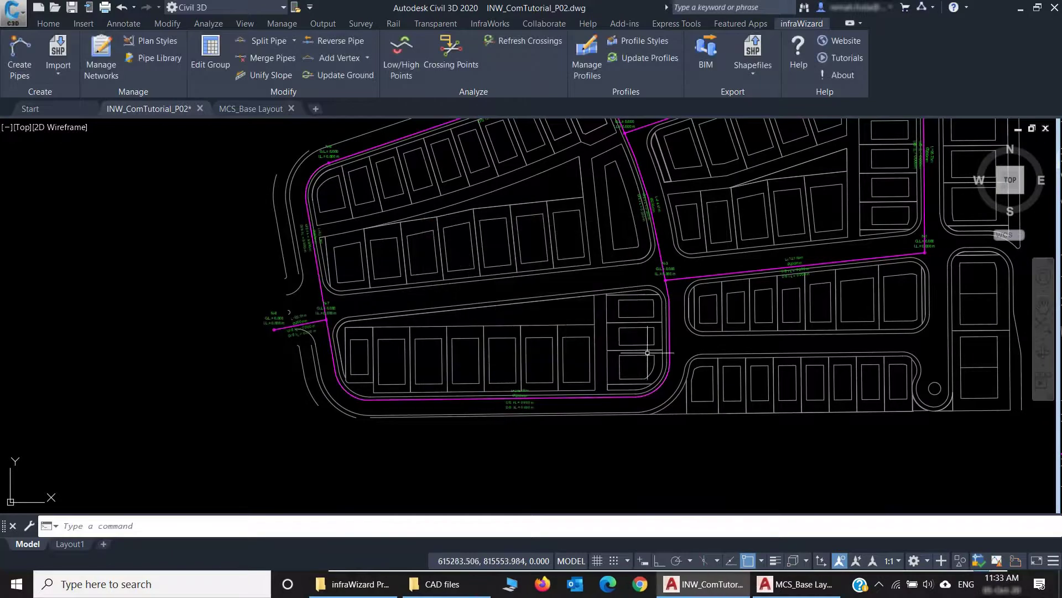
{"action": "scroll", "coordinate": [668, 293], "scroll_direction": "up", "scroll_amount": 6}
{"action": "scroll", "coordinate": [645, 253], "scroll_direction": "up", "scroll_amount": 3}
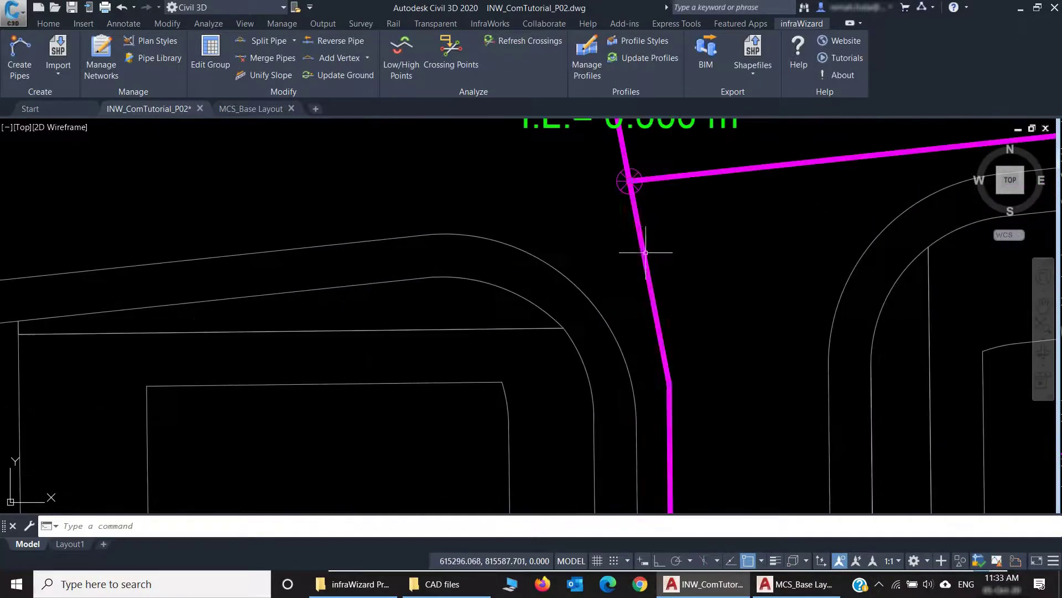
{"action": "scroll", "coordinate": [710, 313], "scroll_direction": "down", "scroll_amount": 5}
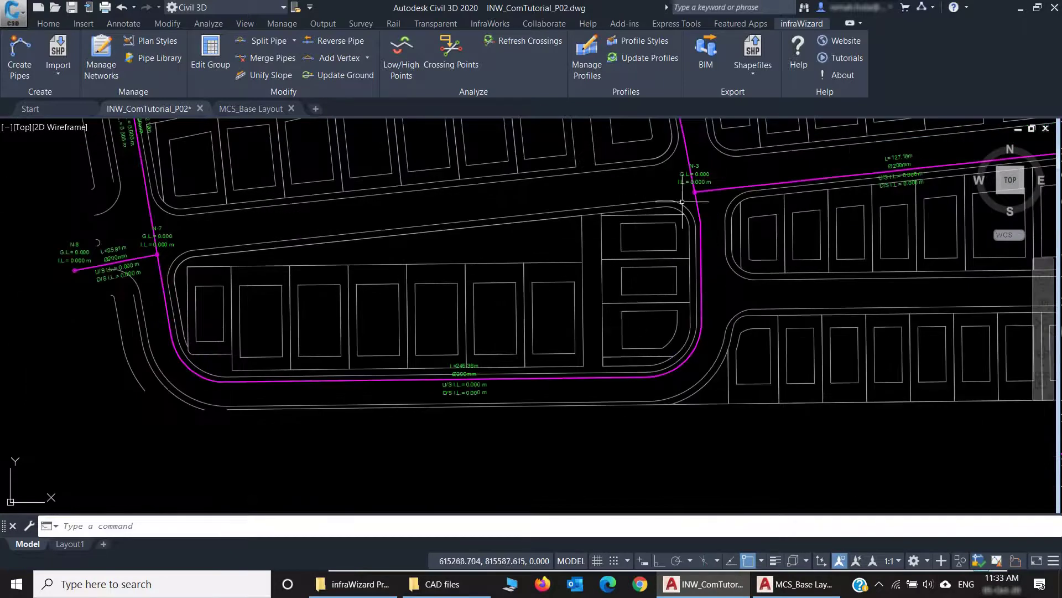
{"action": "scroll", "coordinate": [691, 194], "scroll_direction": "up", "scroll_amount": 5}
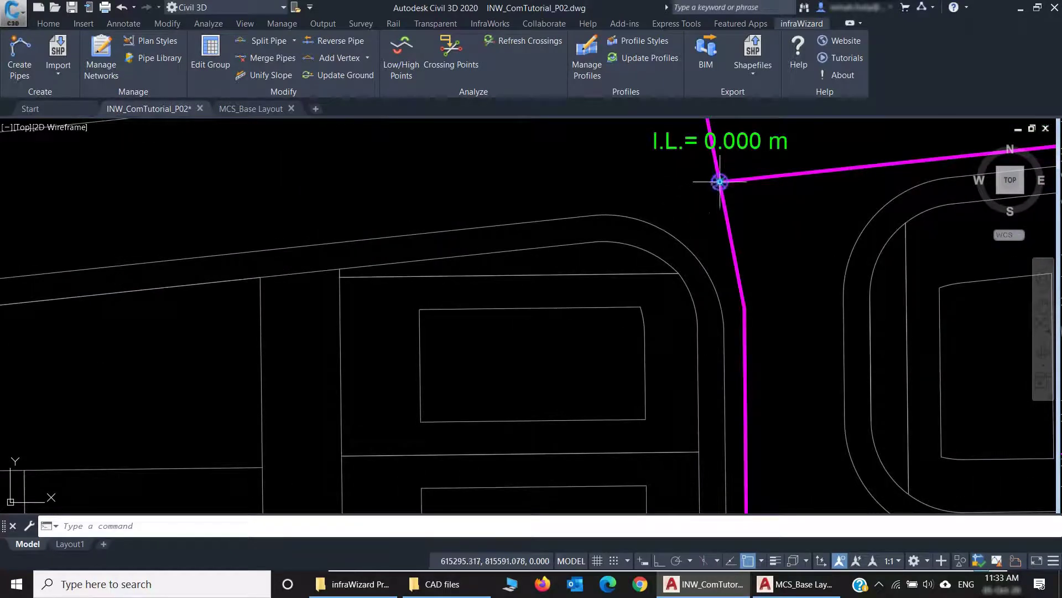
{"action": "left_click", "coordinate": [719, 182]}
{"action": "left_click", "coordinate": [676, 187]}
{"action": "key", "text": "ctrl+z"}
{"action": "scroll", "coordinate": [714, 238], "scroll_direction": "down", "scroll_amount": 5}
{"action": "middle_click_drag", "start_coordinate": [376, 301], "coordinate": [492, 298]}
{"action": "scroll", "coordinate": [304, 293], "scroll_direction": "up", "scroll_amount": 5}
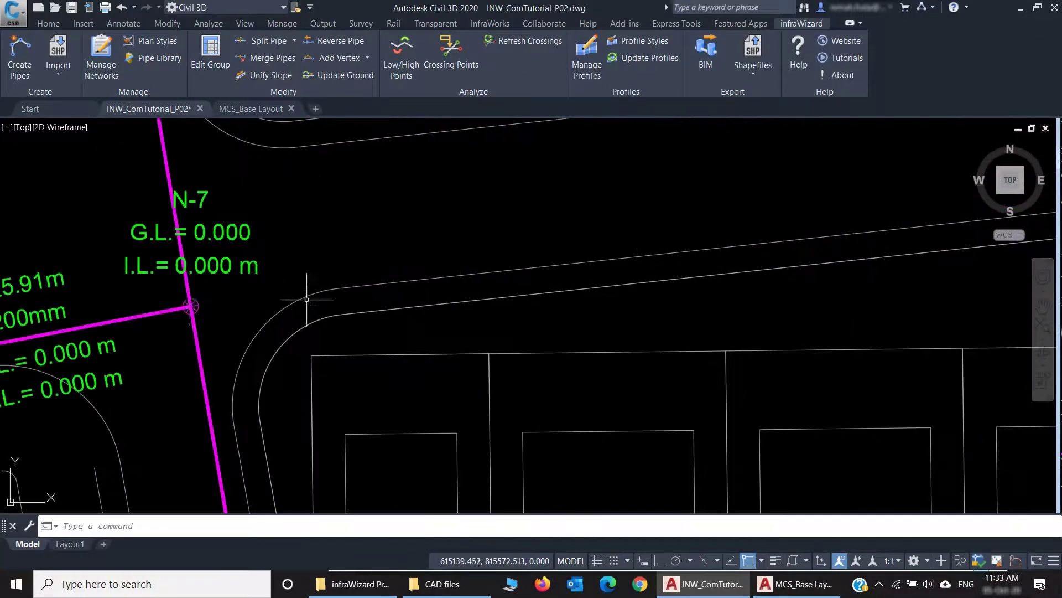
{"action": "left_click", "coordinate": [189, 306]}
{"action": "left_click", "coordinate": [191, 306]}
{"action": "left_click", "coordinate": [239, 297]}
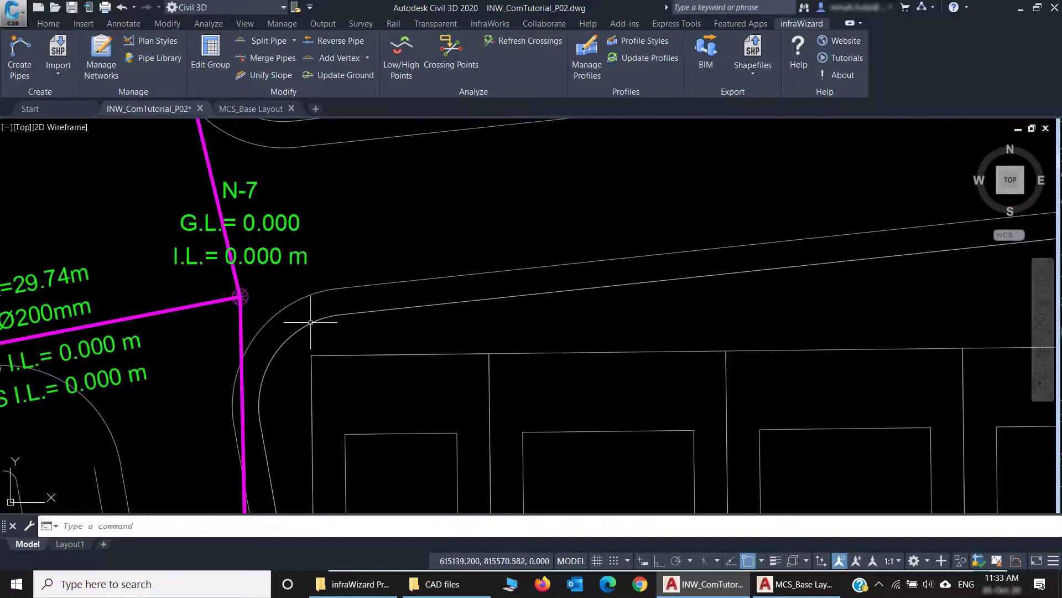
{"action": "key", "text": "ctrl+z"}
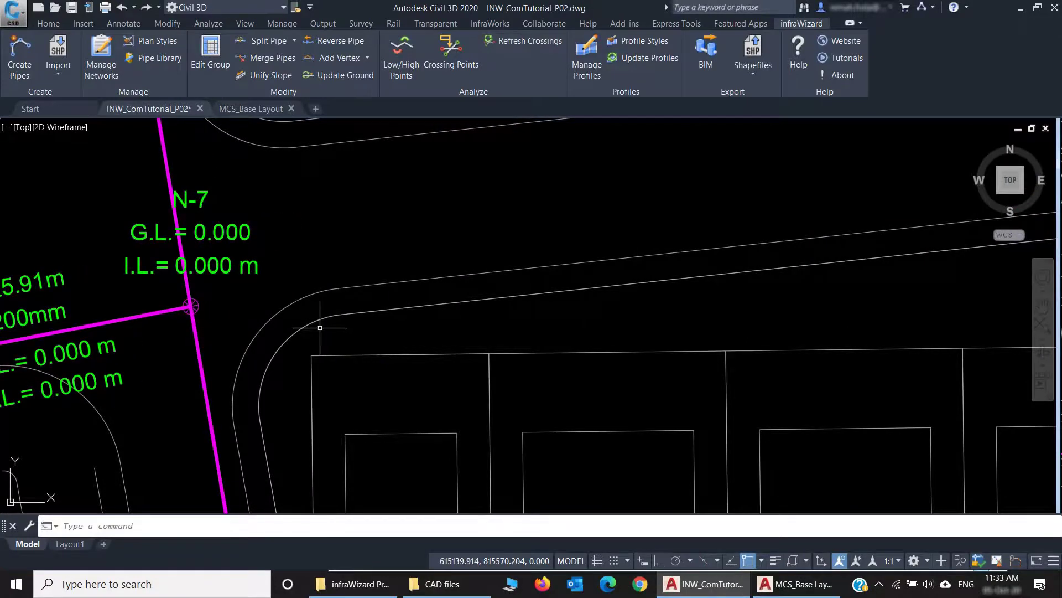
{"action": "scroll", "coordinate": [319, 328], "scroll_direction": "down", "scroll_amount": 3}
{"action": "scroll", "coordinate": [327, 308], "scroll_direction": "up", "scroll_amount": 2}
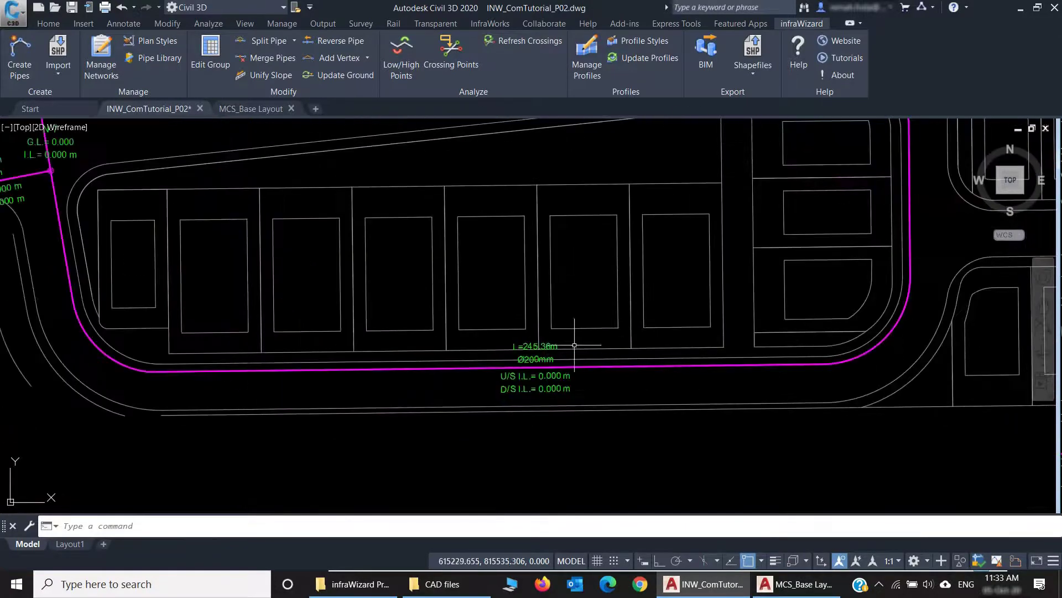
{"action": "scroll", "coordinate": [553, 332], "scroll_direction": "down", "scroll_amount": 4}
{"action": "scroll", "coordinate": [308, 268], "scroll_direction": "up", "scroll_amount": 3}
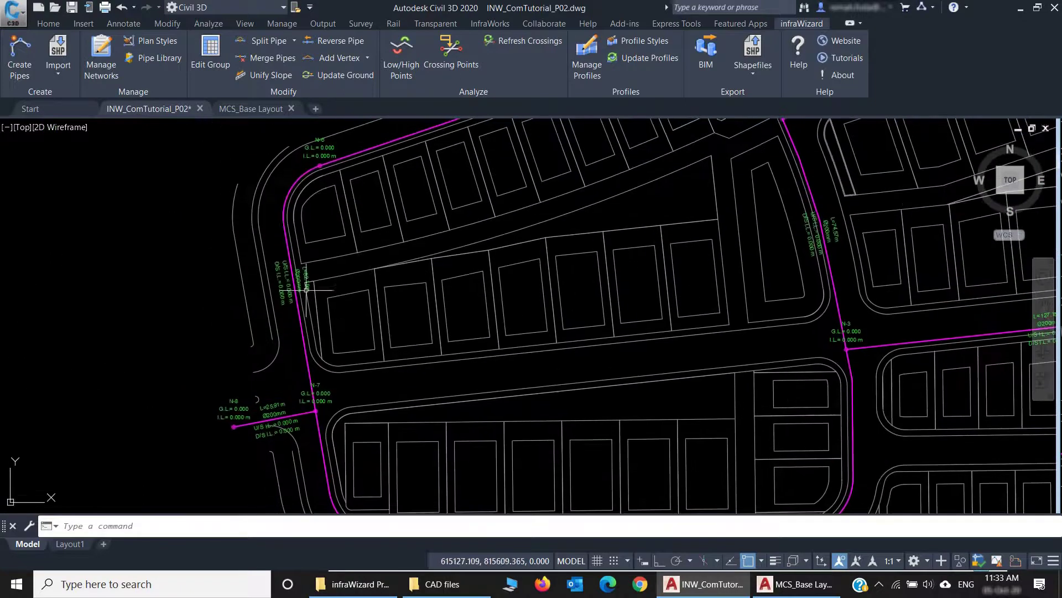
{"action": "scroll", "coordinate": [296, 282], "scroll_direction": "down", "scroll_amount": 2}
{"action": "scroll", "coordinate": [741, 260], "scroll_direction": "down", "scroll_amount": 1}
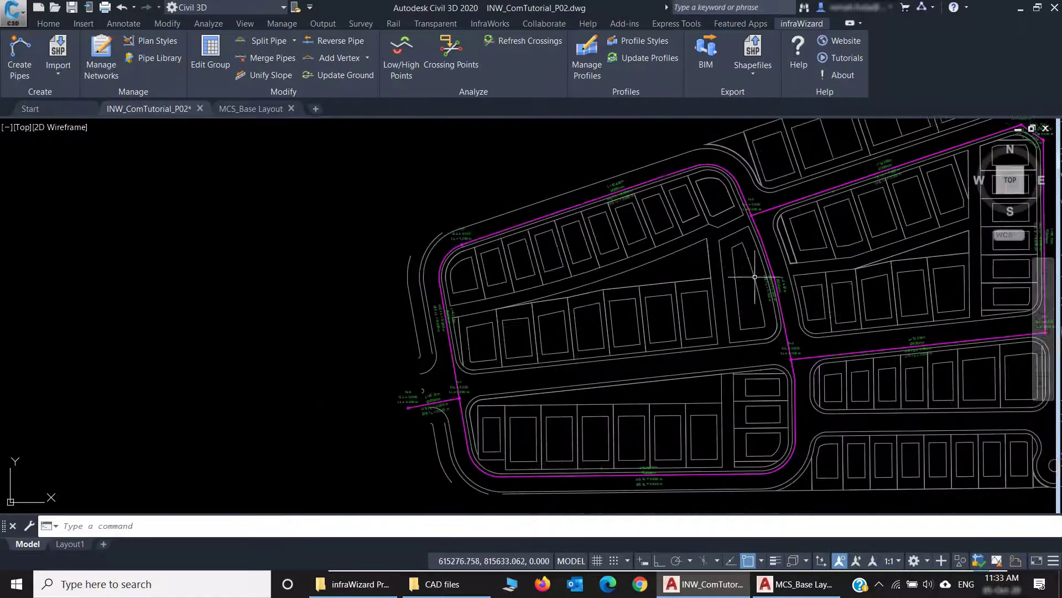
{"action": "mouse_move", "coordinate": [755, 277]}
{"action": "middle_mouse_down"}
{"action": "mouse_move", "coordinate": [482, 301]}
{"action": "mouse_move", "coordinate": [521, 293]}
{"action": "middle_mouse_up"}
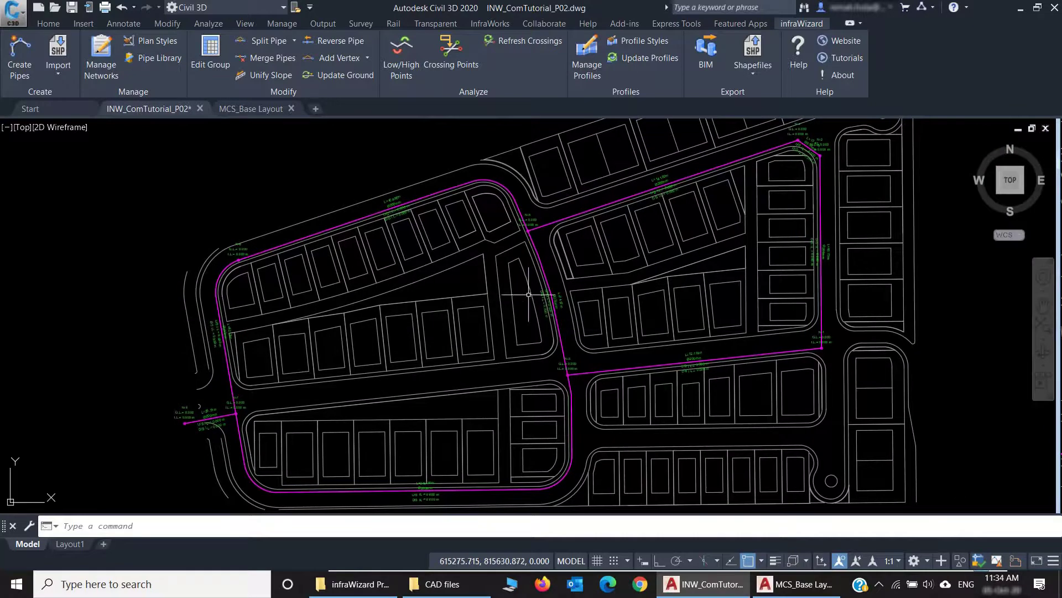
{"action": "scroll", "coordinate": [541, 218], "scroll_direction": "up", "scroll_amount": 5}
{"action": "scroll", "coordinate": [540, 218], "scroll_direction": "up", "scroll_amount": 3}
{"action": "middle_click_drag", "start_coordinate": [520, 255], "coordinate": [581, 382]}
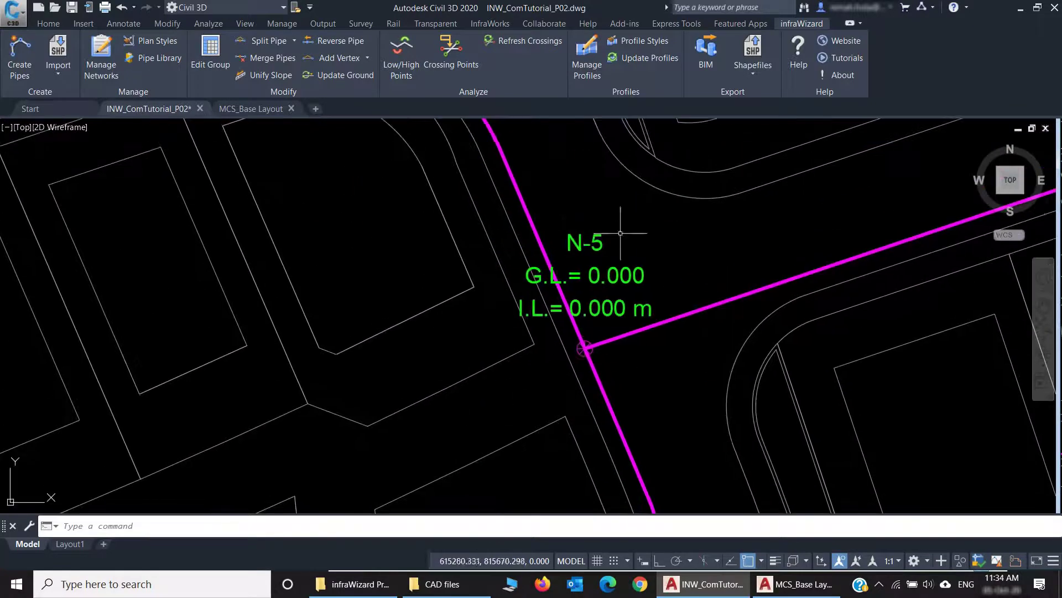
{"action": "left_click", "coordinate": [581, 352]}
{"action": "double_click", "coordinate": [581, 352]}
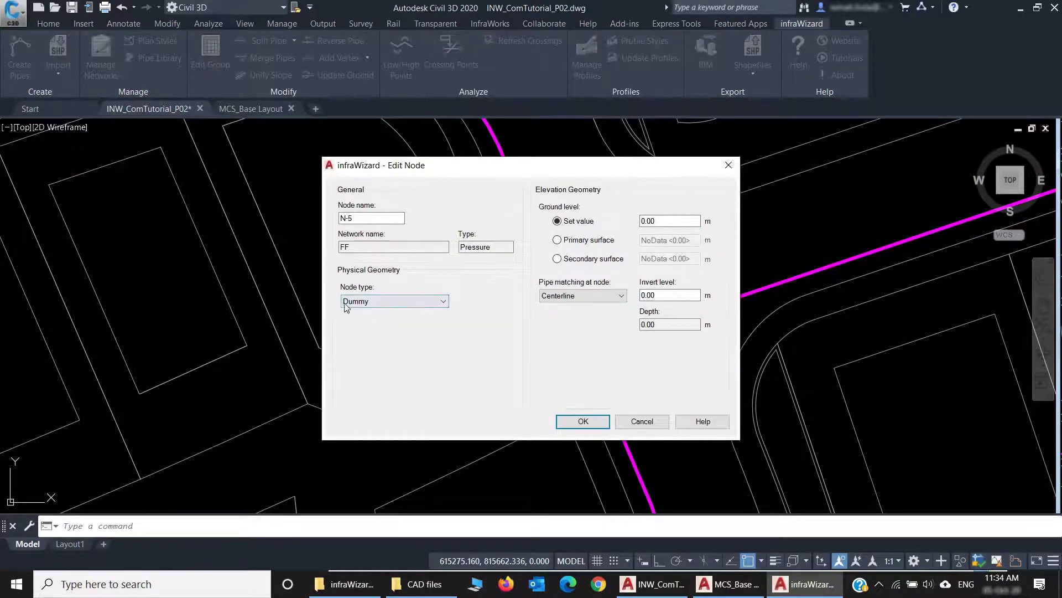
{"action": "left_click", "coordinate": [376, 299]}
{"action": "left_click", "coordinate": [376, 298]}
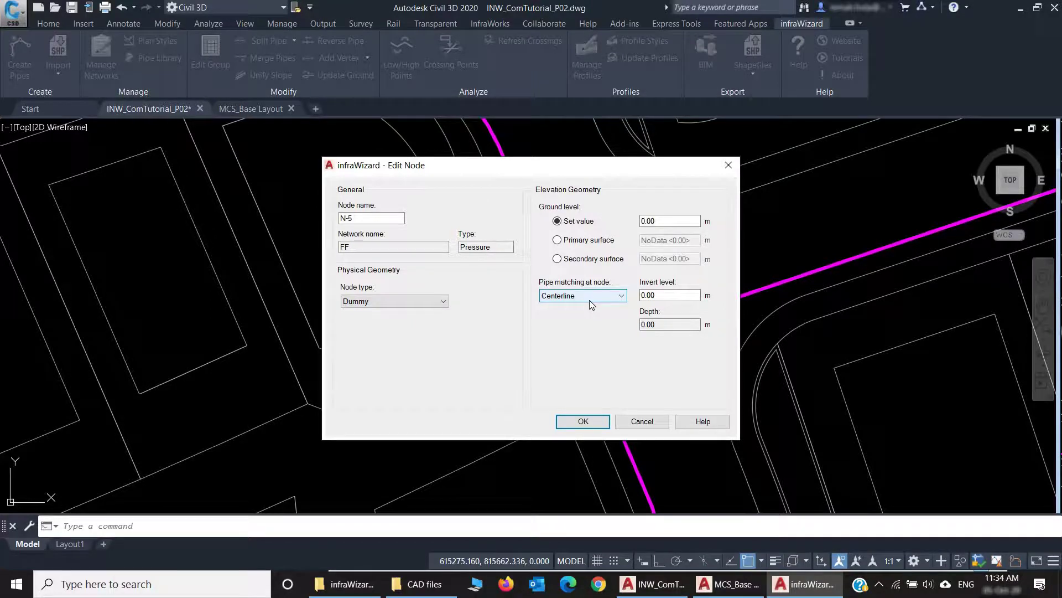
Step: Close the node settings unchanged and draw a line with L in the empty area above the lots
{"action": "left_click", "coordinate": [642, 421]}
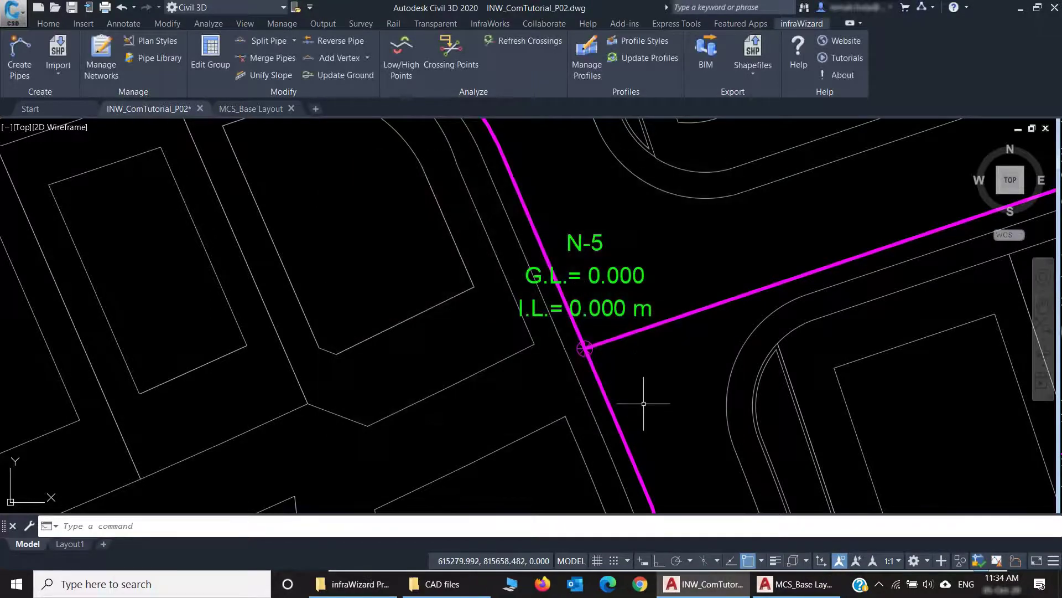
{"action": "scroll", "coordinate": [553, 371], "scroll_direction": "down", "scroll_amount": 5}
{"action": "middle_click_drag", "start_coordinate": [553, 372], "coordinate": [592, 301]}
{"action": "type", "text": "l"}
{"action": "key", "text": "Return"}
{"action": "left_click", "coordinate": [525, 202]}
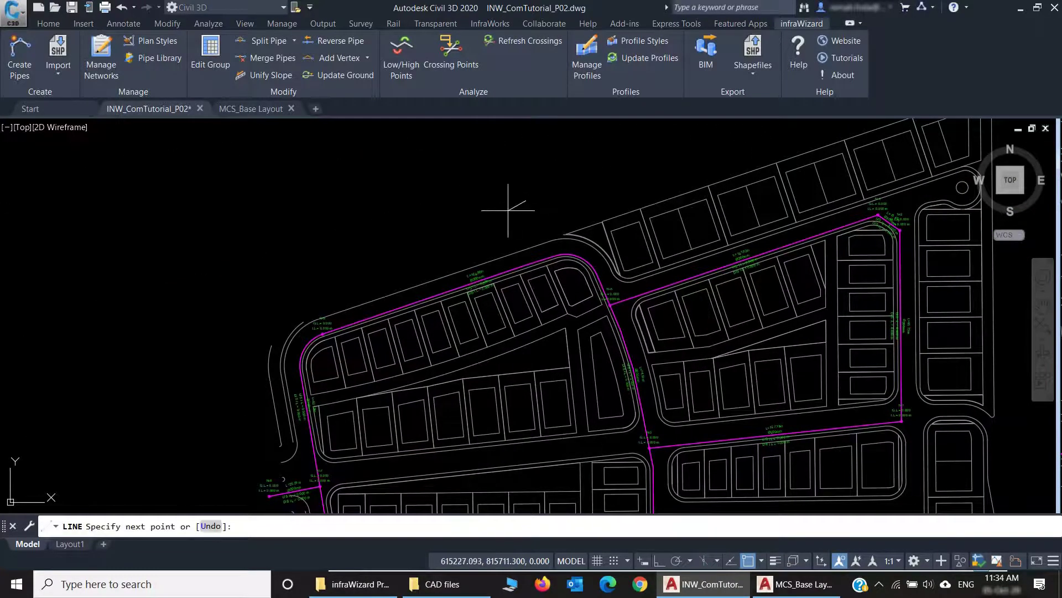
{"action": "left_click", "coordinate": [349, 251]}
{"action": "key", "text": "Return"}
Step: Convert the new line into pipe P-1 in a new network named FF
{"action": "scroll", "coordinate": [408, 230], "scroll_direction": "up", "scroll_amount": 2}
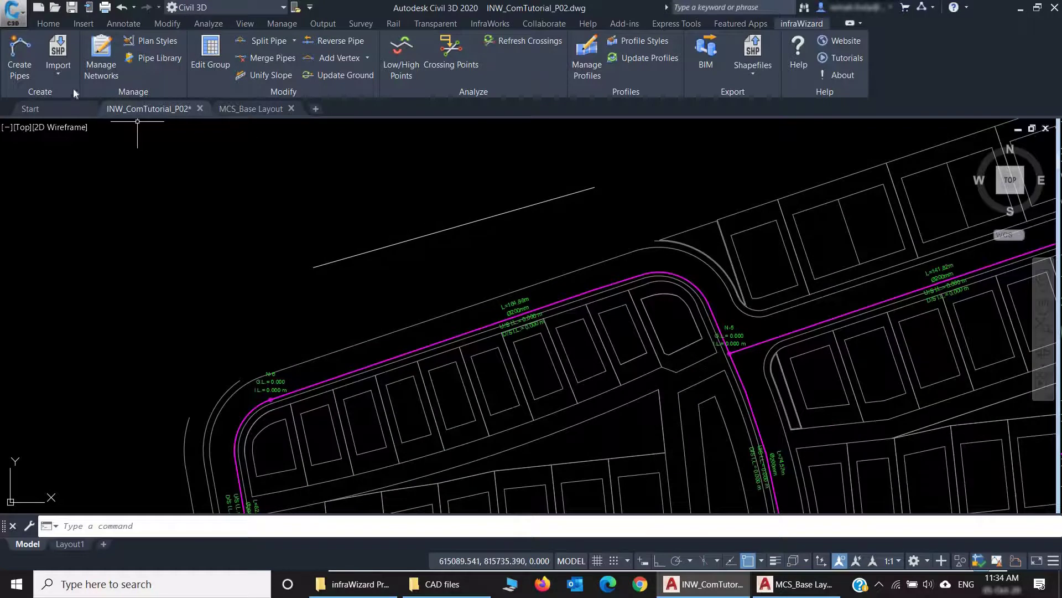
{"action": "left_click", "coordinate": [32, 77]}
{"action": "left_click", "coordinate": [477, 221]}
{"action": "key", "text": "Return"}
{"action": "left_click", "coordinate": [489, 298]}
{"action": "left_click", "coordinate": [513, 313]}
{"action": "type", "text": "FF"}
{"action": "left_click", "coordinate": [507, 365]}
Step: Pan along pipe P-1 and select node N-1 to view its settings
{"action": "scroll", "coordinate": [550, 178], "scroll_direction": "up", "scroll_amount": 6}
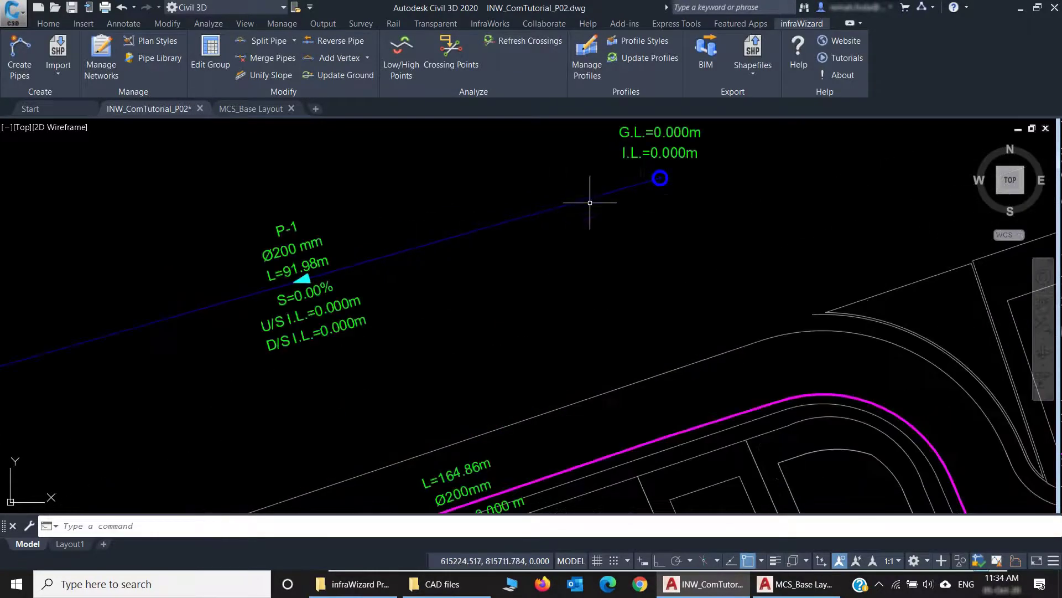
{"action": "scroll", "coordinate": [652, 183], "scroll_direction": "down", "scroll_amount": 3}
{"action": "mouse_move", "coordinate": [595, 239]}
{"action": "middle_mouse_down"}
{"action": "mouse_move", "coordinate": [861, 216]}
{"action": "mouse_move", "coordinate": [685, 260]}
{"action": "mouse_move", "coordinate": [665, 277]}
{"action": "middle_mouse_up"}
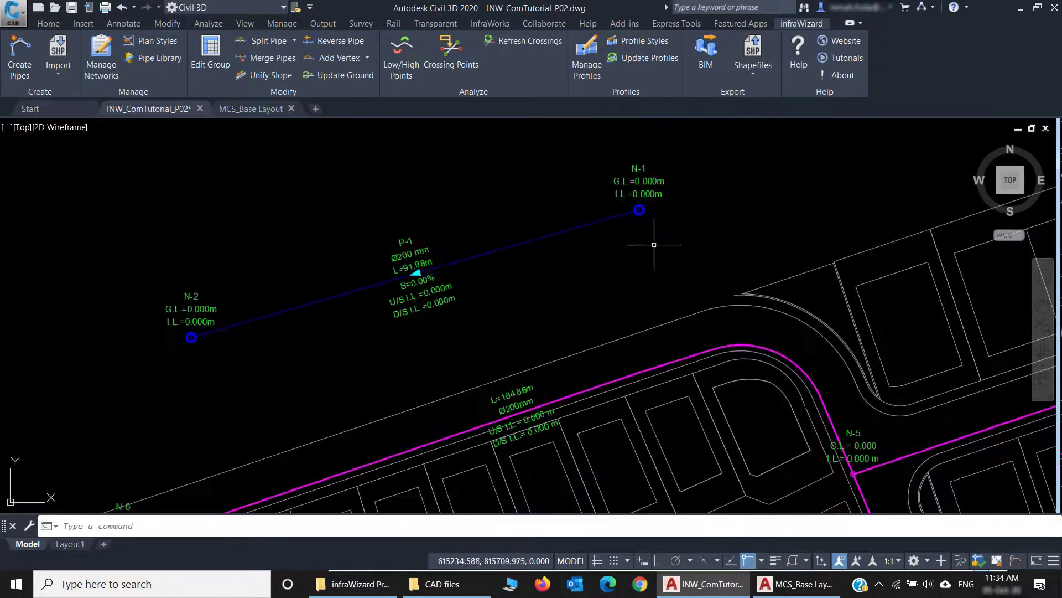
{"action": "scroll", "coordinate": [637, 196], "scroll_direction": "down", "scroll_amount": 2}
{"action": "scroll", "coordinate": [830, 454], "scroll_direction": "up", "scroll_amount": 2}
{"action": "scroll", "coordinate": [783, 407], "scroll_direction": "down", "scroll_amount": 3}
{"action": "scroll", "coordinate": [640, 177], "scroll_direction": "up", "scroll_amount": 3}
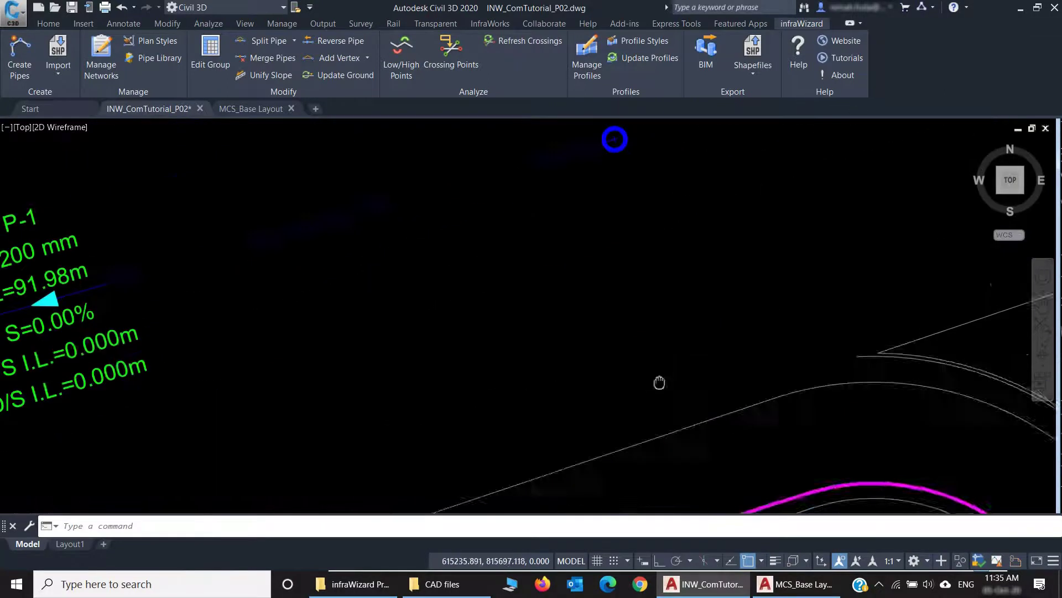
{"action": "left_click", "coordinate": [647, 181]}
{"action": "left_click", "coordinate": [660, 181]}
{"action": "double_click", "coordinate": [647, 181]}
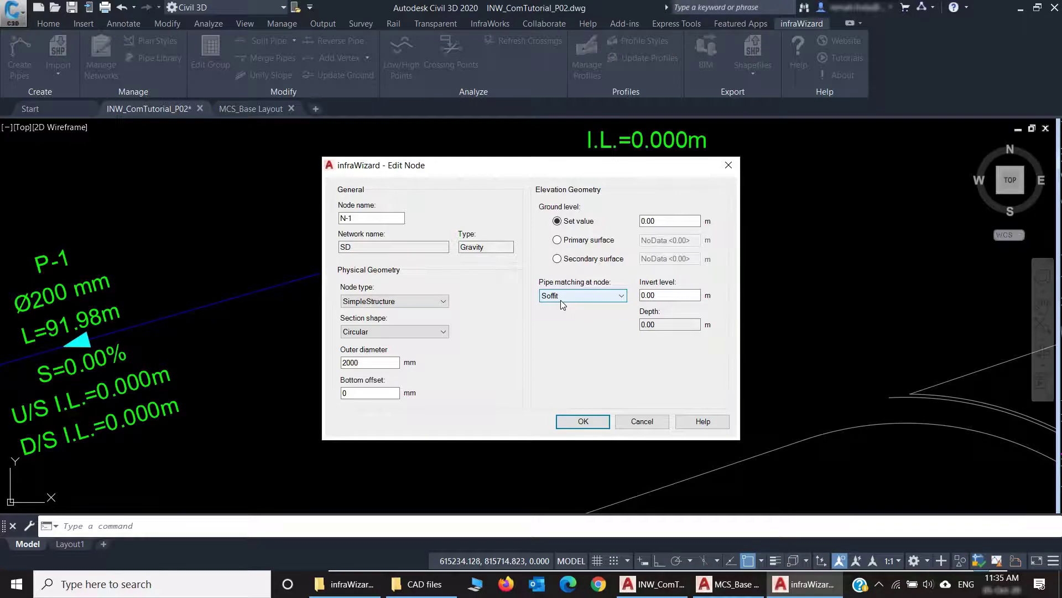
{"action": "left_click", "coordinate": [493, 247]}
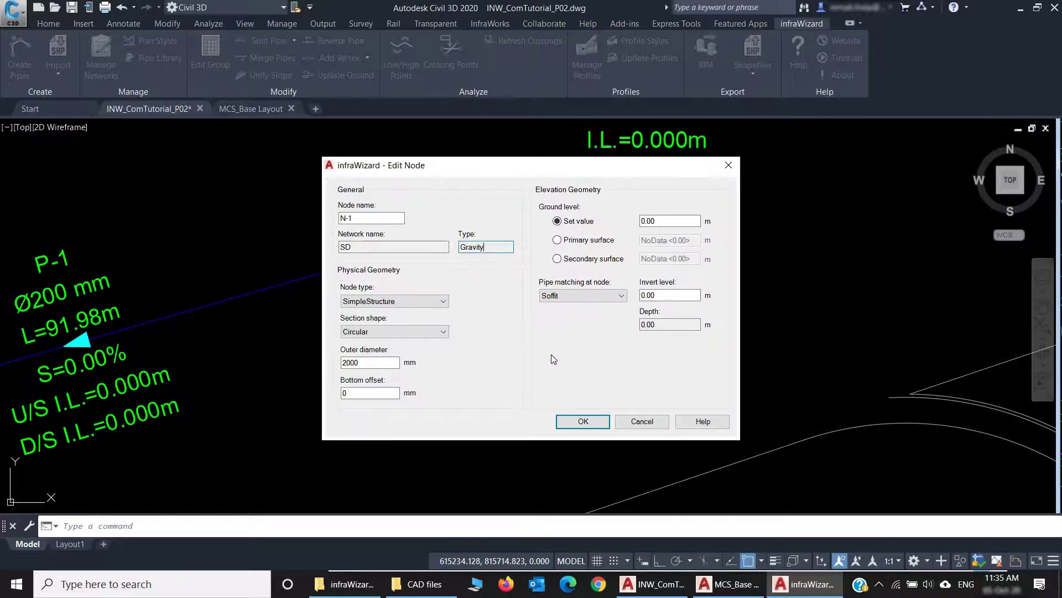
{"action": "left_click", "coordinate": [639, 423]}
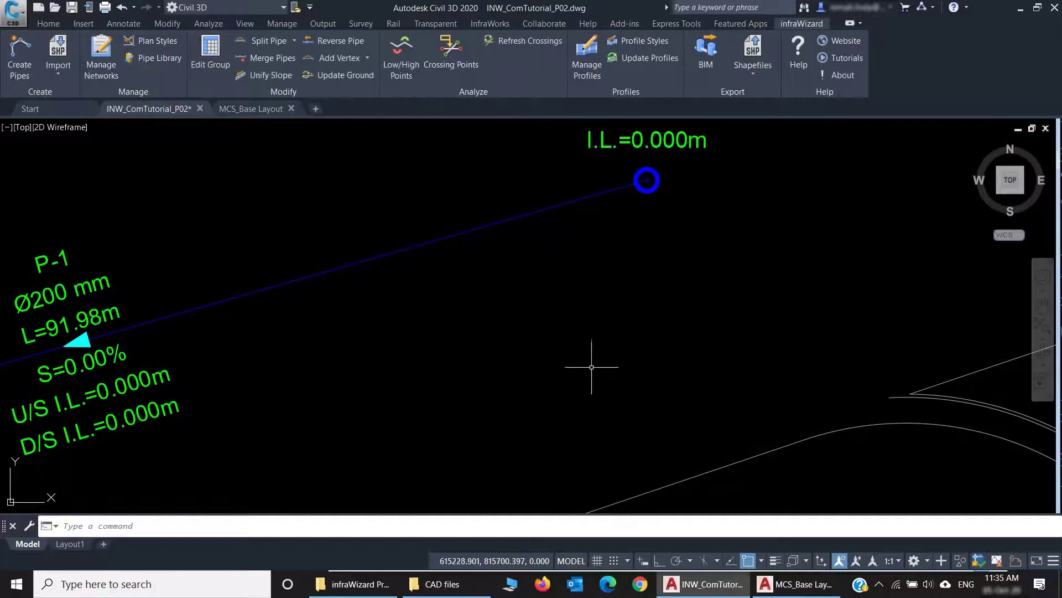
Step: Delete the SD gravity network in the network manager, confirm Yes, and close it with OK
{"action": "scroll", "coordinate": [515, 358], "scroll_direction": "down", "scroll_amount": 2}
{"action": "mouse_move", "coordinate": [408, 387]}
{"action": "middle_mouse_down"}
{"action": "mouse_move", "coordinate": [520, 333]}
{"action": "mouse_move", "coordinate": [515, 308]}
{"action": "mouse_move", "coordinate": [492, 296]}
{"action": "middle_mouse_up"}
{"action": "scroll", "coordinate": [520, 333], "scroll_direction": "down", "scroll_amount": 2}
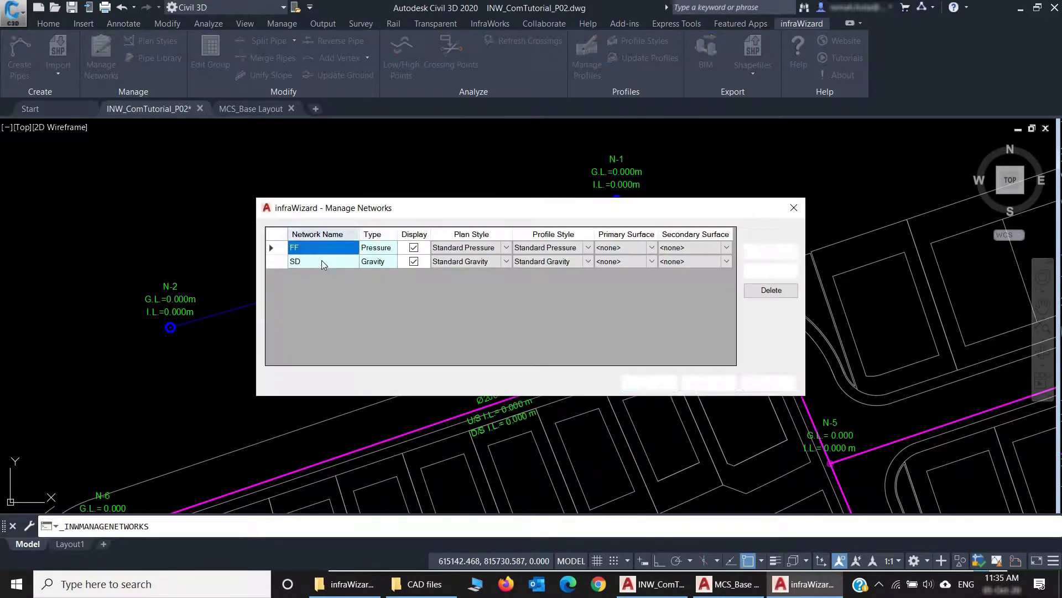
{"action": "left_click", "coordinate": [780, 293]}
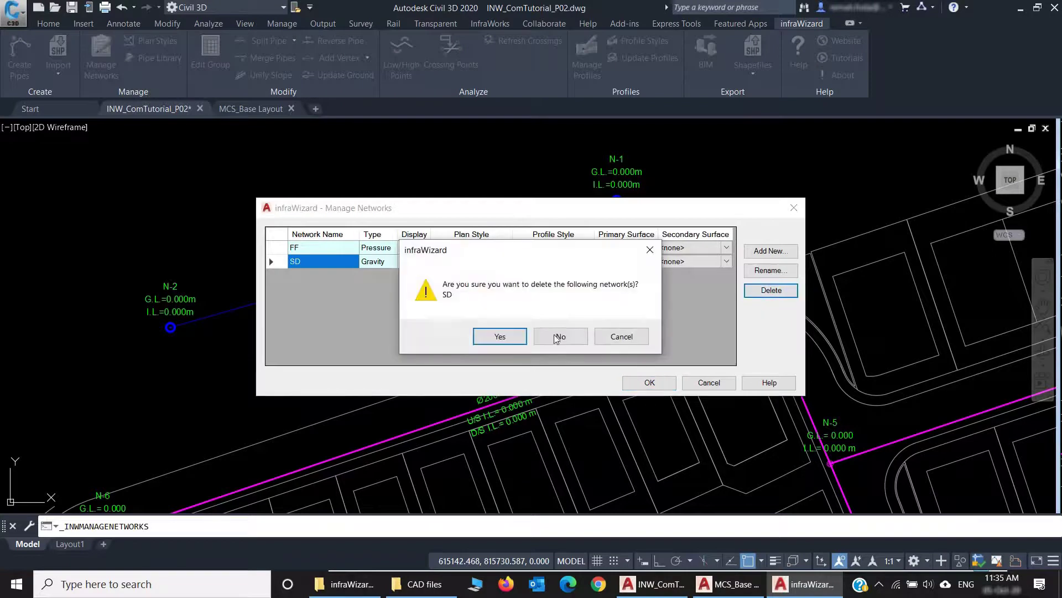
{"action": "left_click", "coordinate": [513, 338]}
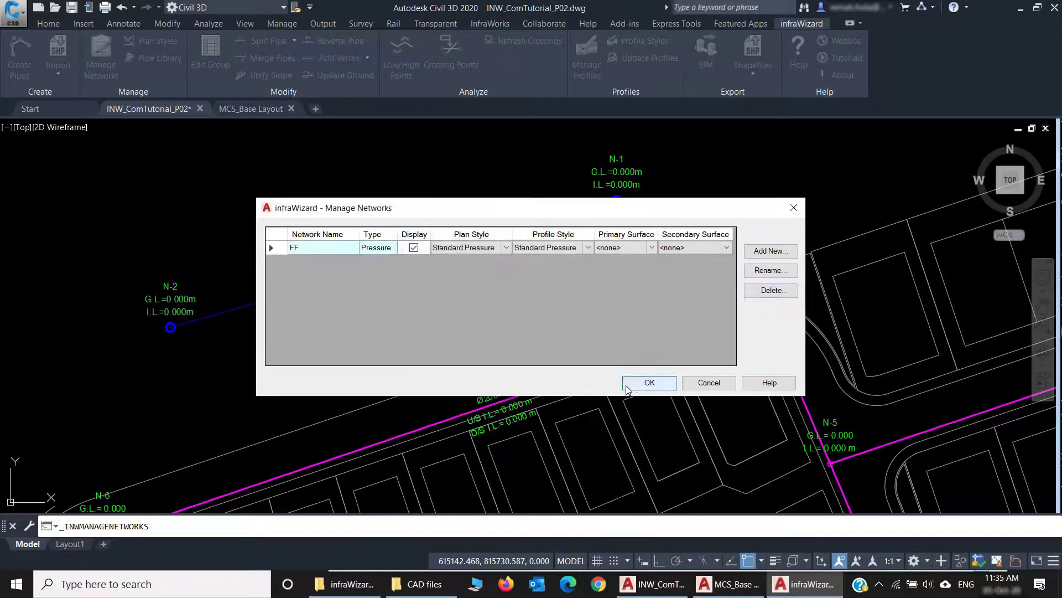
{"action": "left_click", "coordinate": [649, 382]}
{"action": "scroll", "coordinate": [576, 355], "scroll_direction": "down", "scroll_amount": 5}
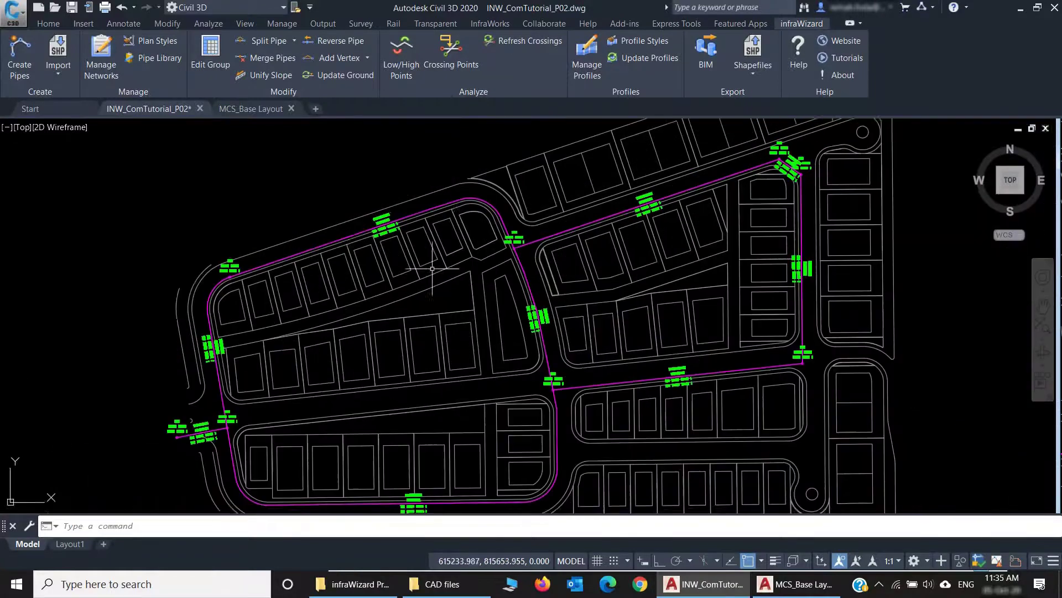
Step: Open Layer Properties and locate the FF layers C-INW-PLN-NODE-FF and C-INW-PLN-PIPE-FF
{"action": "middle_click_drag", "start_coordinate": [479, 316], "coordinate": [496, 311]}
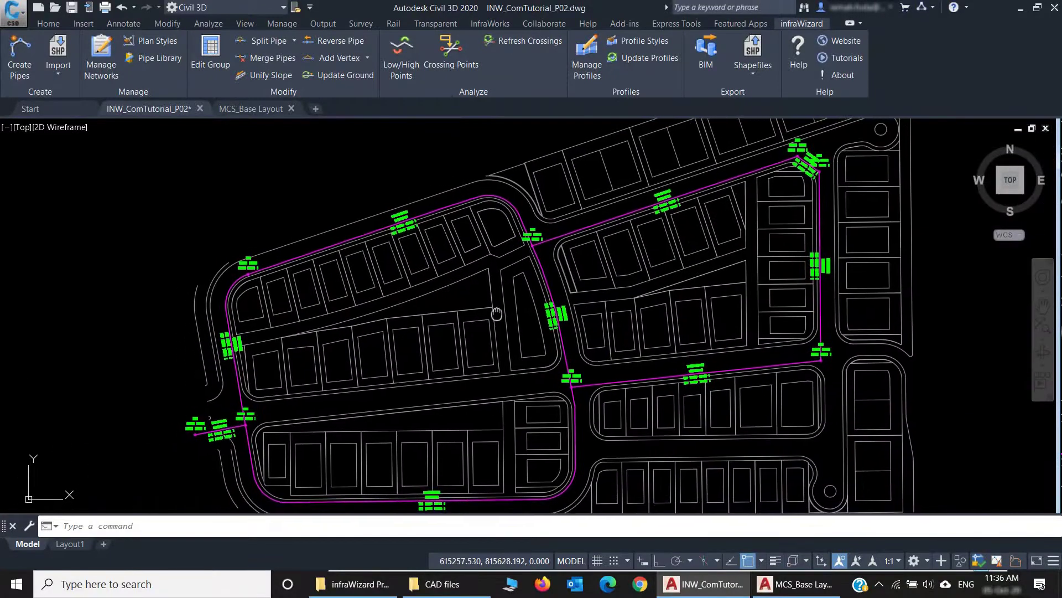
{"action": "left_click", "coordinate": [60, 22]}
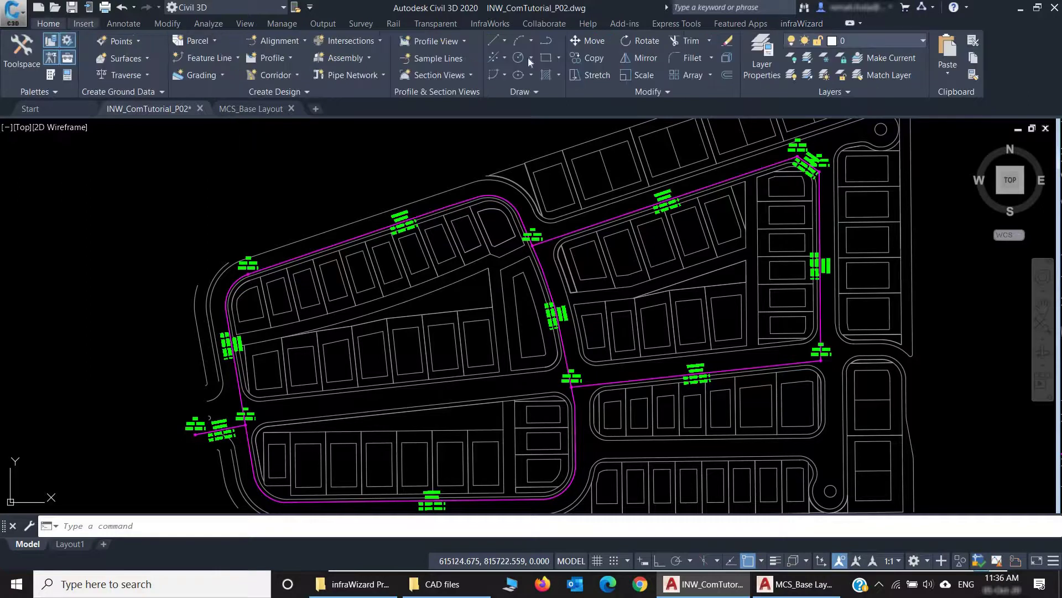
{"action": "left_click", "coordinate": [768, 75]}
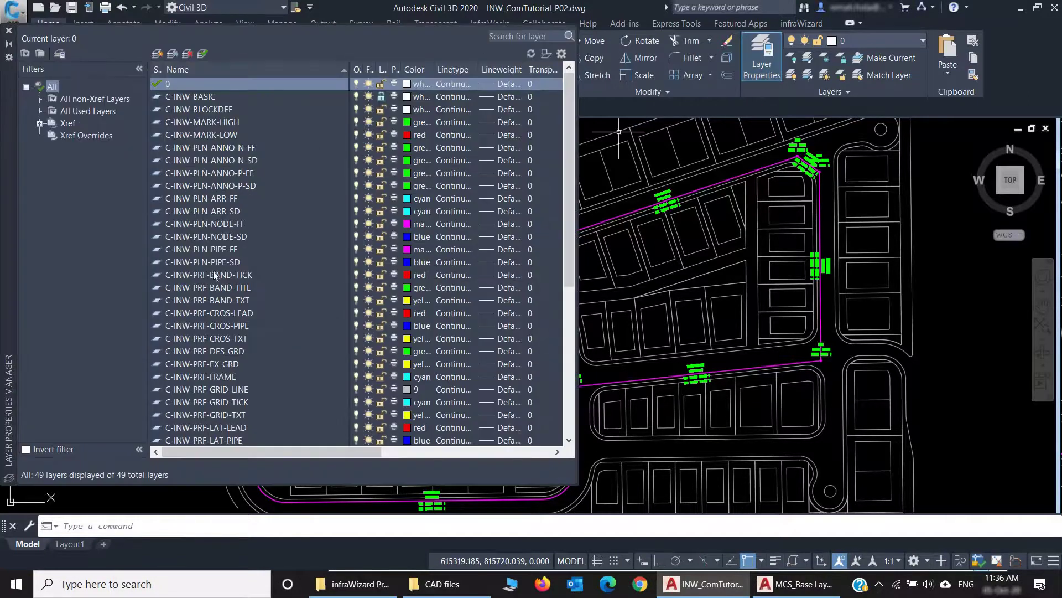
{"action": "left_click", "coordinate": [213, 274]}
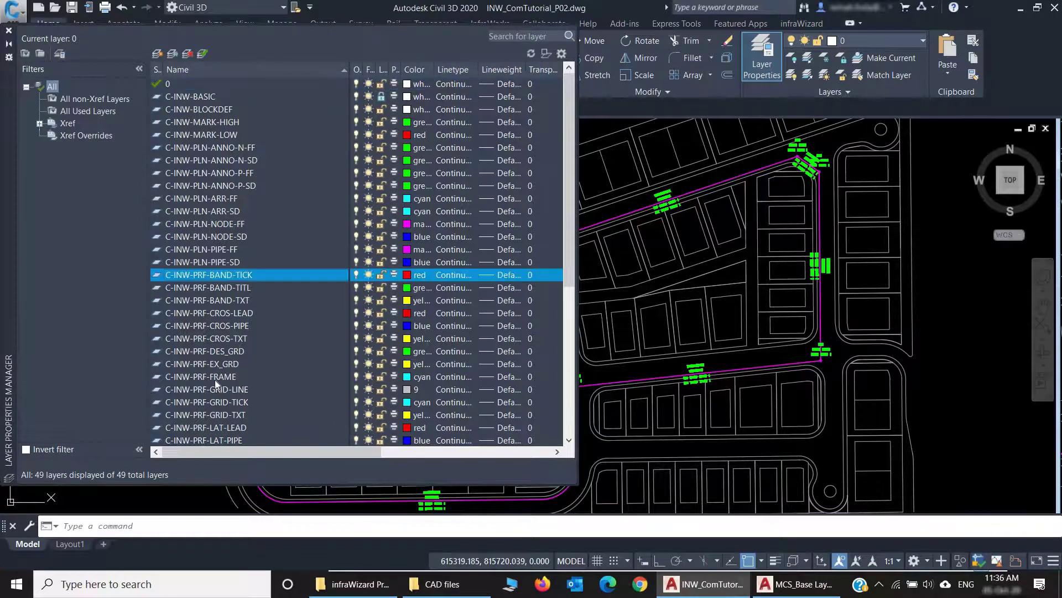
{"action": "scroll", "coordinate": [219, 339], "scroll_direction": "down", "scroll_amount": 2}
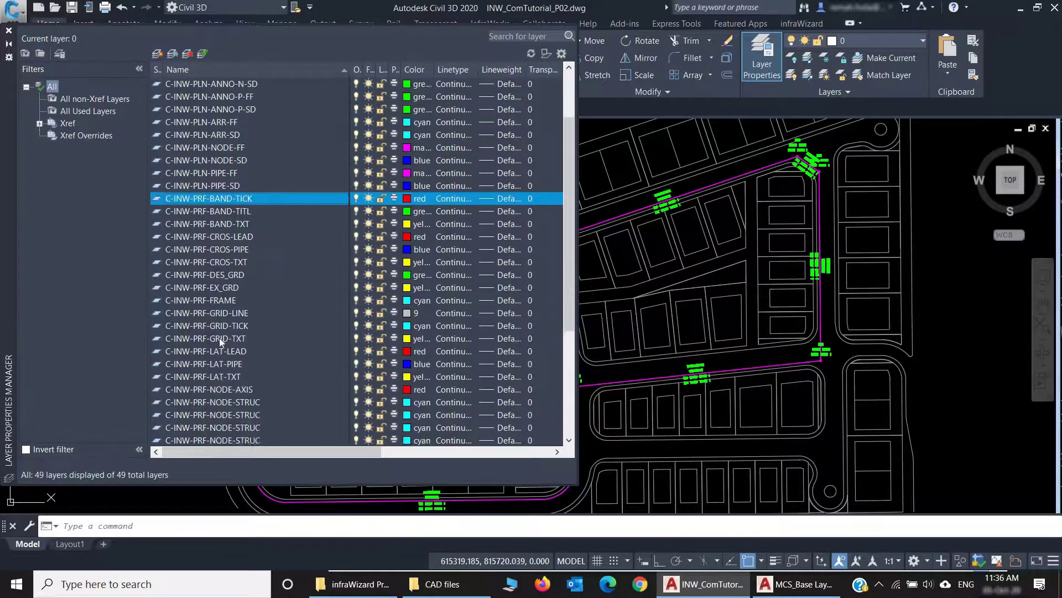
{"action": "scroll", "coordinate": [219, 339], "scroll_direction": "down", "scroll_amount": 4}
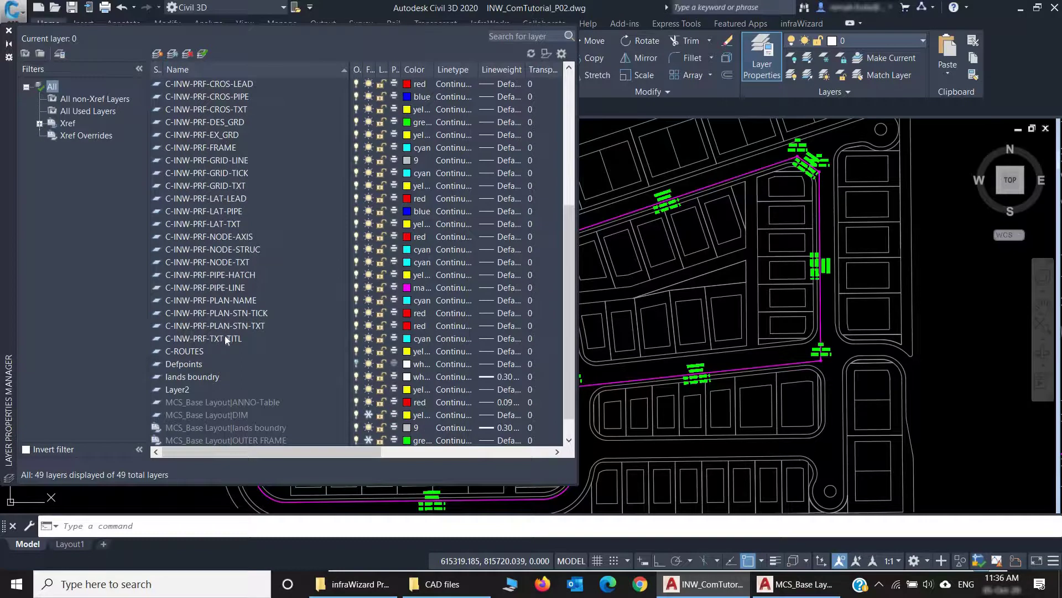
{"action": "scroll", "coordinate": [240, 239], "scroll_direction": "up", "scroll_amount": 3}
{"action": "scroll", "coordinate": [234, 218], "scroll_direction": "up", "scroll_amount": 2}
{"action": "scroll", "coordinate": [236, 173], "scroll_direction": "up", "scroll_amount": 1}
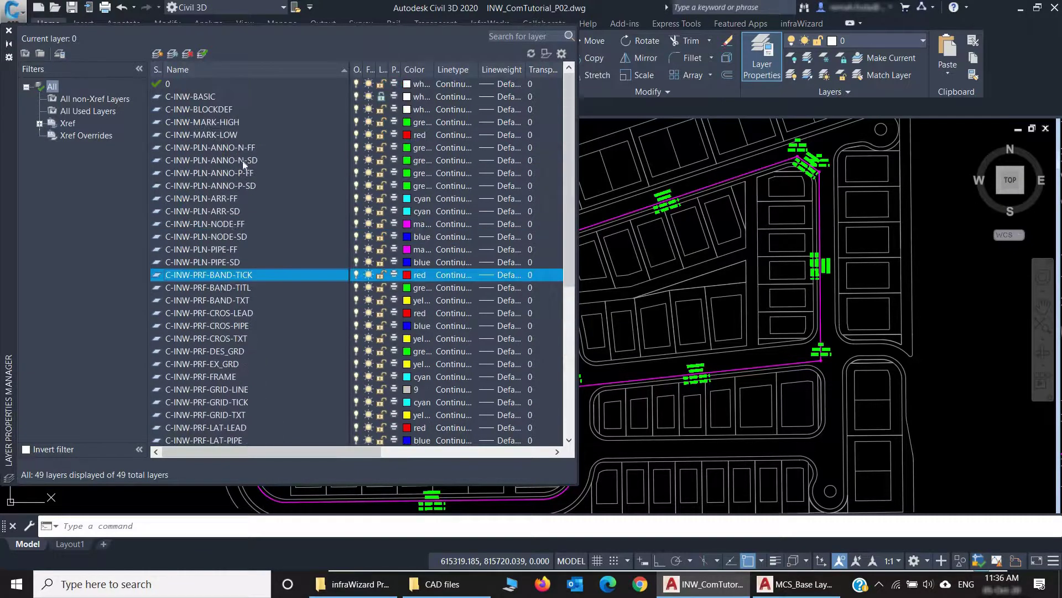
{"action": "left_click", "coordinate": [187, 151]}
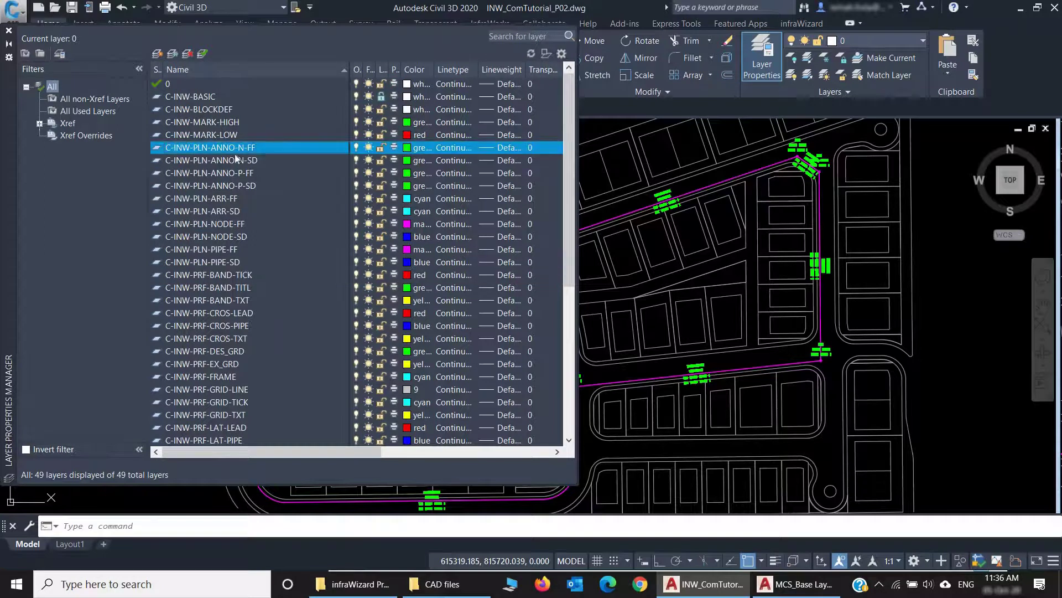
{"action": "left_click", "coordinate": [259, 171]}
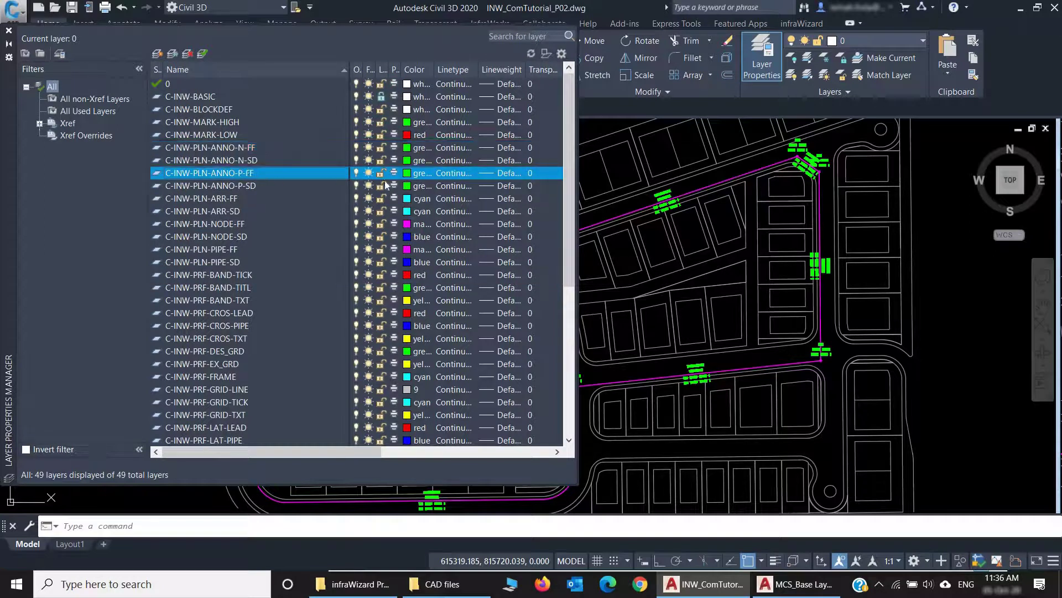
{"action": "left_click", "coordinate": [235, 223]}
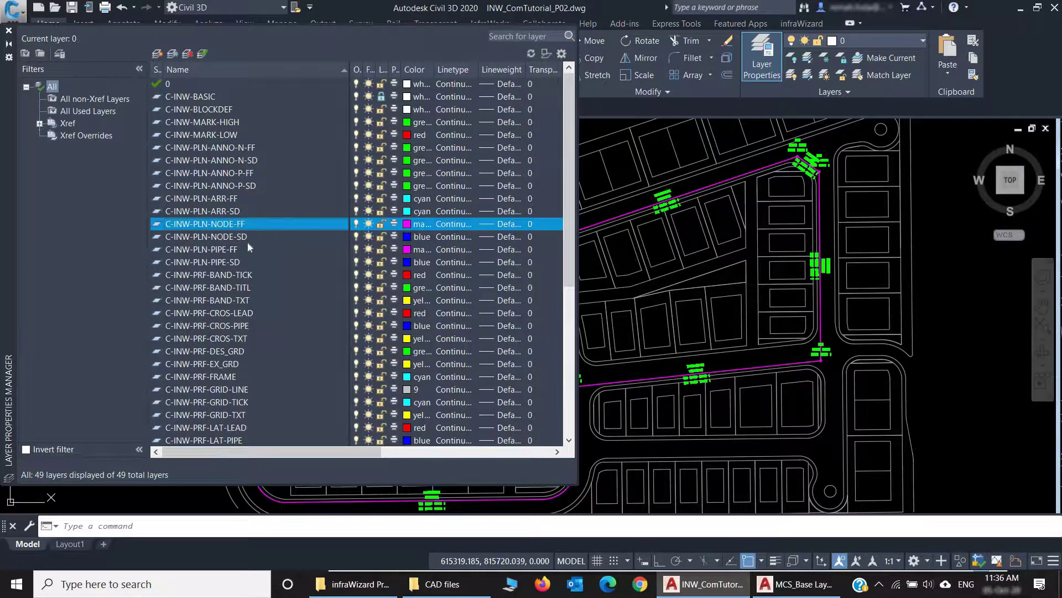
{"action": "left_click", "coordinate": [243, 249]}
{"action": "left_click", "coordinate": [251, 224]}
{"action": "left_click", "coordinate": [268, 250]}
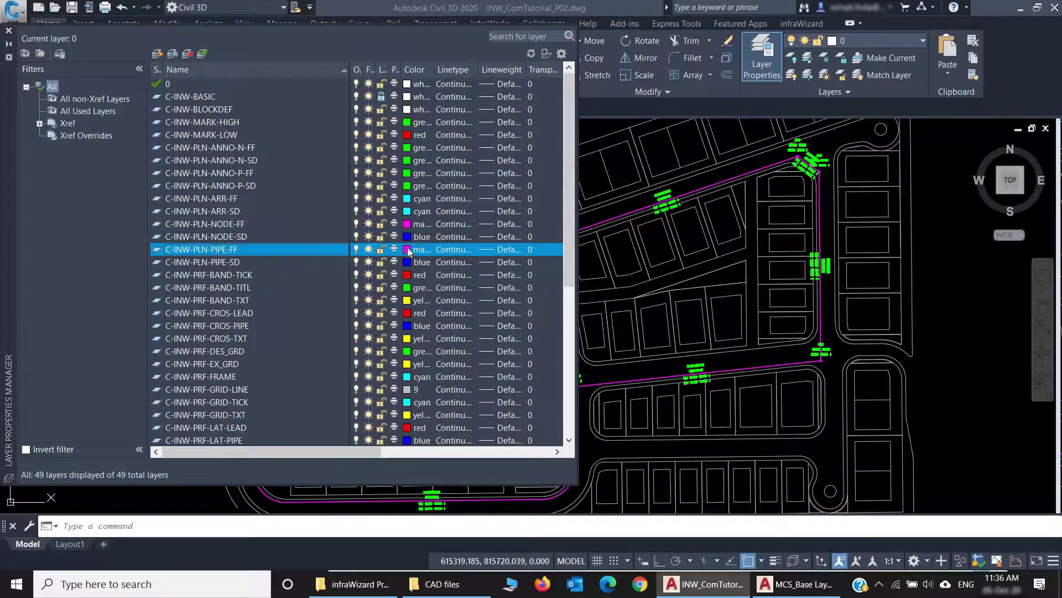
Step: Set the colour of C-INW-PLN-PIPE-FF and C-INW-PLN-NODE-FF to red
{"action": "left_click", "coordinate": [408, 250]}
{"action": "left_click", "coordinate": [415, 320]}
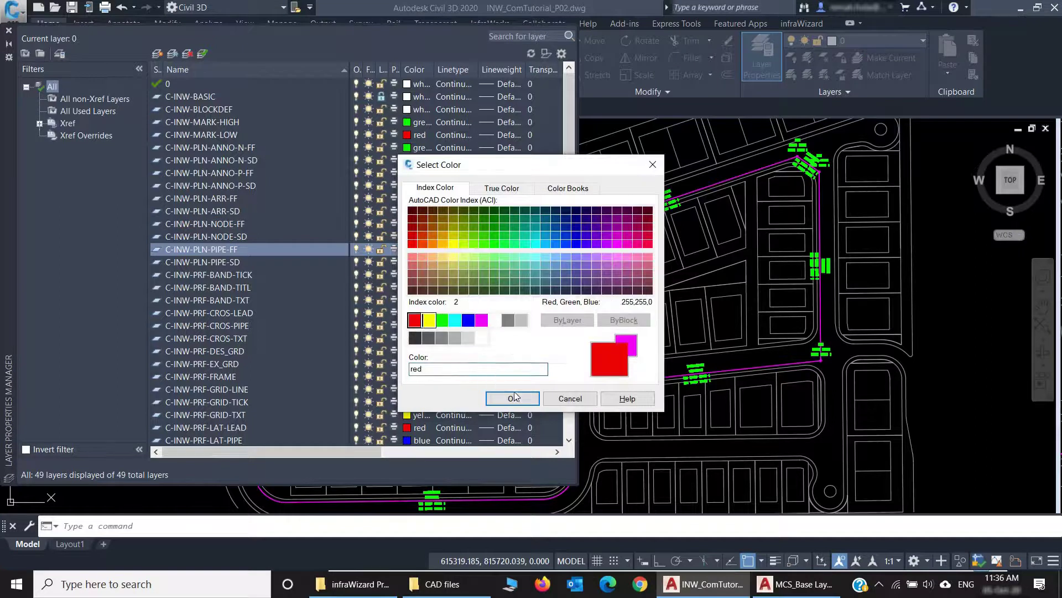
{"action": "left_click", "coordinate": [514, 398]}
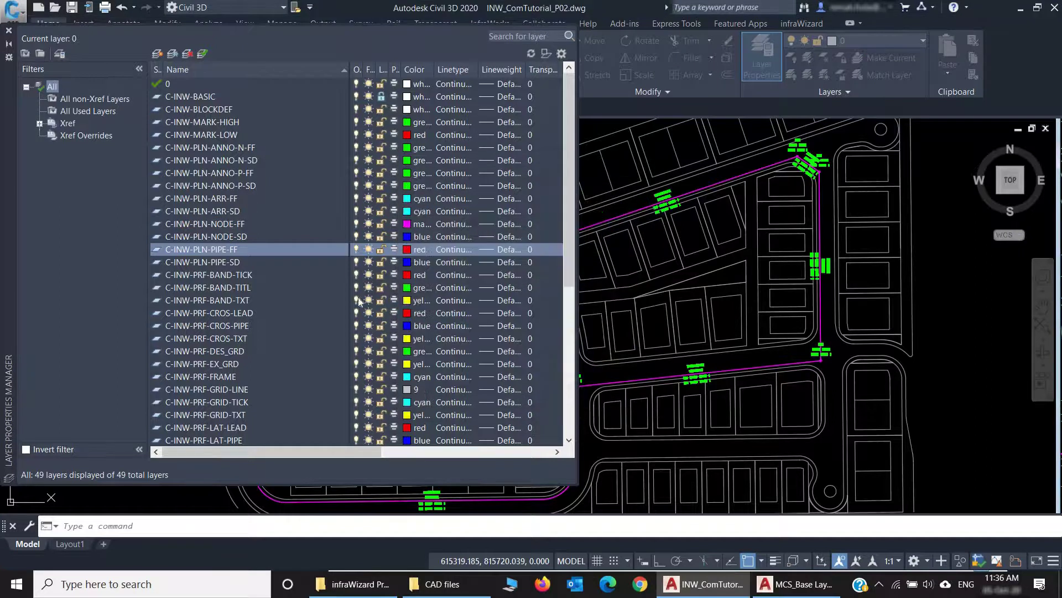
{"action": "left_click", "coordinate": [270, 223]}
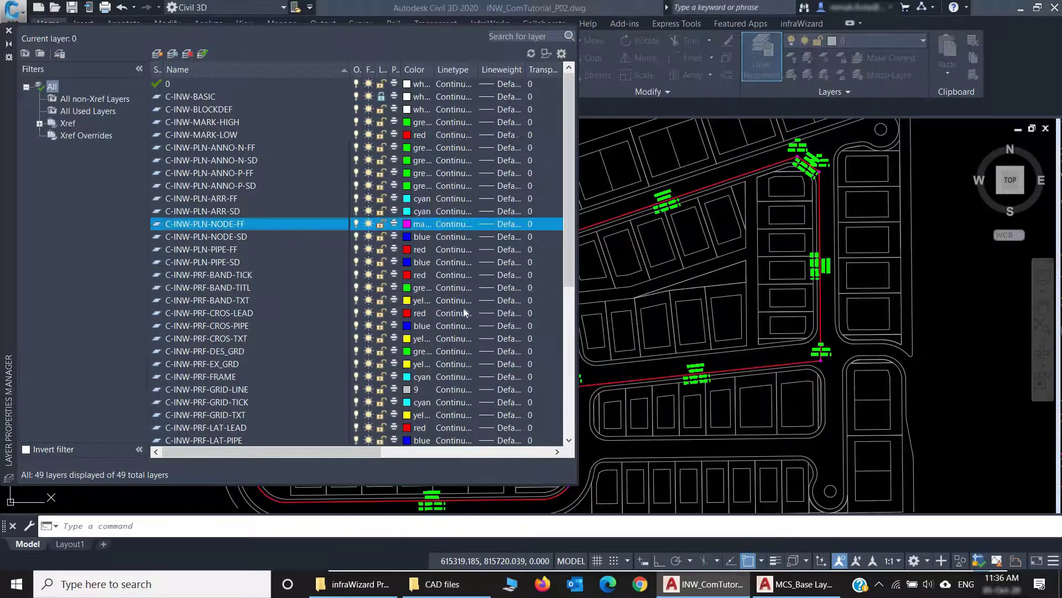
{"action": "left_click", "coordinate": [408, 224]}
{"action": "left_click", "coordinate": [415, 319]}
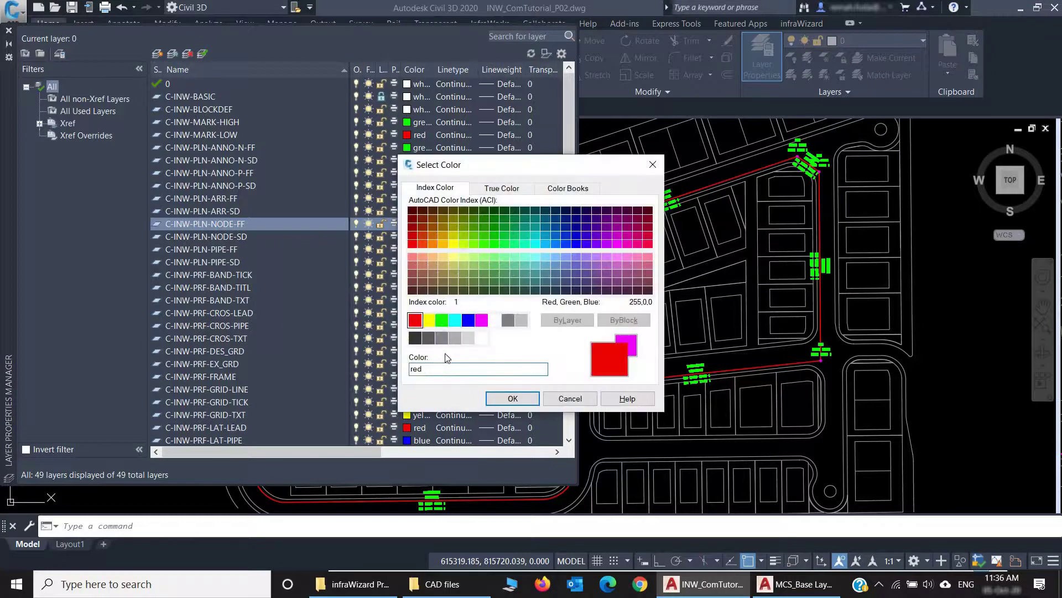
{"action": "left_click", "coordinate": [501, 399]}
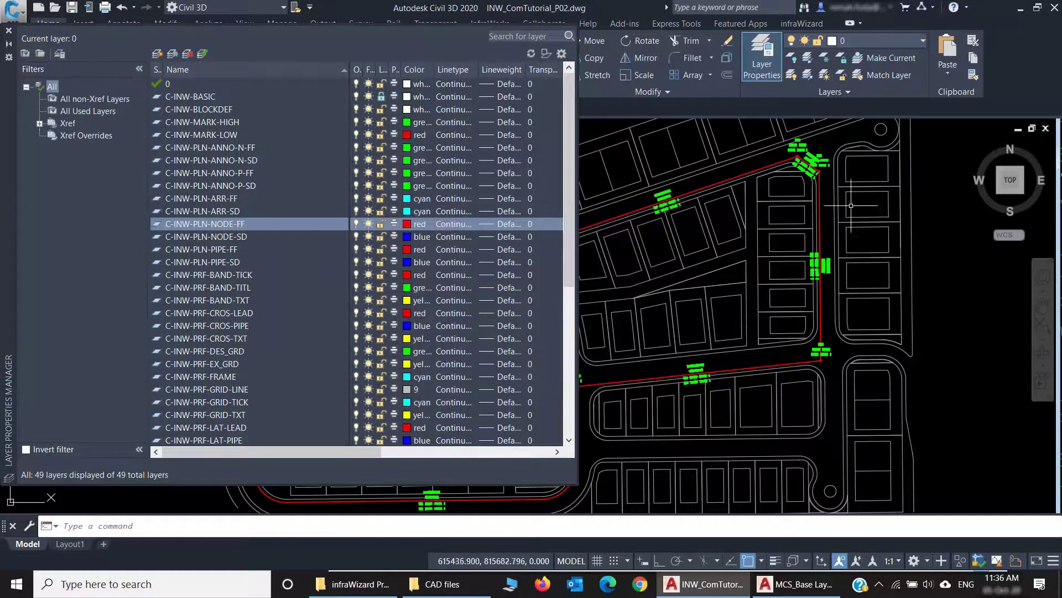
Step: Pan to check the red nodes N-1 and N-3, then close the layer palette
{"action": "scroll", "coordinate": [847, 204], "scroll_direction": "up", "scroll_amount": 5}
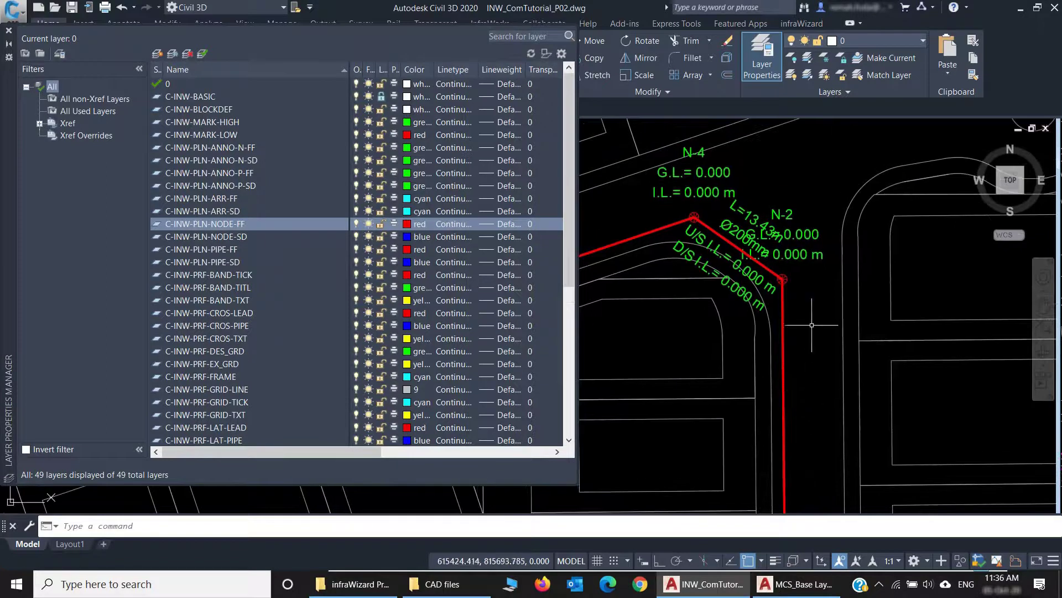
{"action": "scroll", "coordinate": [816, 320], "scroll_direction": "down", "scroll_amount": 6}
{"action": "middle_click_drag", "start_coordinate": [811, 331], "coordinate": [808, 166]}
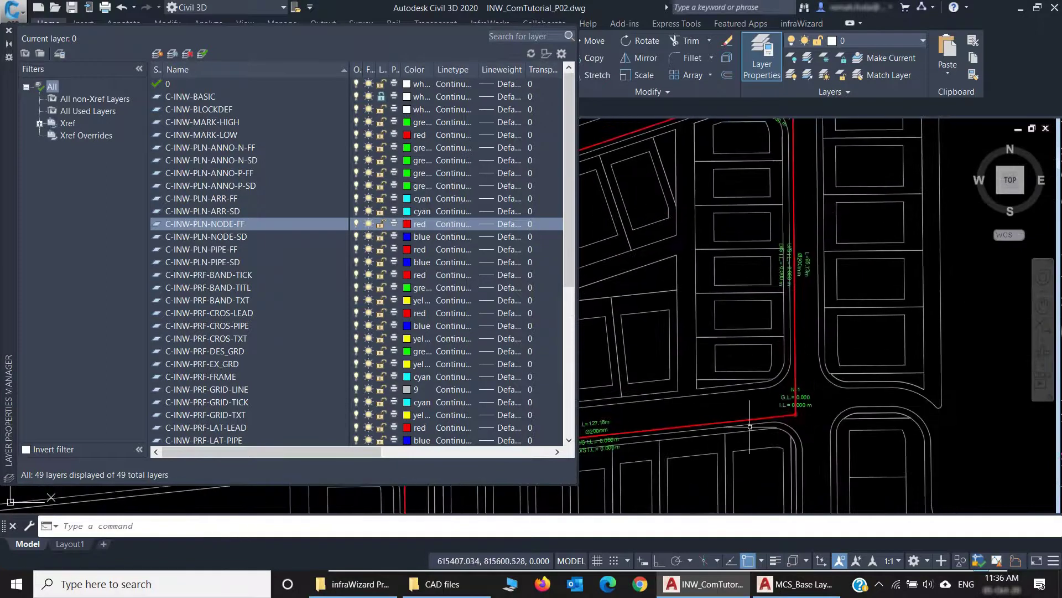
{"action": "middle_click_drag", "start_coordinate": [749, 427], "coordinate": [1012, 408]}
{"action": "middle_click_drag", "start_coordinate": [639, 432], "coordinate": [638, 394]}
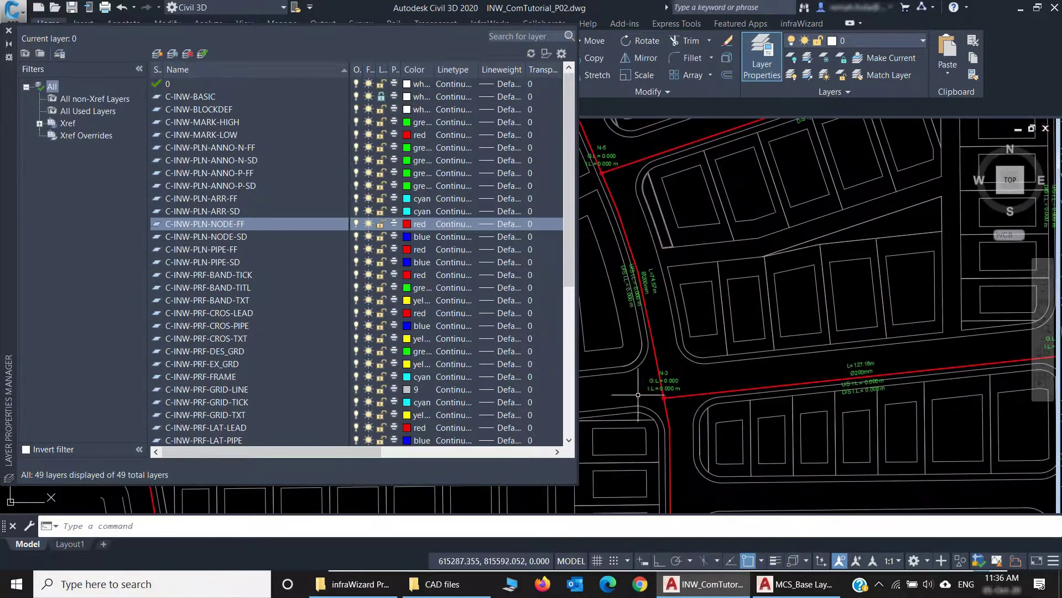
{"action": "scroll", "coordinate": [638, 395], "scroll_direction": "up", "scroll_amount": 2}
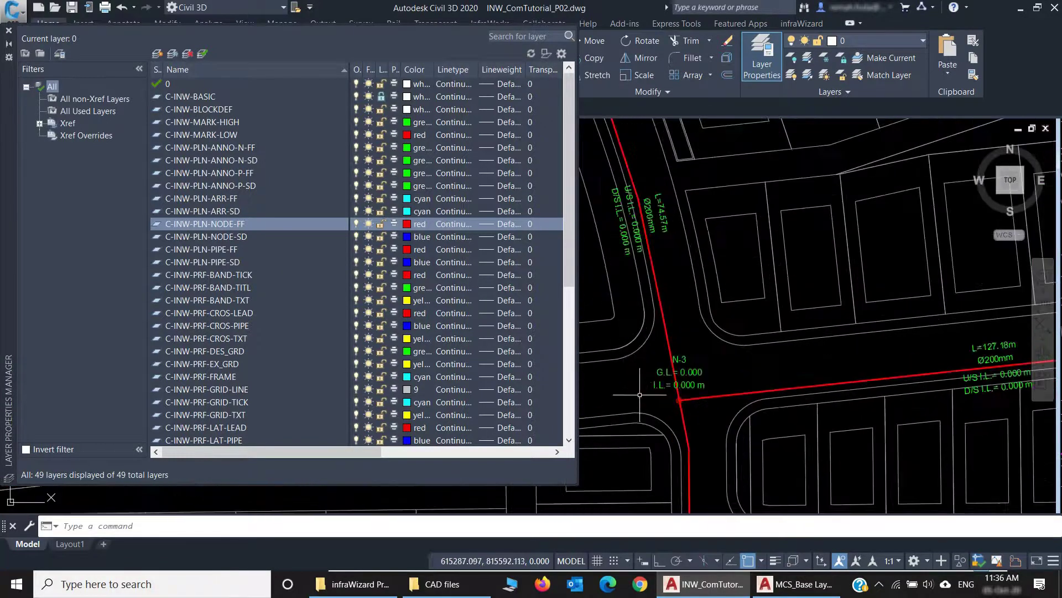
{"action": "left_click", "coordinate": [9, 31]}
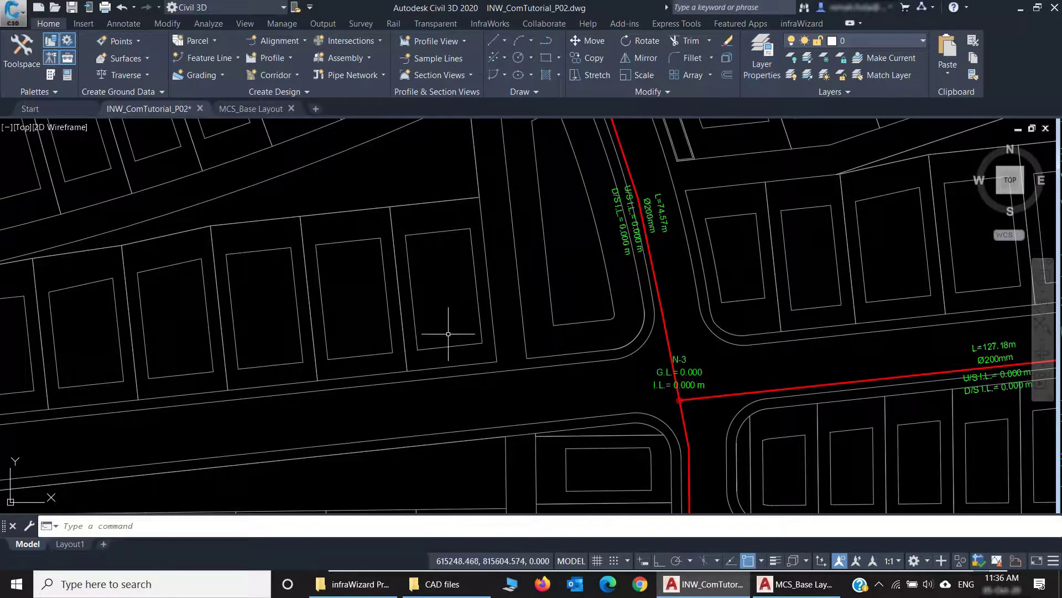
{"action": "scroll", "coordinate": [449, 334], "scroll_direction": "down", "scroll_amount": 5}
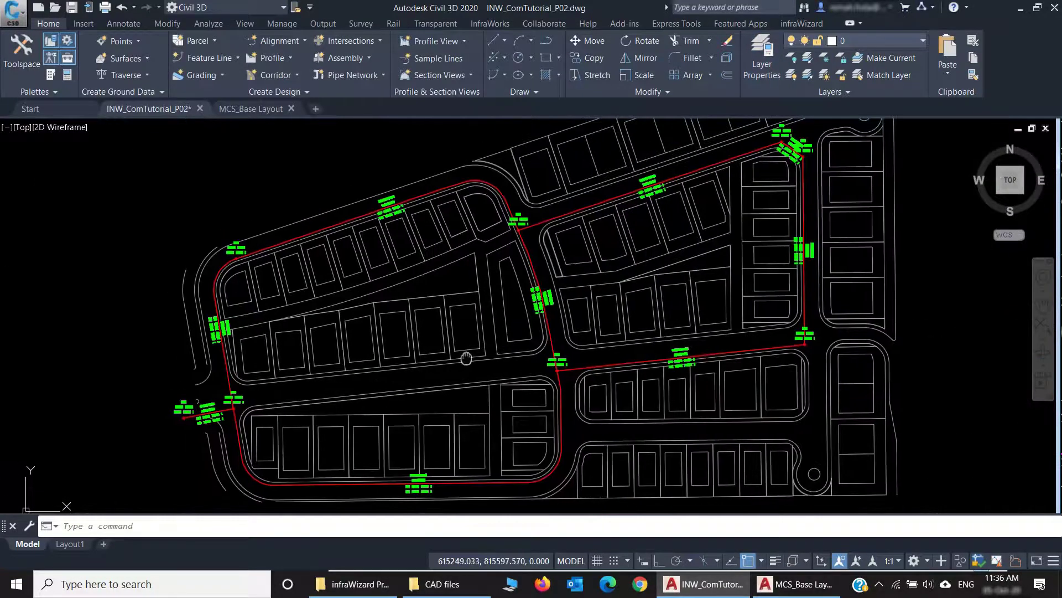